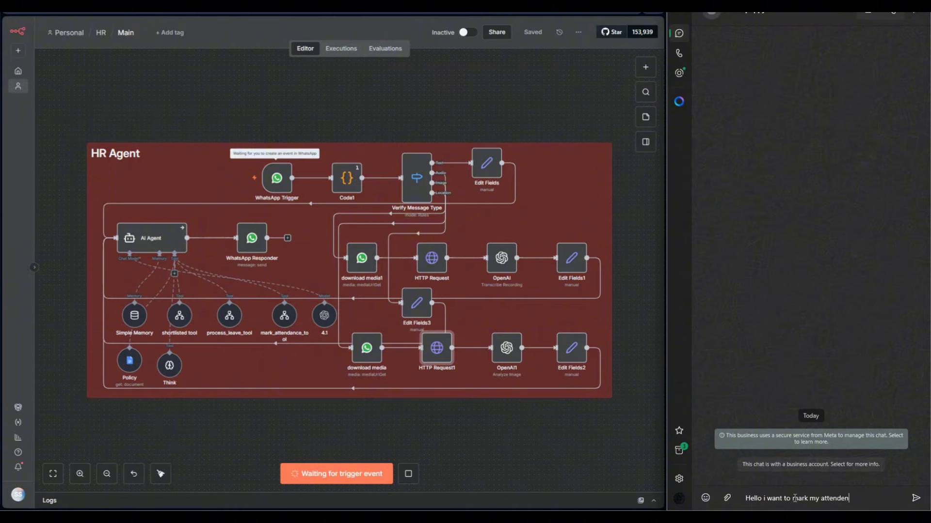
Send "Hello i want to mark my attendence" in the WhatsApp chat and, with the workflow executed again, reply "starting my shift".
{"action": "key", "text": "Return"}
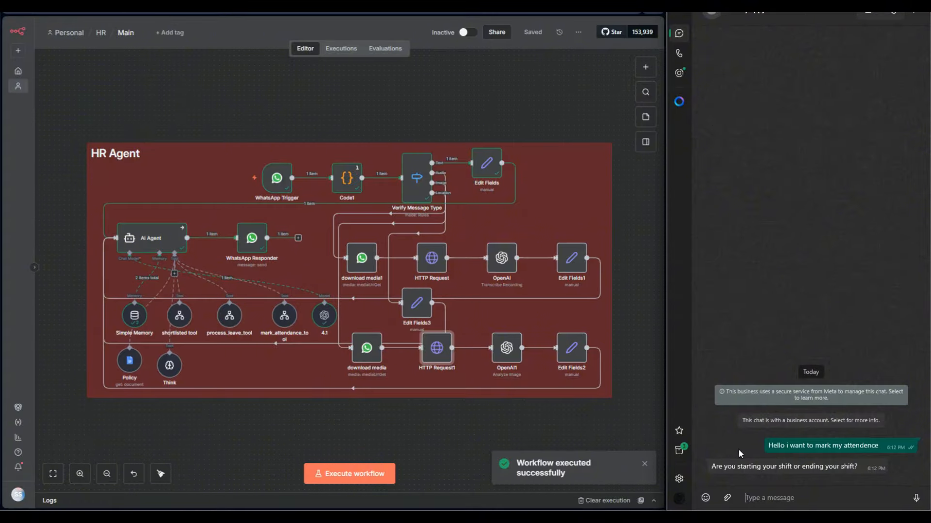
{"action": "left_click", "coordinate": [385, 475]}
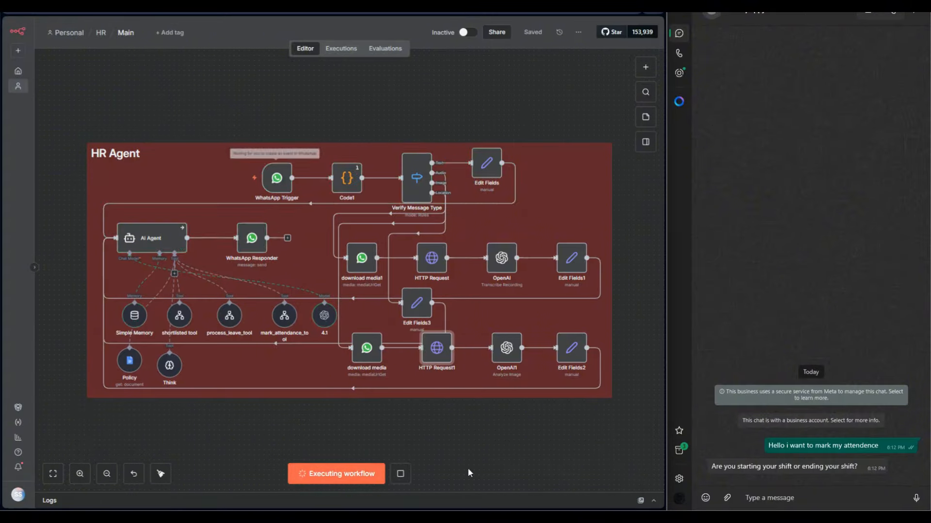
{"action": "left_click", "coordinate": [765, 498]}
{"action": "type", "text": "starting my shift"}
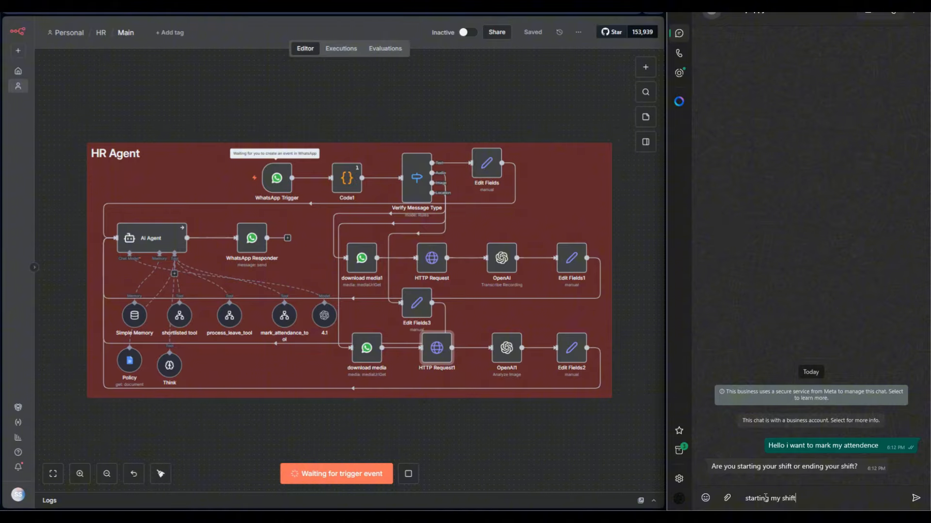
{"action": "key", "text": "Return"}
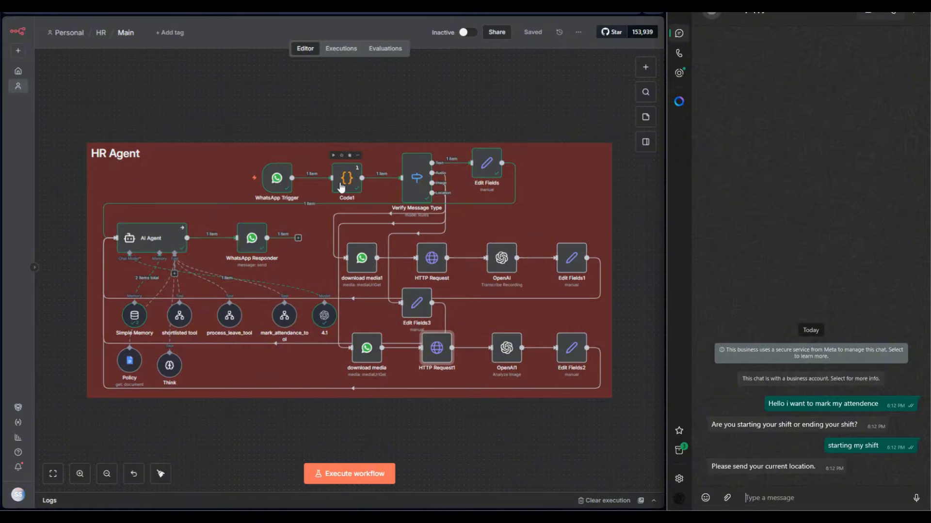
Check the Leave and Record shortlist sheets of the Leaves spreadsheet, and return to the HR workflow to execute it again.
{"action": "left_click", "coordinate": [194, 5]}
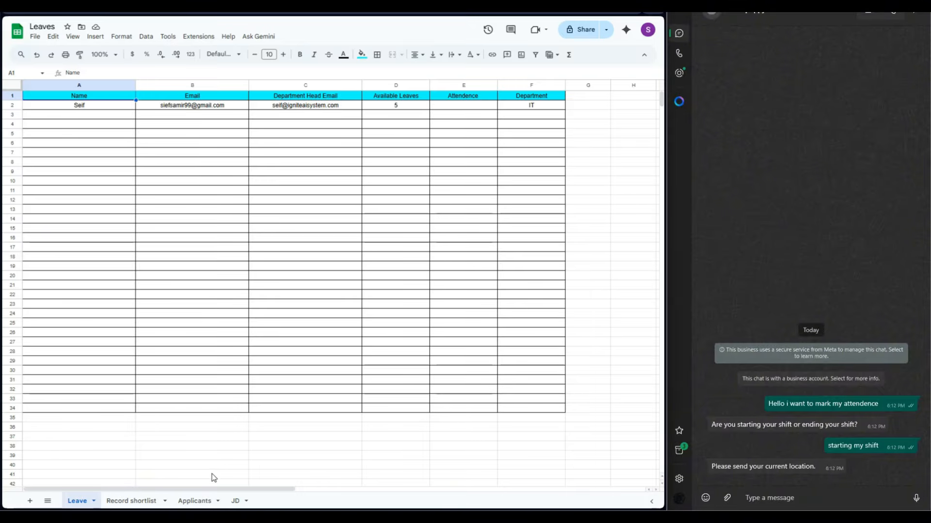
{"action": "left_click", "coordinate": [141, 499]}
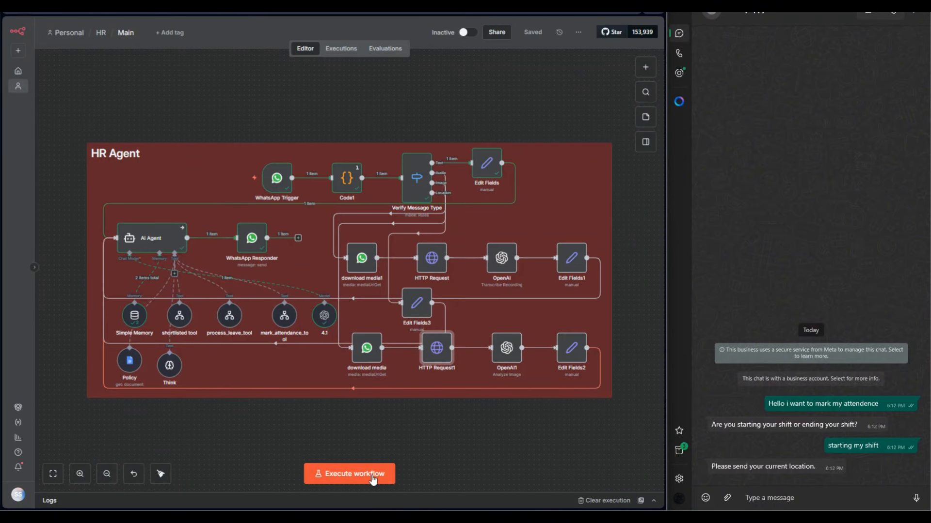
{"action": "left_click", "coordinate": [371, 477]}
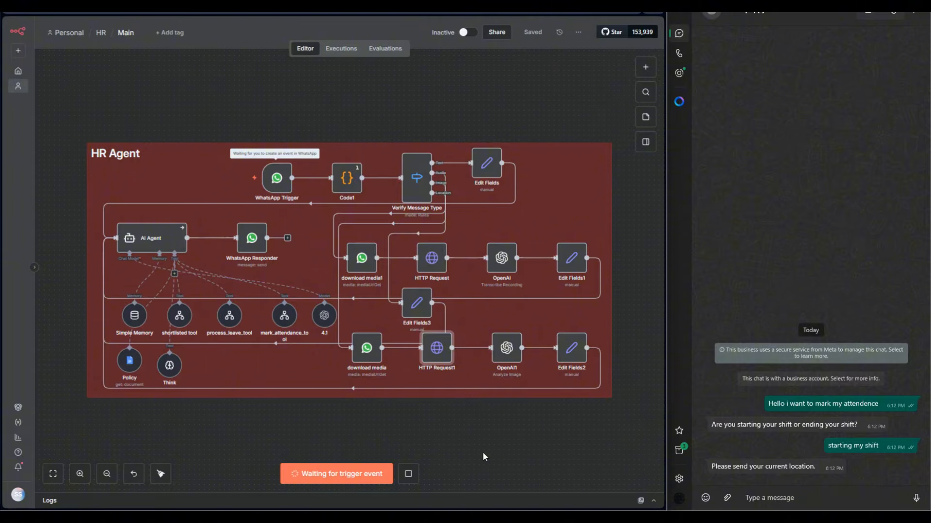
Examine the Code1 node's JavaScript, focusing on the officePolygon coordinates and the distance threshold check.
{"action": "double_click", "coordinate": [346, 178]}
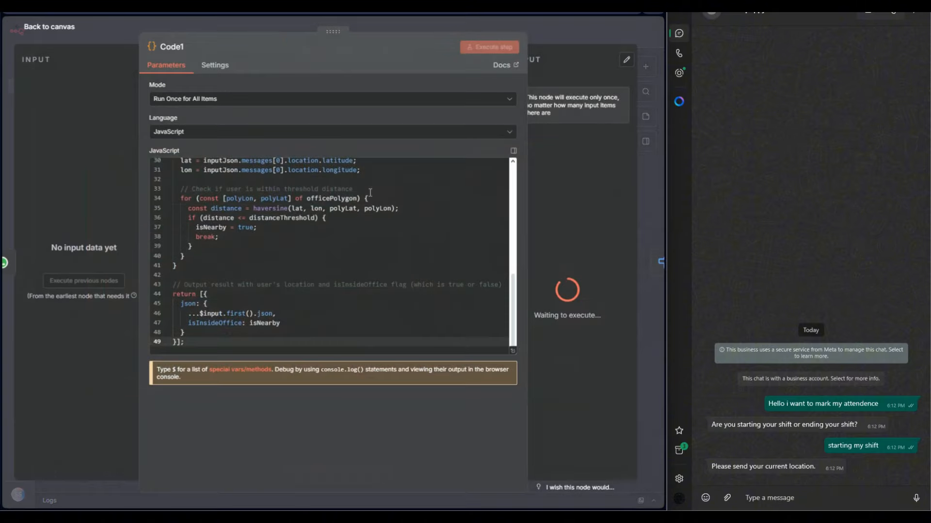
{"action": "scroll", "coordinate": [339, 257], "scroll_direction": "up", "scroll_amount": 1}
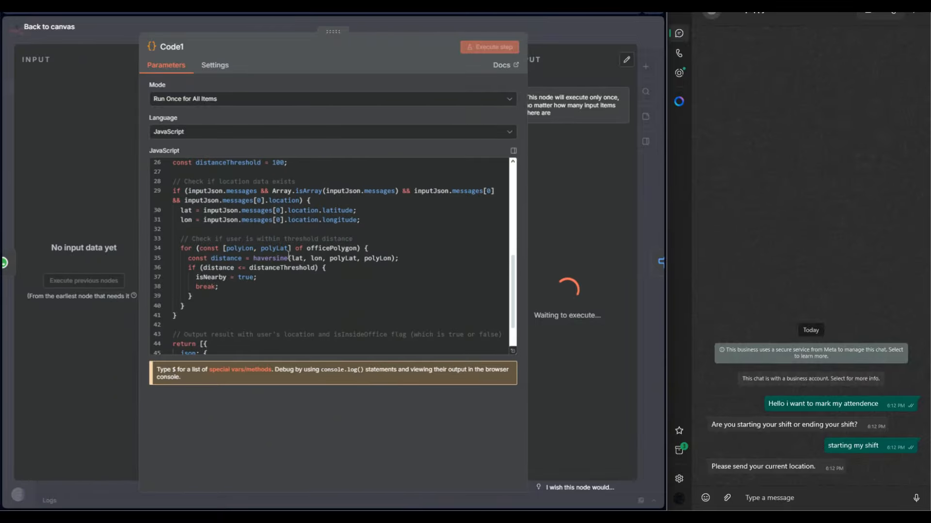
{"action": "scroll", "coordinate": [289, 261], "scroll_direction": "down", "scroll_amount": 1}
{"action": "scroll", "coordinate": [289, 291], "scroll_direction": "up", "scroll_amount": 5}
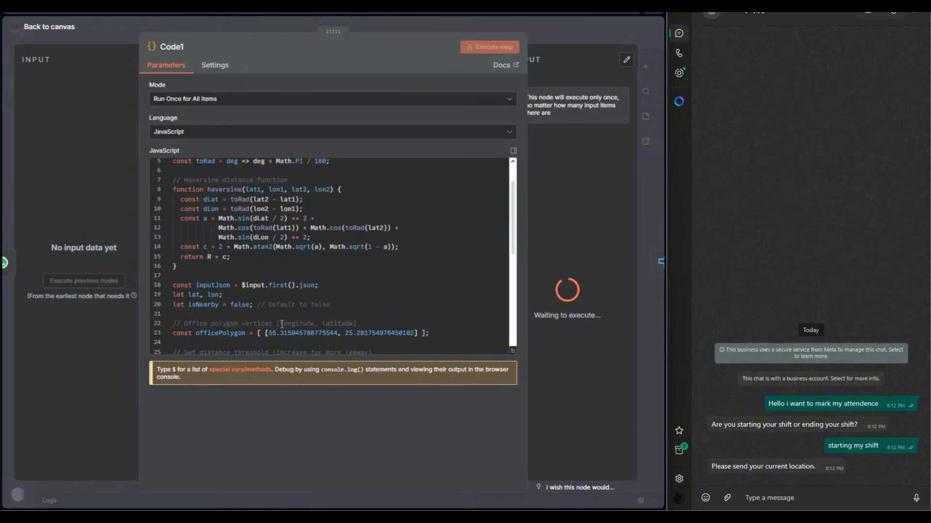
{"action": "left_click", "coordinate": [266, 334]}
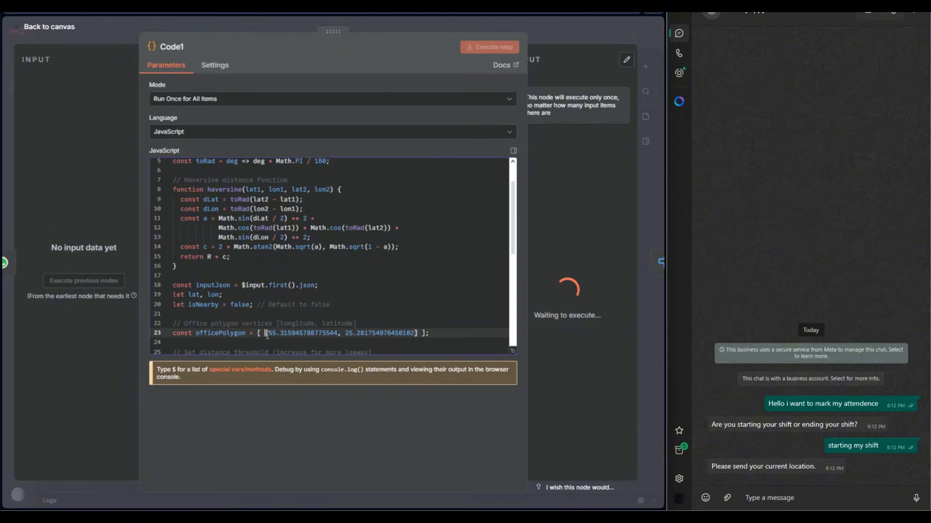
{"action": "left_click_drag", "start_coordinate": [266, 334], "coordinate": [429, 335]}
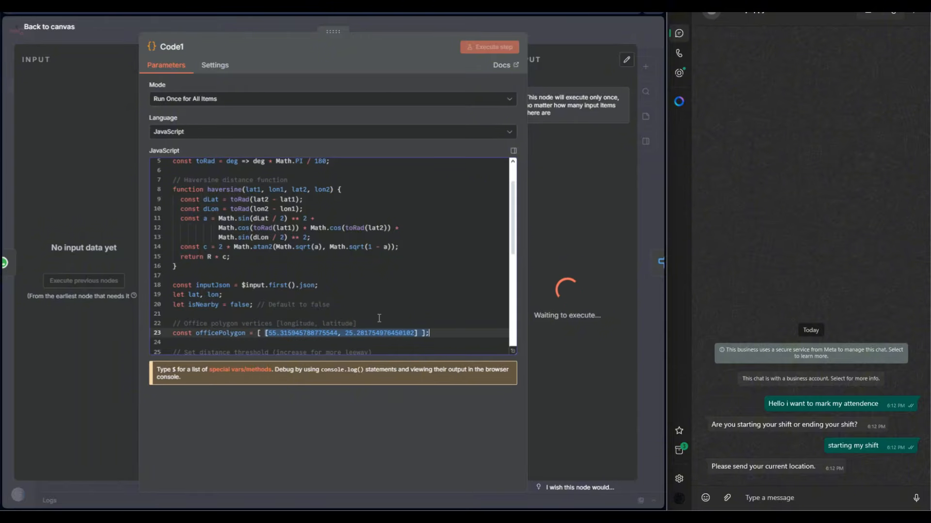
{"action": "scroll", "coordinate": [389, 301], "scroll_direction": "down", "scroll_amount": 3}
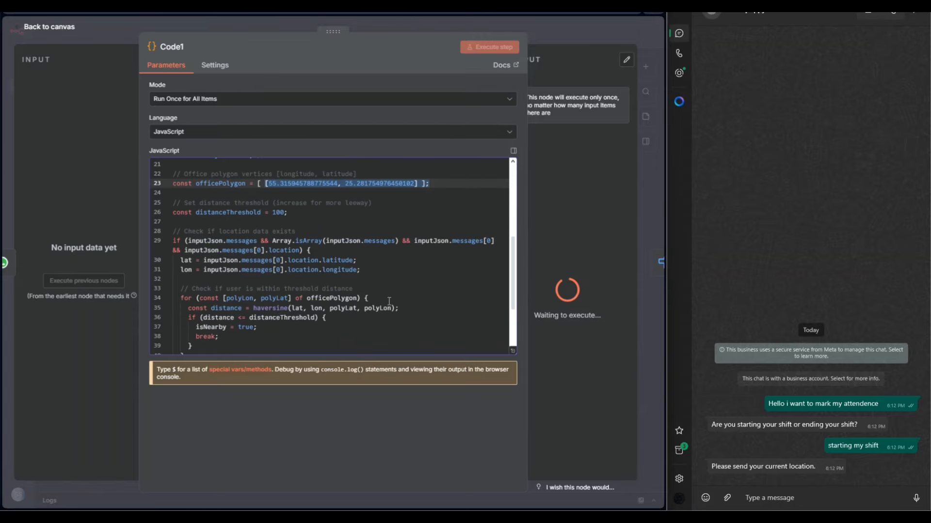
{"action": "left_click", "coordinate": [391, 288]}
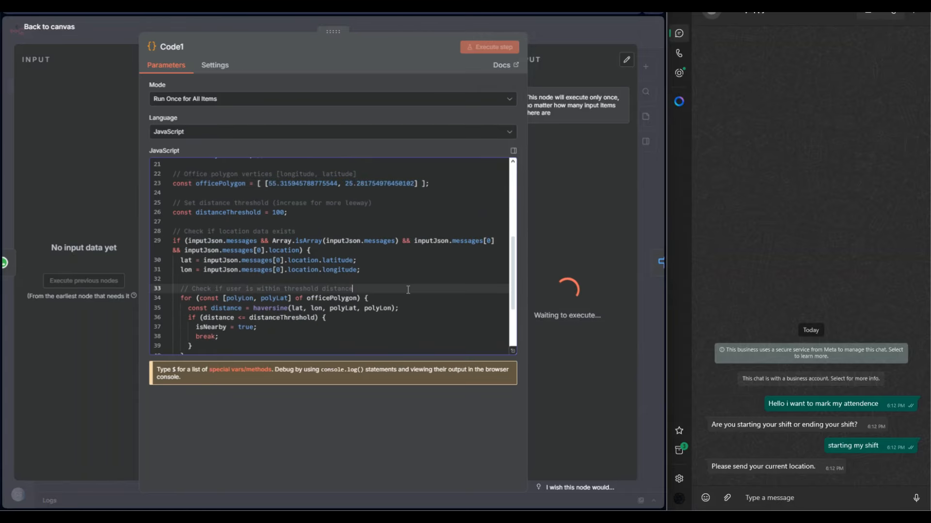
{"action": "left_click", "coordinate": [600, 25]}
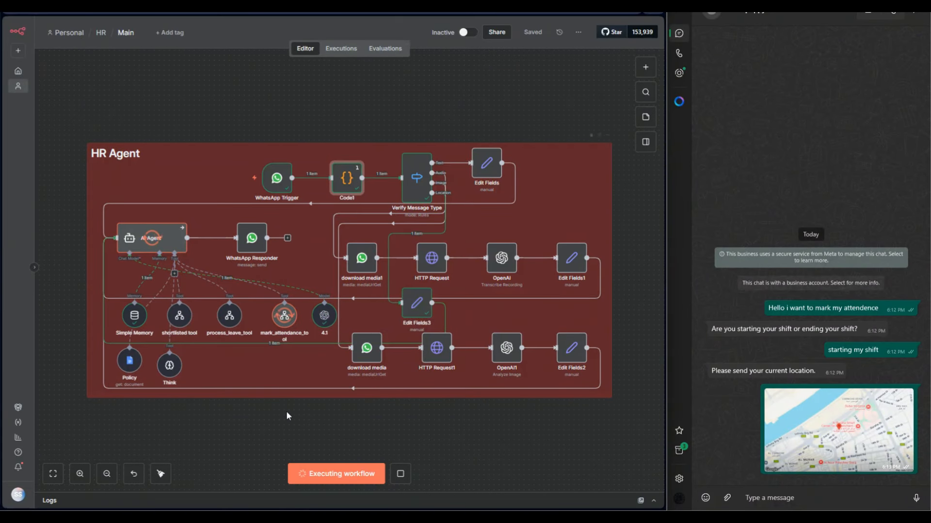
Open the Mark Attendance sub-workflow from mark_attendance_tool and load its Nov 4, 18:13:26 execution into the editor, unpinning the existing data.
{"action": "double_click", "coordinate": [284, 319]}
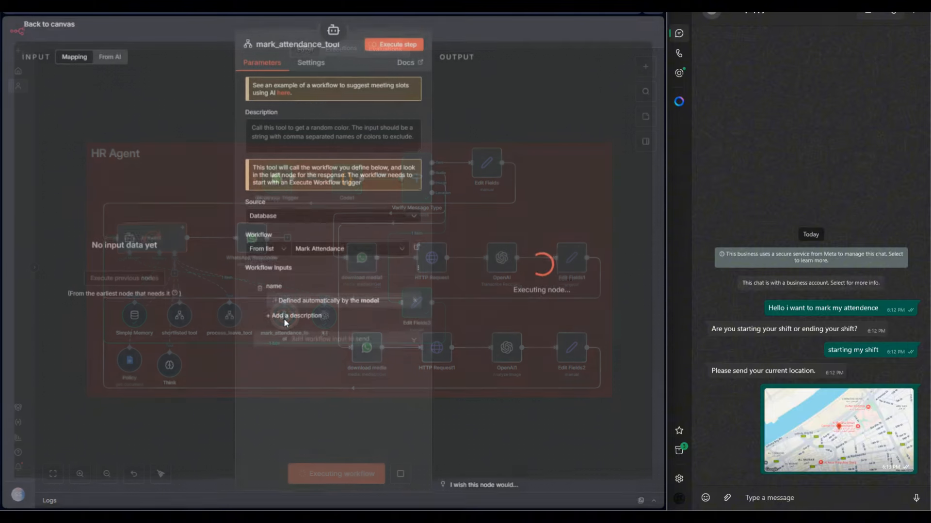
{"action": "left_click", "coordinate": [417, 247]}
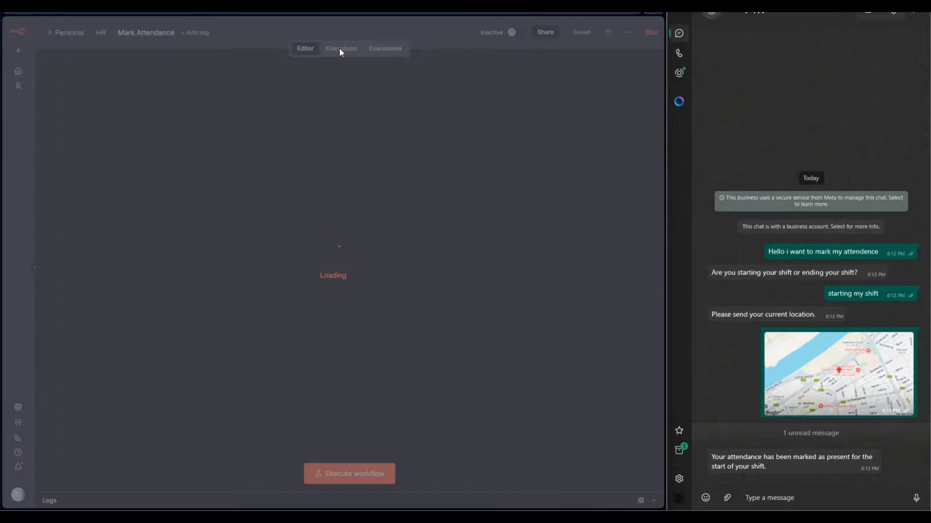
{"action": "left_click", "coordinate": [341, 49]}
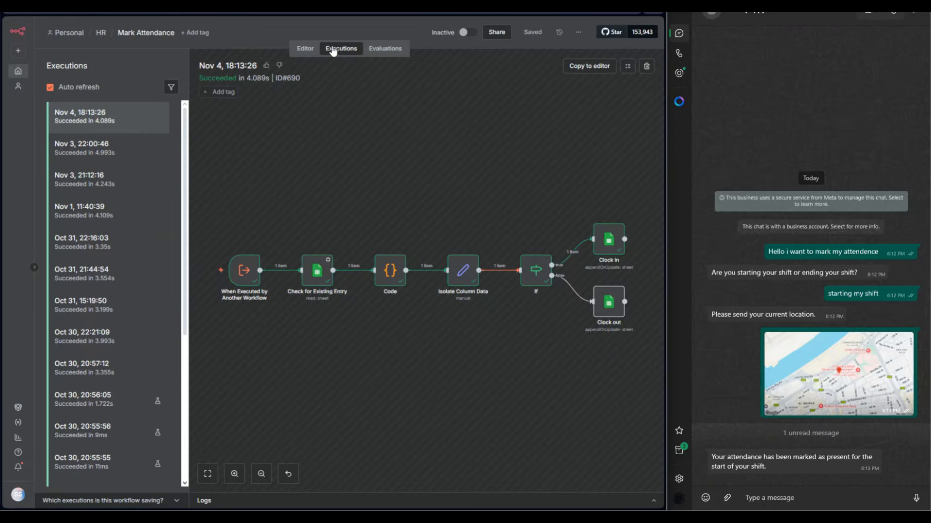
{"action": "left_click", "coordinate": [581, 66]}
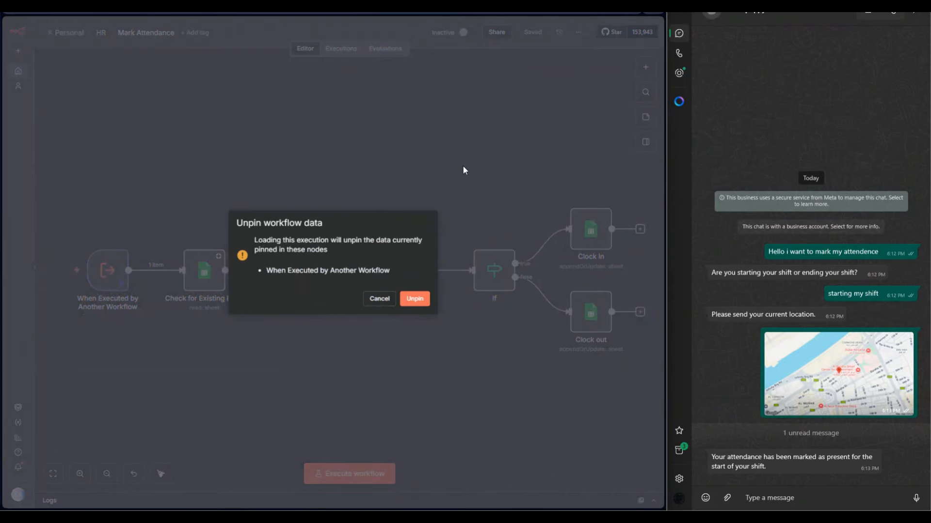
{"action": "left_click", "coordinate": [415, 299]}
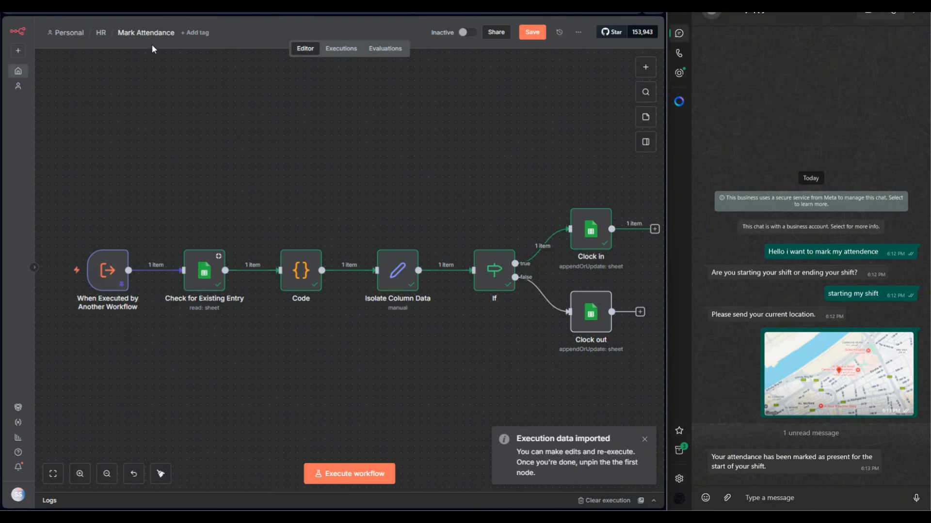
Inspect the input schema and output data of the When Executed by Another Workflow trigger.
{"action": "left_click", "coordinate": [108, 281]}
{"action": "double_click", "coordinate": [108, 281]}
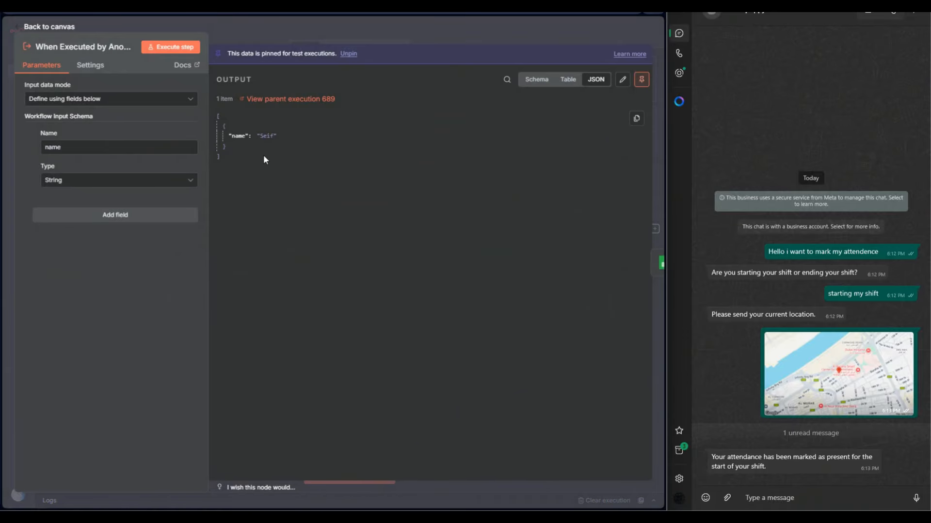
{"action": "left_click", "coordinate": [294, 30]}
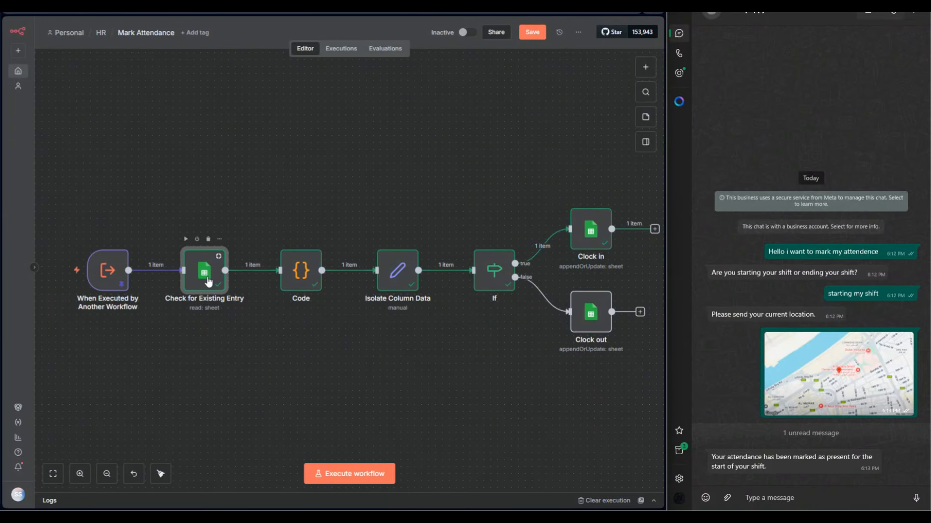
Review the Check for Existing Entry node's Name and Date filters, its output schema, and the available variables and context.
{"action": "double_click", "coordinate": [204, 269]}
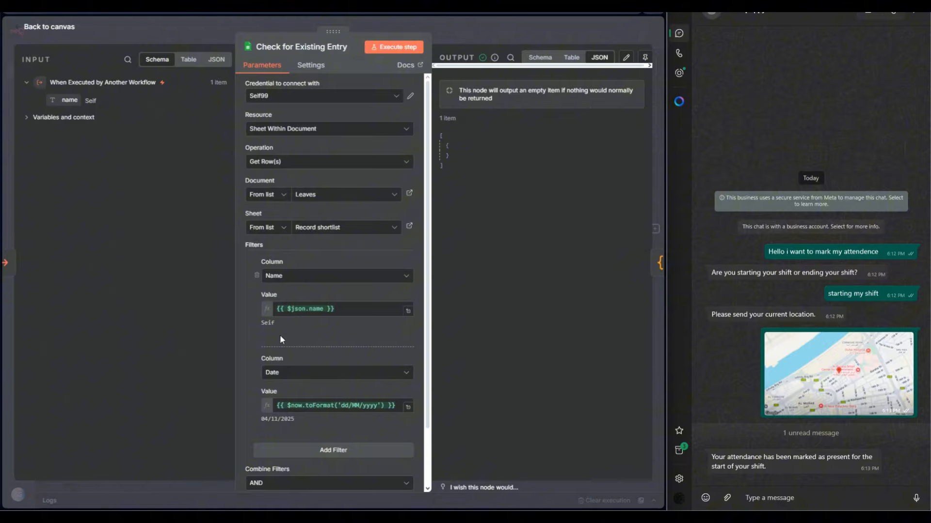
{"action": "scroll", "coordinate": [286, 334], "scroll_direction": "down", "scroll_amount": 1}
{"action": "scroll", "coordinate": [286, 337], "scroll_direction": "down", "scroll_amount": 2}
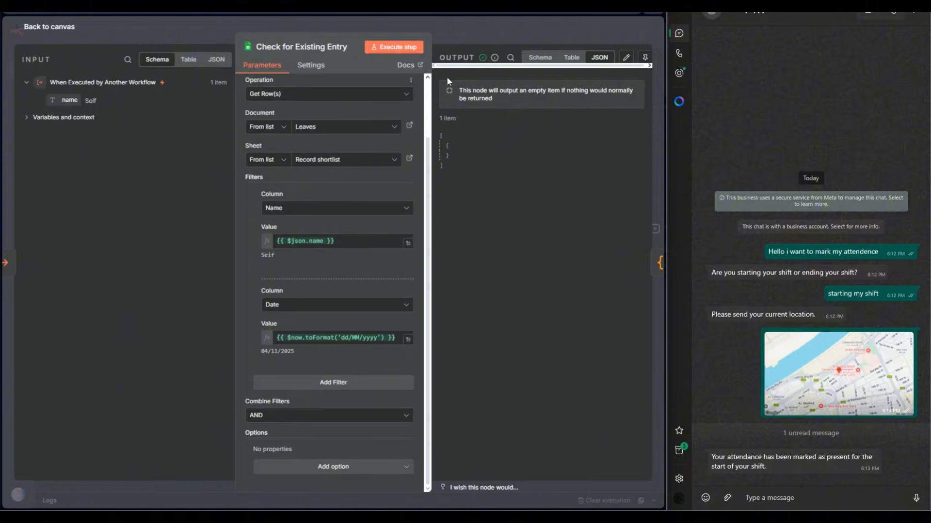
{"action": "left_click", "coordinate": [541, 59]}
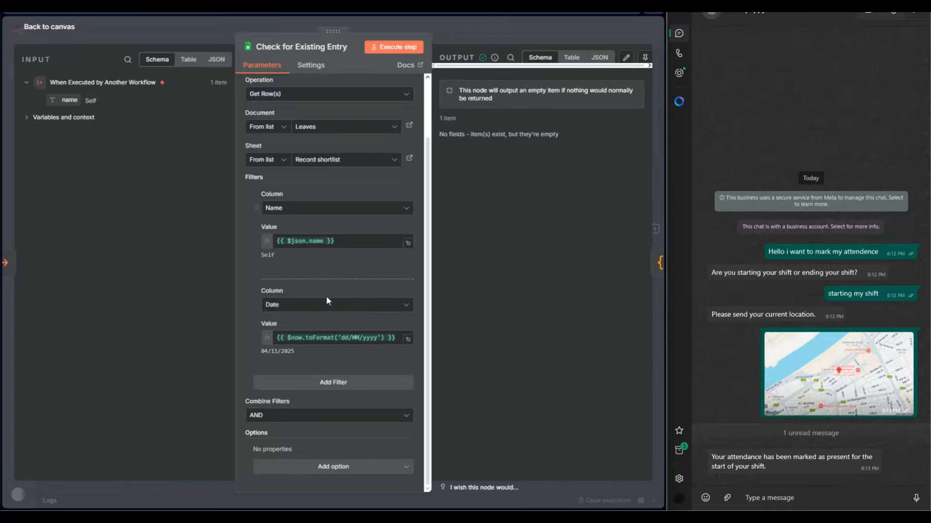
{"action": "left_click", "coordinate": [30, 118]}
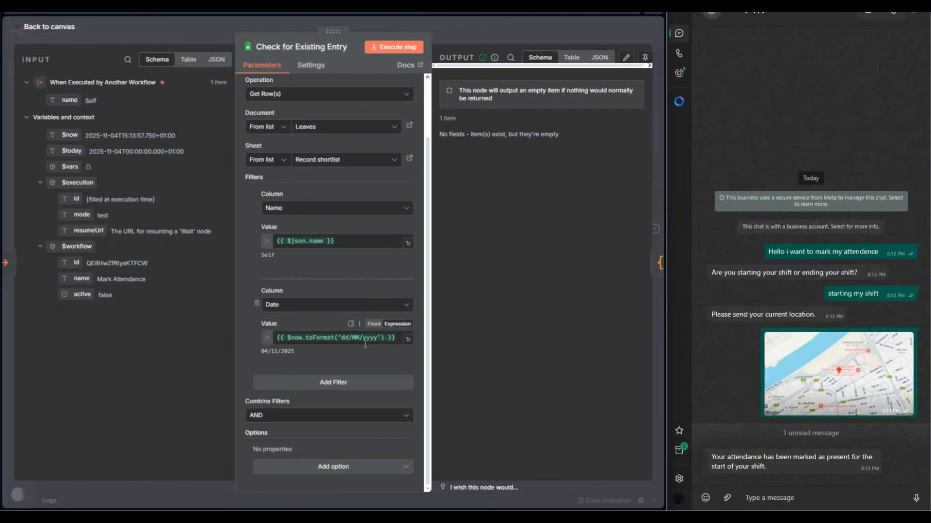
{"action": "left_click", "coordinate": [495, 19]}
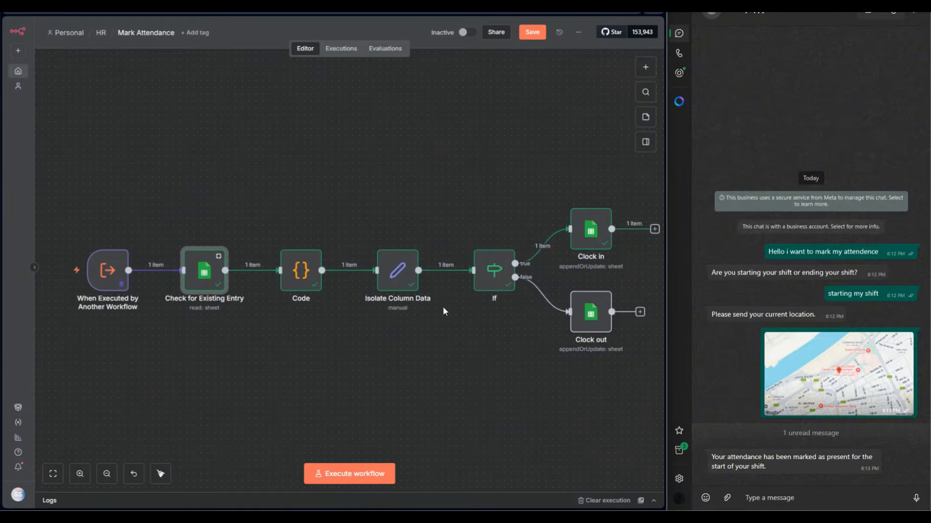
Examine the Code node's input and output fields, widening both data areas and expanding the trigger data and the variables and context.
{"action": "double_click", "coordinate": [306, 286]}
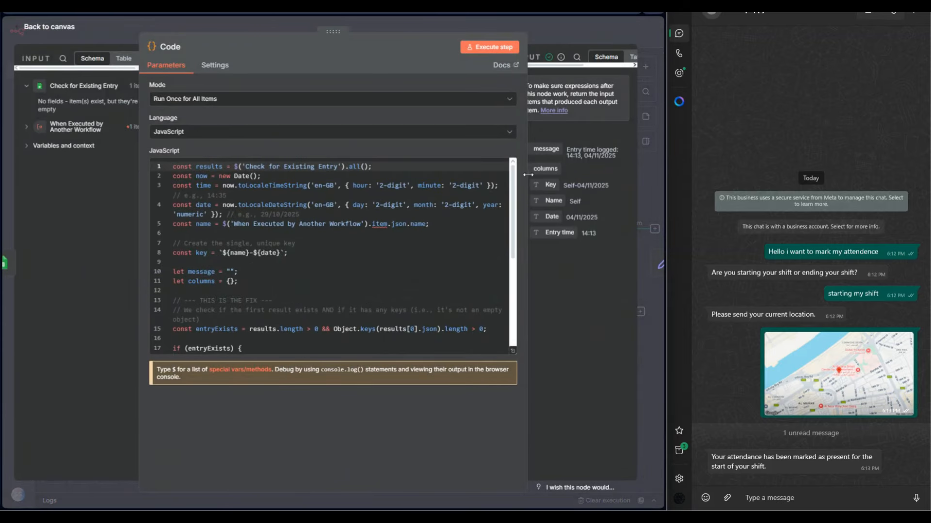
{"action": "left_click_drag", "start_coordinate": [528, 173], "coordinate": [382, 174]}
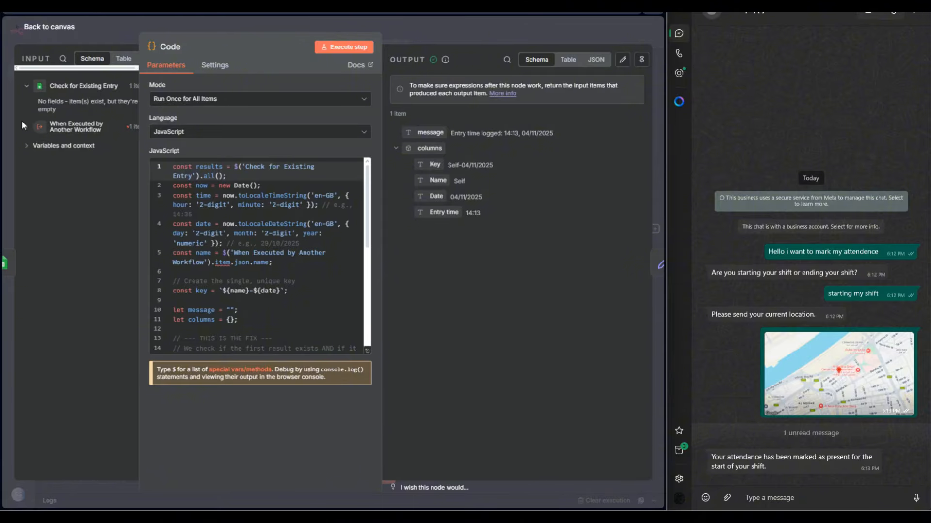
{"action": "left_click_drag", "start_coordinate": [139, 169], "coordinate": [216, 173]}
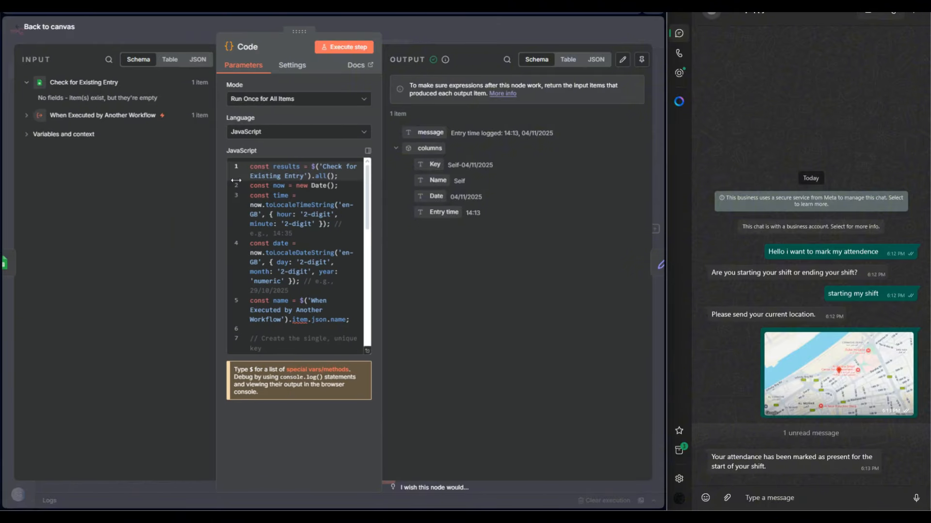
{"action": "left_click", "coordinate": [27, 116]}
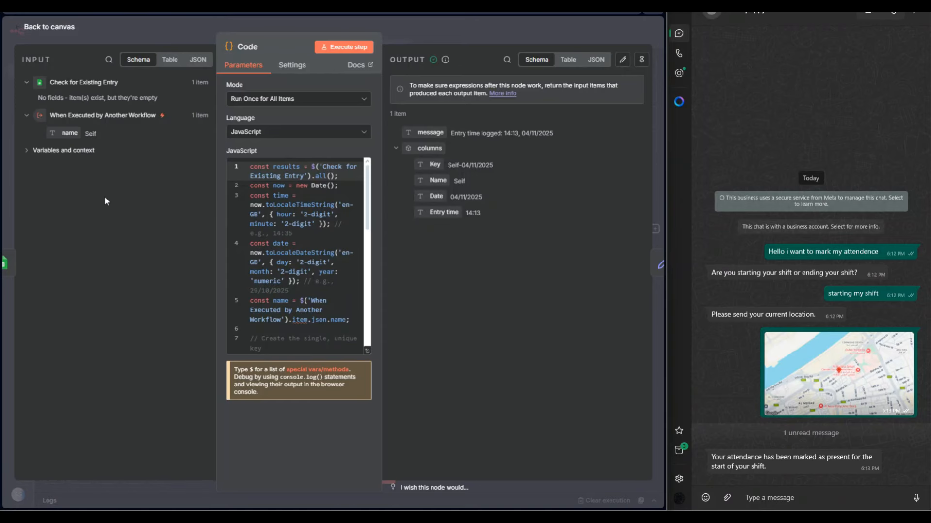
{"action": "left_click", "coordinate": [21, 151]}
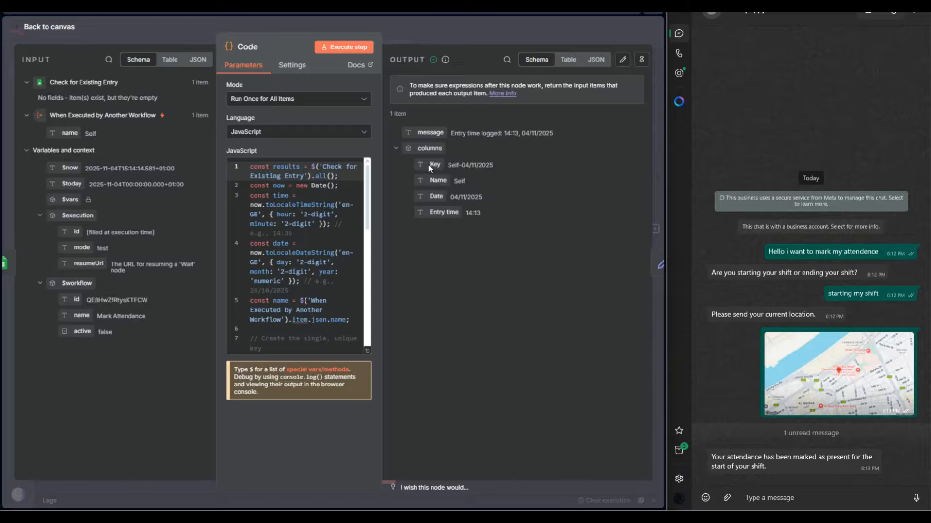
{"action": "left_click_drag", "start_coordinate": [429, 168], "coordinate": [424, 194]}
{"action": "key", "text": "Escape"}
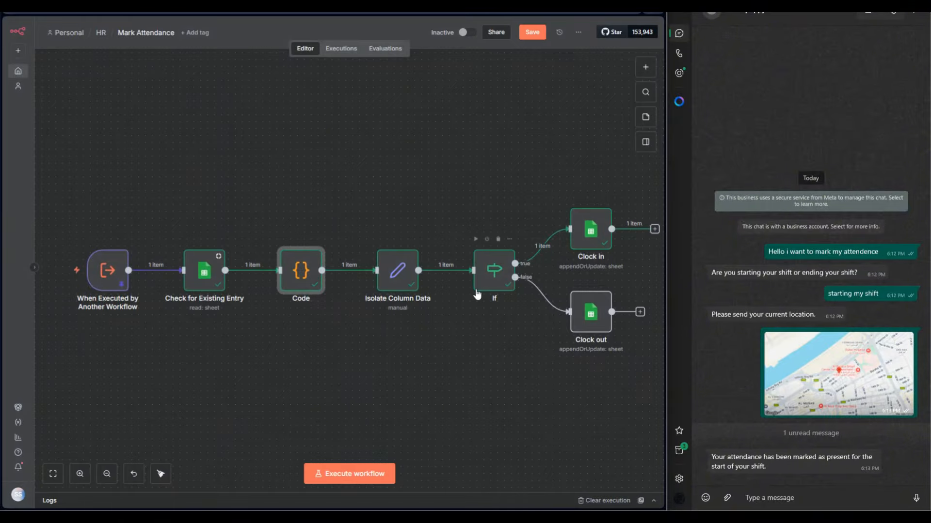
Review the Key, Name, Date, Entry time and Exit Time mappings in the Isolate Column Data node.
{"action": "double_click", "coordinate": [400, 271]}
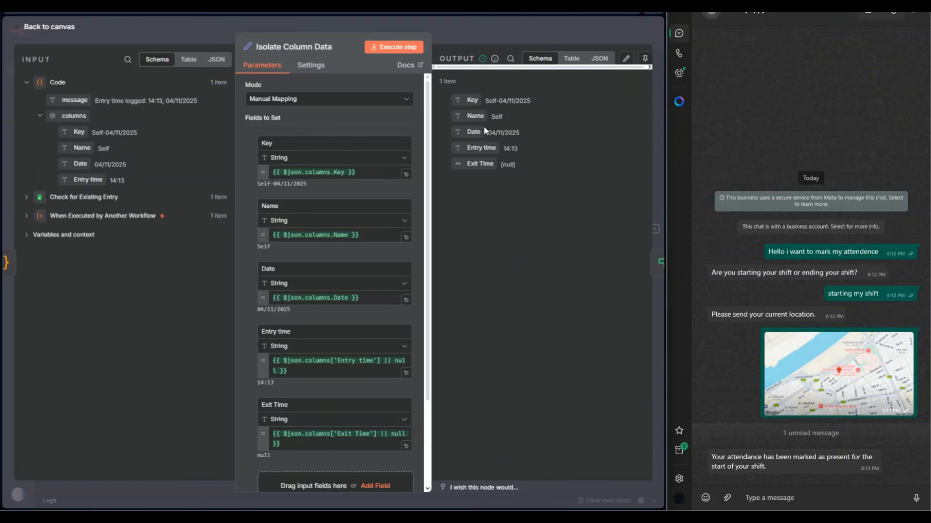
{"action": "left_click", "coordinate": [473, 30]}
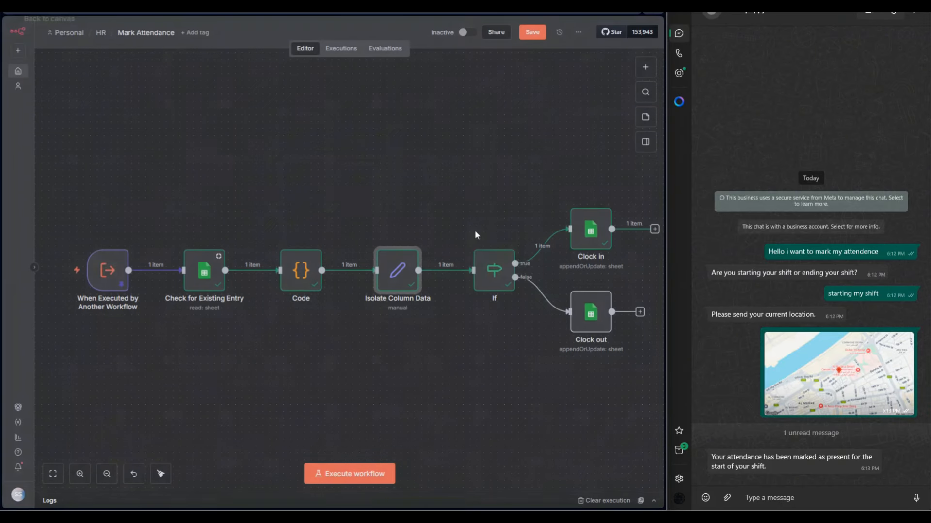
Review the If node's condition that Entry time is not empty, along with its Entry time and Exit Time input data.
{"action": "left_click", "coordinate": [494, 270]}
{"action": "double_click", "coordinate": [495, 271]}
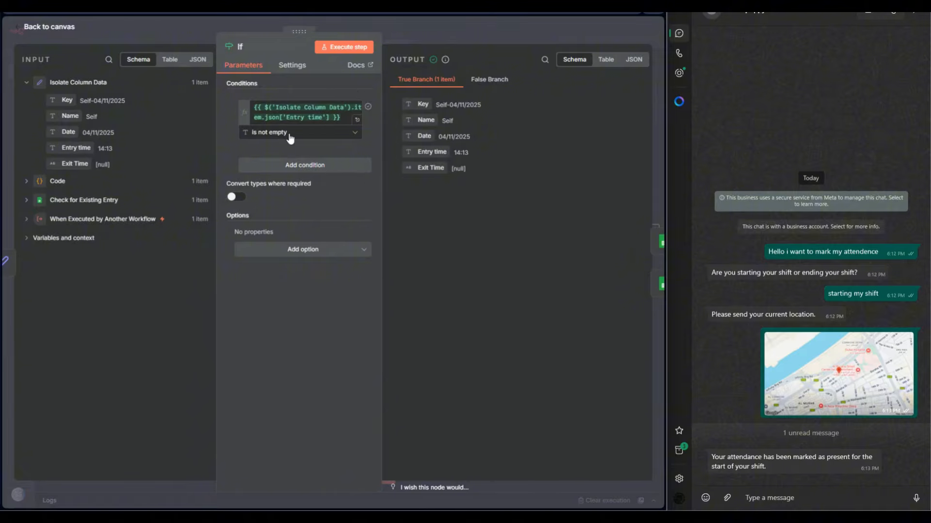
{"action": "left_click_drag", "start_coordinate": [114, 148], "coordinate": [101, 149]}
{"action": "left_click_drag", "start_coordinate": [111, 165], "coordinate": [96, 165]}
{"action": "key", "text": "Escape"}
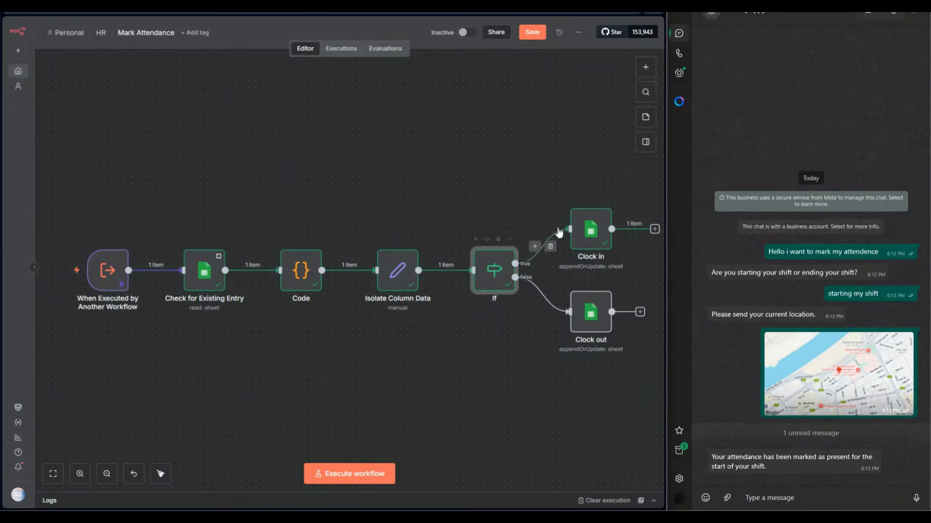
{"action": "double_click", "coordinate": [490, 271]}
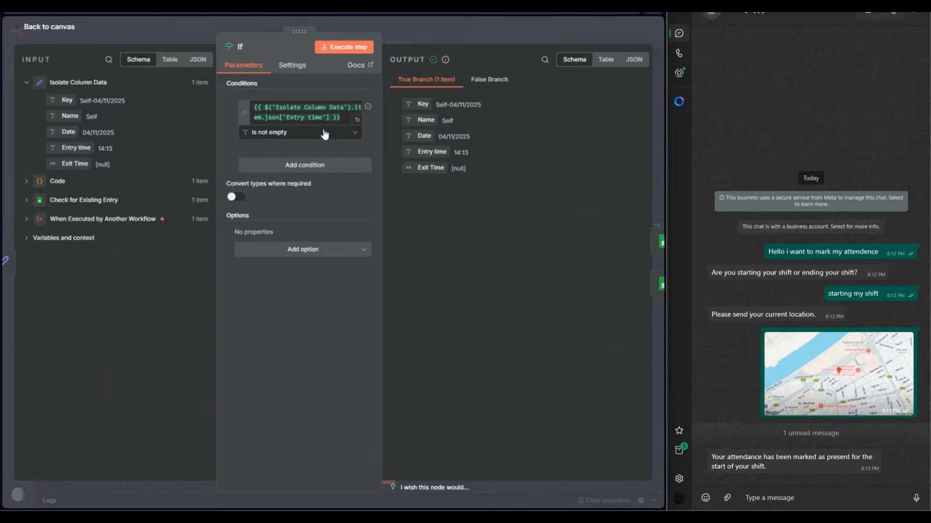
{"action": "left_click", "coordinate": [118, 165]}
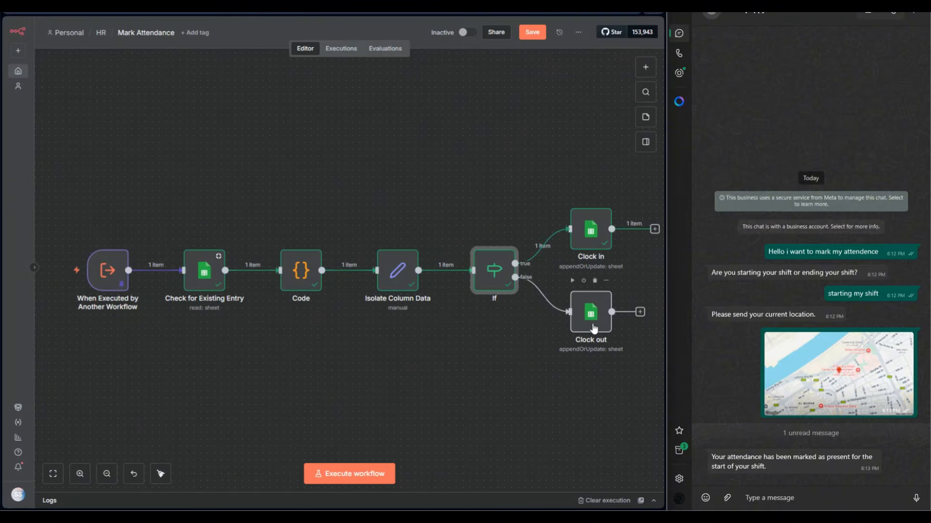
Search the node library for "sheet" and view the Google Sheets actions, including the row append and update operations.
{"action": "double_click", "coordinate": [600, 258]}
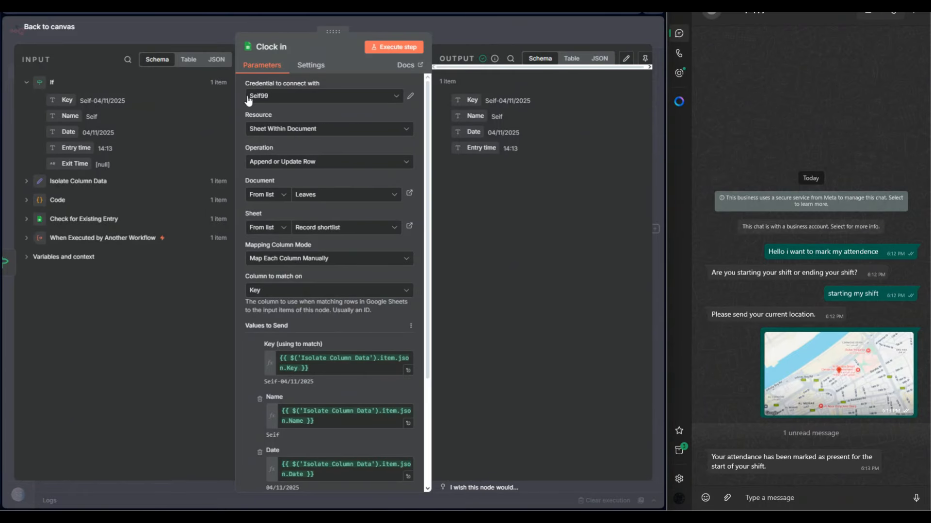
{"action": "left_click", "coordinate": [517, 28]}
{"action": "left_click", "coordinate": [649, 69]}
{"action": "type", "text": "she"}
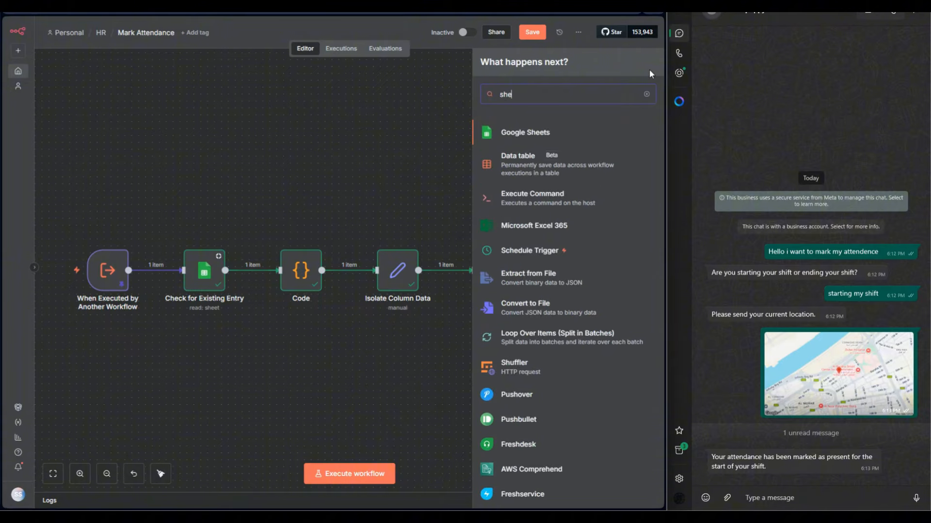
{"action": "type", "text": "et"}
{"action": "left_click", "coordinate": [514, 130]}
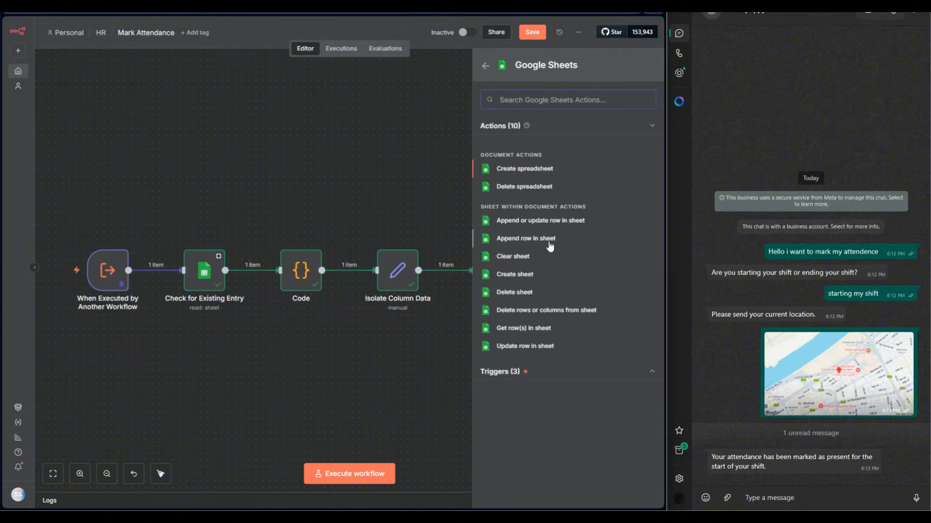
{"action": "left_click", "coordinate": [420, 201]}
Review the Clock in node's sheet settings, Key matching column, values to send and output data.
{"action": "double_click", "coordinate": [590, 237]}
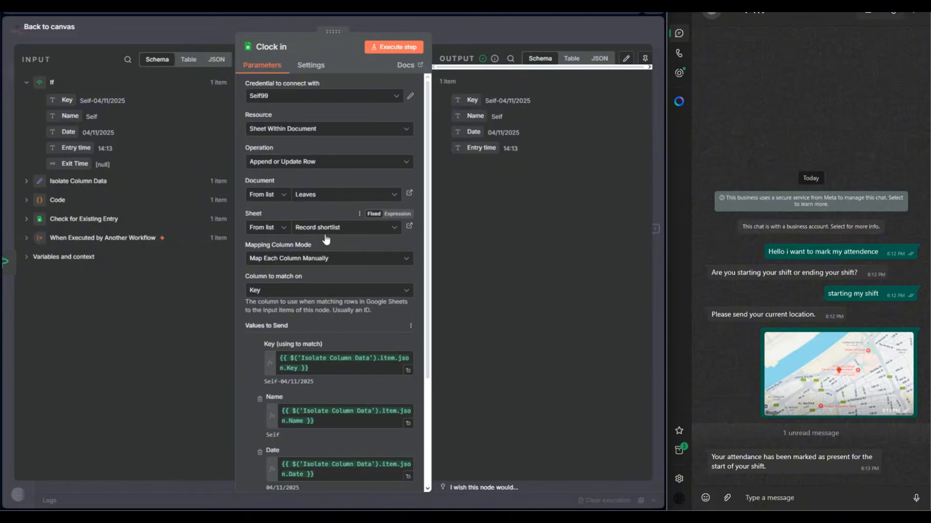
{"action": "scroll", "coordinate": [345, 275], "scroll_direction": "down", "scroll_amount": 1}
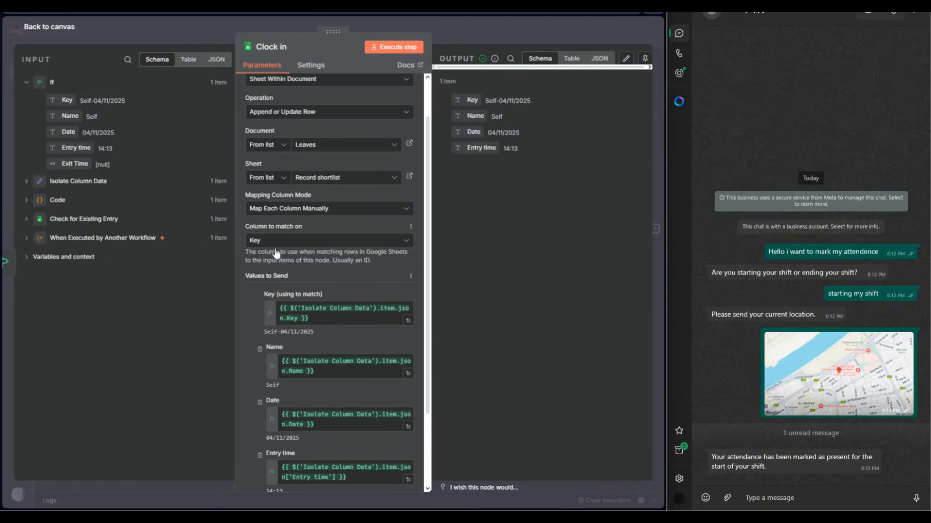
{"action": "scroll", "coordinate": [304, 255], "scroll_direction": "down", "scroll_amount": 2}
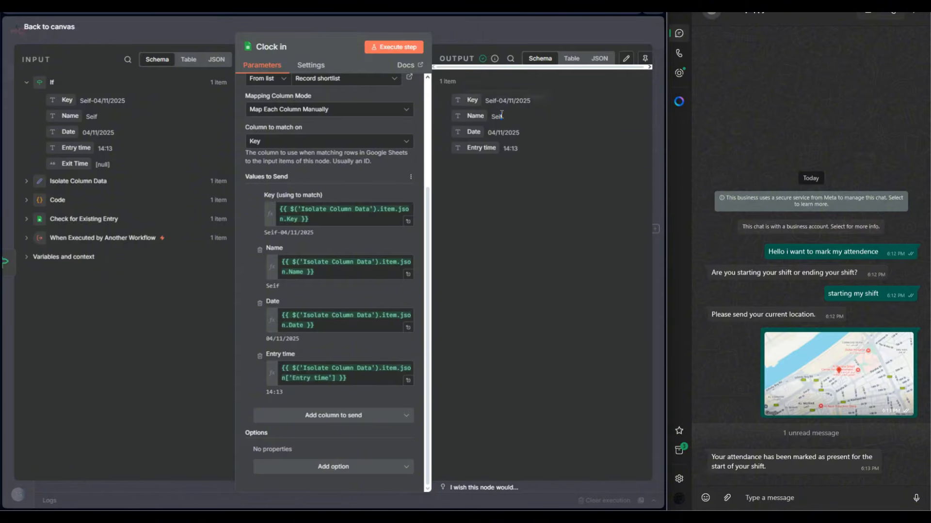
{"action": "left_click_drag", "start_coordinate": [531, 101], "coordinate": [483, 102]}
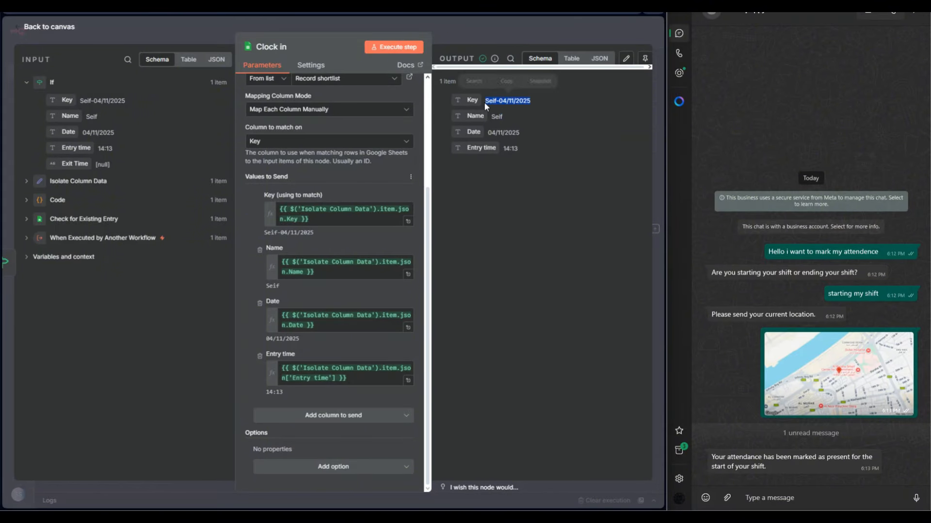
{"action": "left_click", "coordinate": [504, 275]}
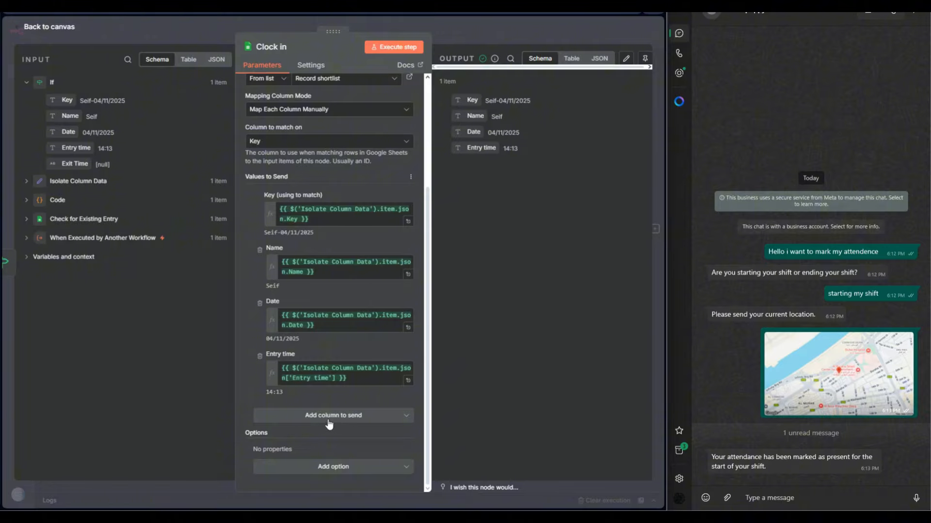
{"action": "left_click", "coordinate": [330, 420]}
{"action": "left_click", "coordinate": [478, 369]}
{"action": "key", "text": "Escape"}
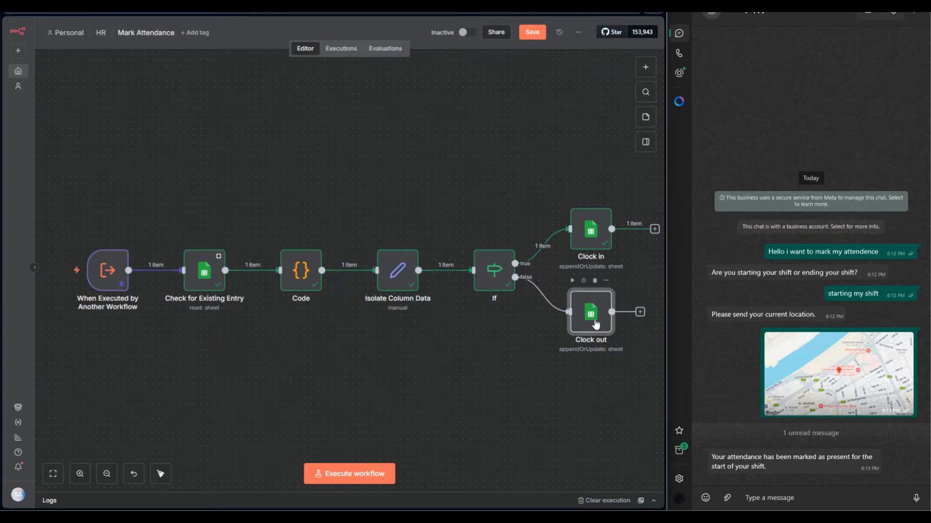
Review the Clock out node's Key matching column and its Key and Exit Time values to send.
{"action": "double_click", "coordinate": [580, 314]}
{"action": "scroll", "coordinate": [292, 341], "scroll_direction": "down", "scroll_amount": 1}
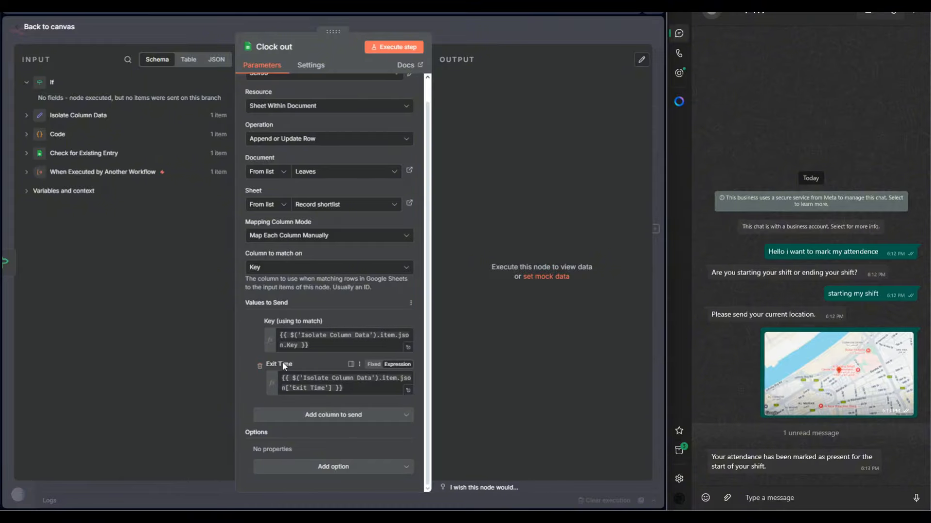
{"action": "left_click", "coordinate": [449, 35]}
Check the attendance entry and the Key column in the Record shortlist sheet of the Leaves spreadsheet, and return to the workflow.
{"action": "key", "text": "ctrl+Tab"}
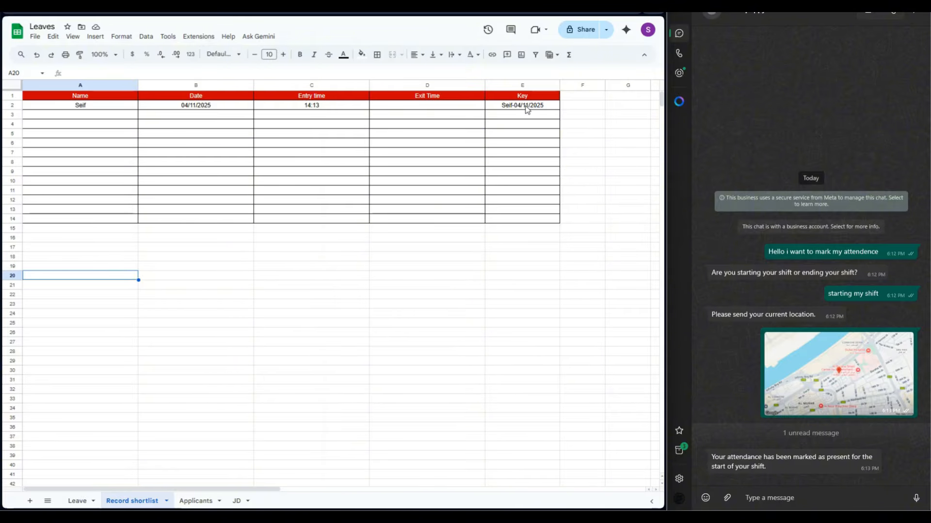
{"action": "left_click_drag", "start_coordinate": [525, 109], "coordinate": [532, 185]}
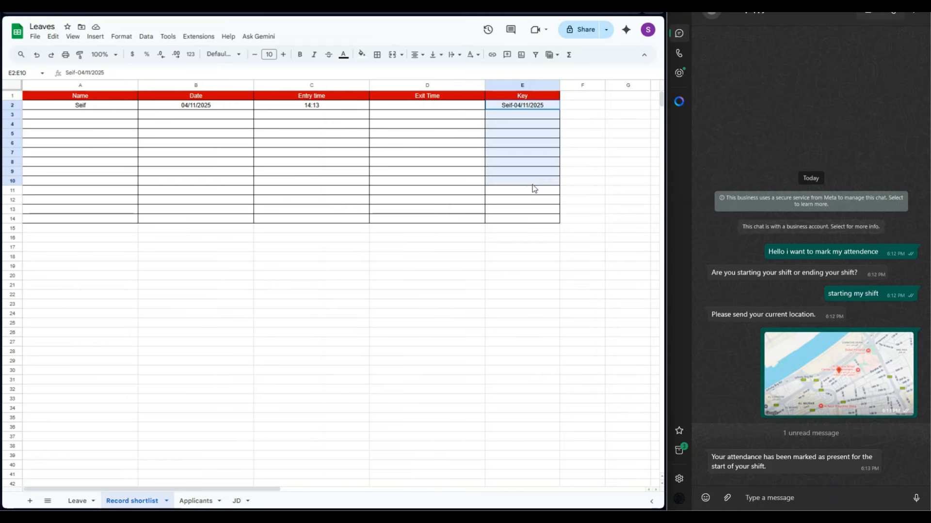
{"action": "left_click", "coordinate": [510, 279]}
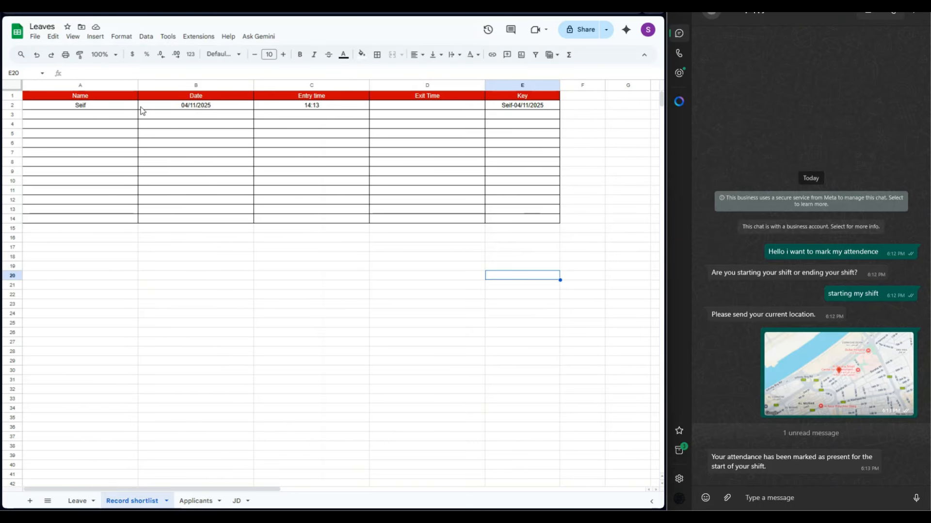
{"action": "key", "text": "ctrl+Tab"}
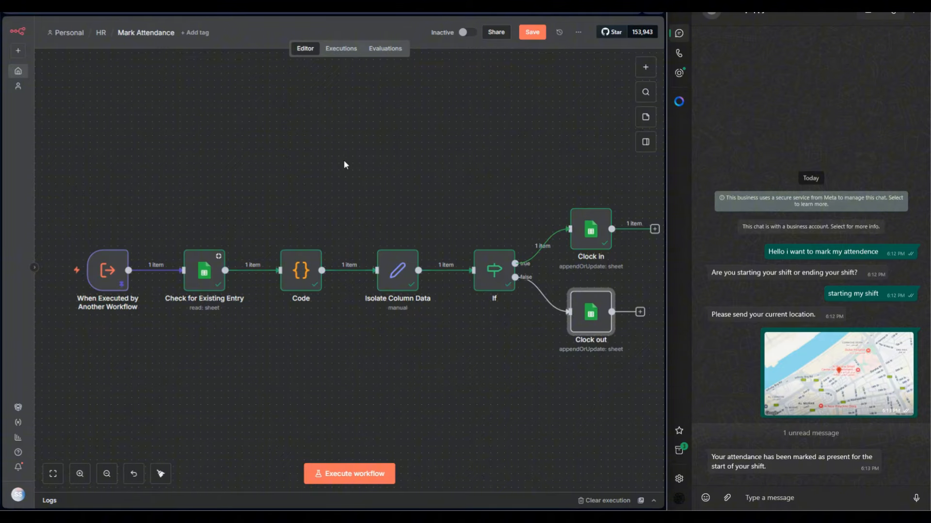
Return to the Main HR workflow and inspect the WhatsApp Trigger's parameters and location message output.
{"action": "left_click", "coordinate": [69, 10]}
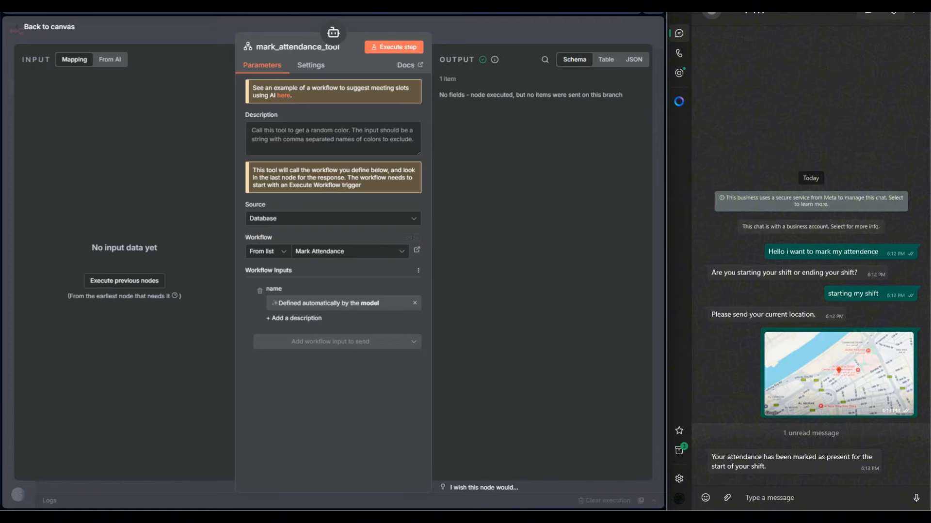
{"action": "left_click", "coordinate": [458, 31]}
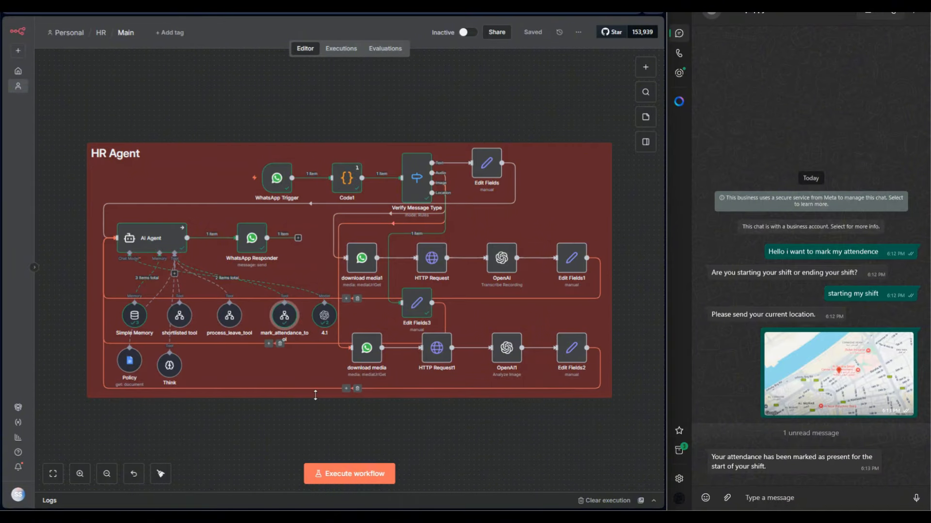
{"action": "double_click", "coordinate": [276, 181]}
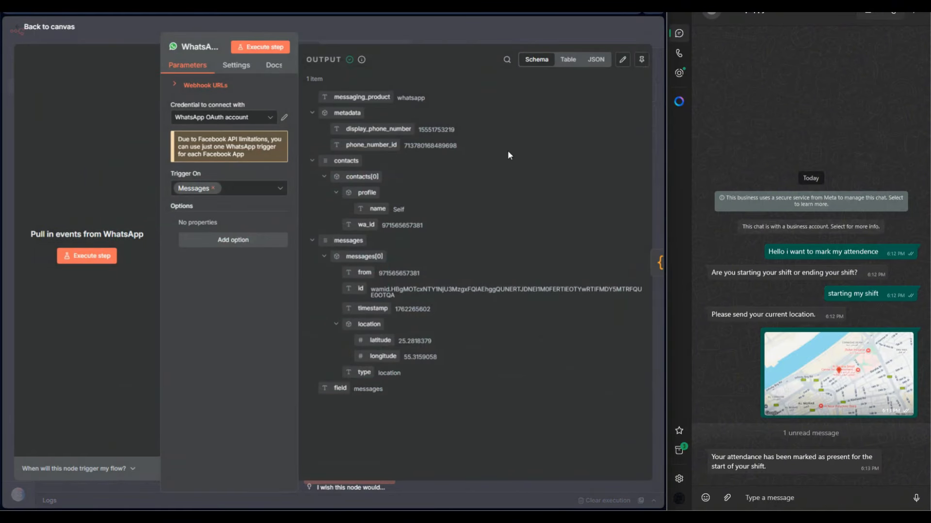
{"action": "left_click", "coordinate": [397, 33]}
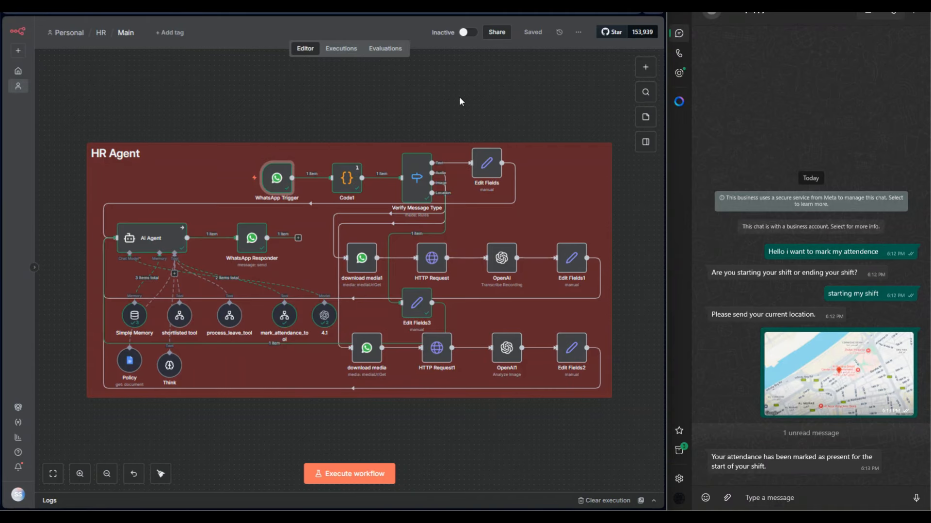
{"action": "double_click", "coordinate": [277, 183]}
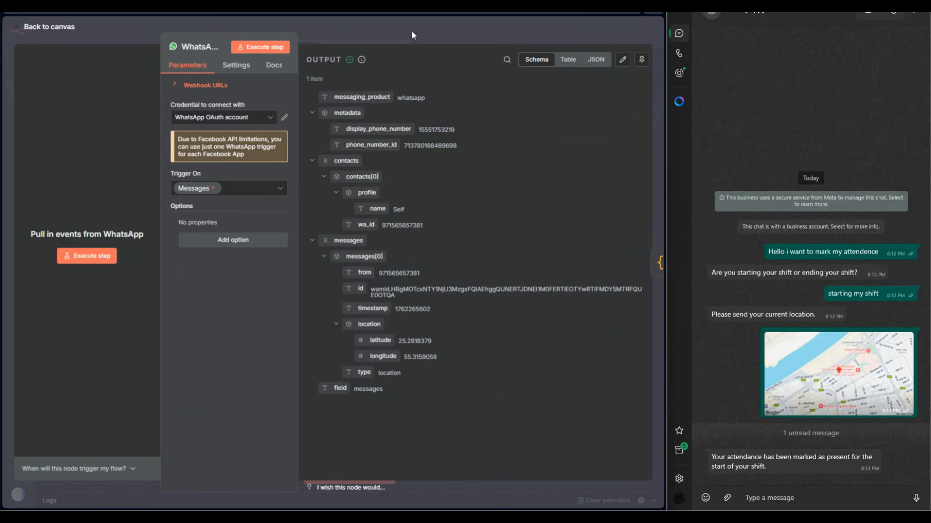
{"action": "key", "text": "Escape"}
Search the node library for "what" and view the actions offered by WhatsApp Business Cloud.
{"action": "key", "text": "Tab"}
{"action": "type", "text": "what"}
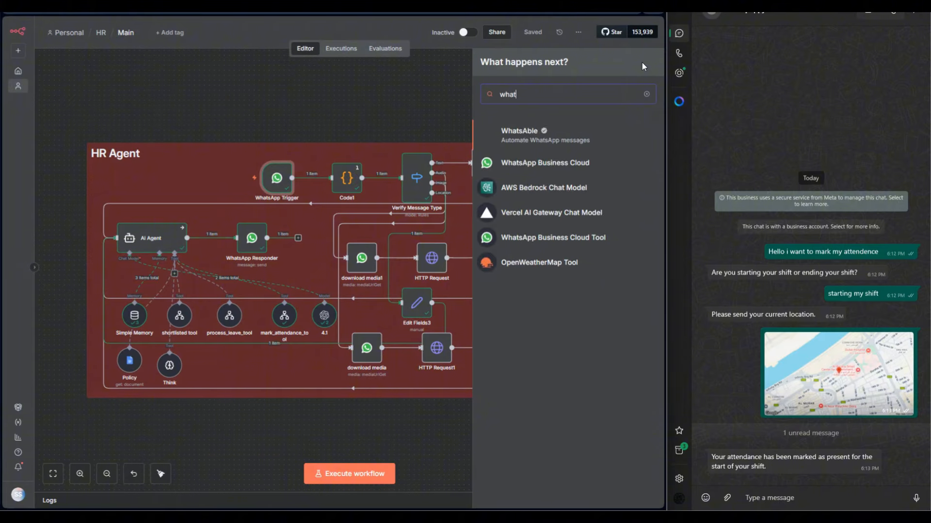
{"action": "left_click", "coordinate": [562, 164]}
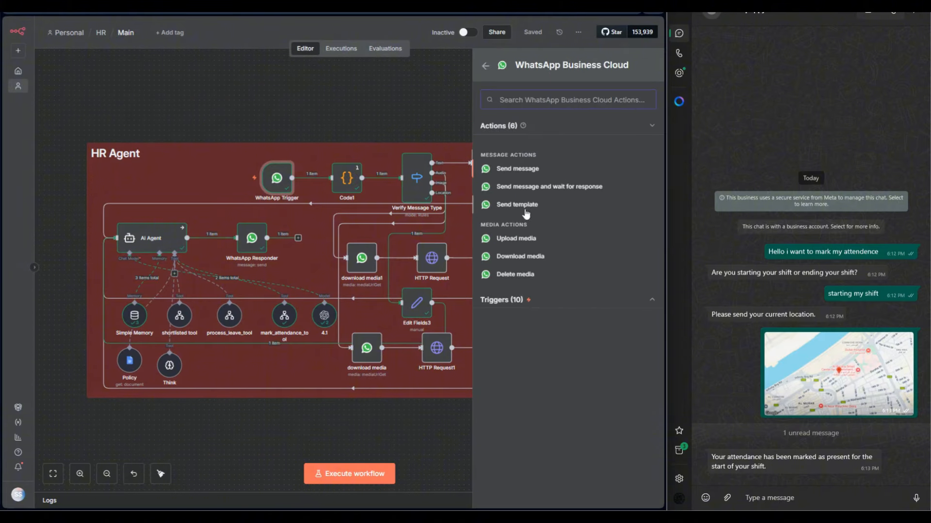
{"action": "left_click", "coordinate": [401, 118]}
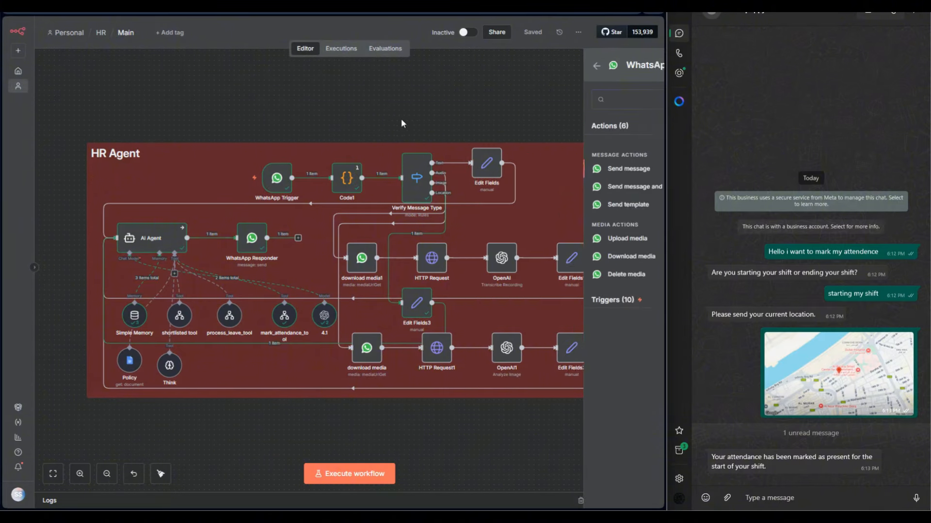
View the Client ID and Client Secret fields of the WhatsApp Trigger's OAuth credential.
{"action": "double_click", "coordinate": [287, 183]}
{"action": "left_click", "coordinate": [284, 118]}
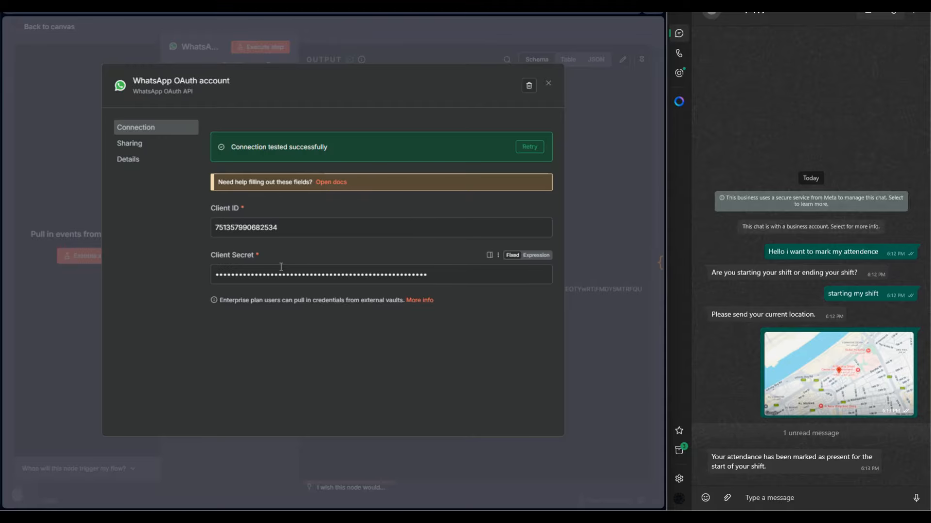
{"action": "left_click", "coordinate": [339, 36]}
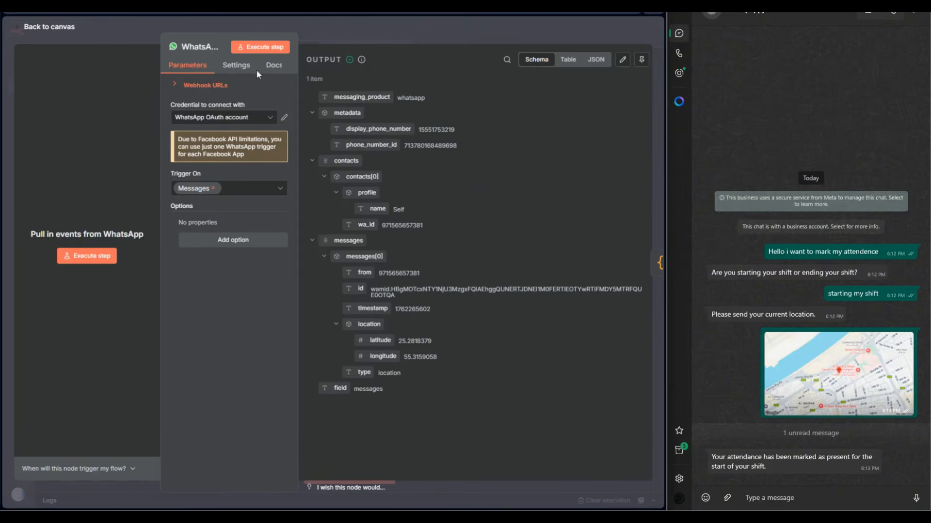
{"action": "left_click", "coordinate": [350, 21]}
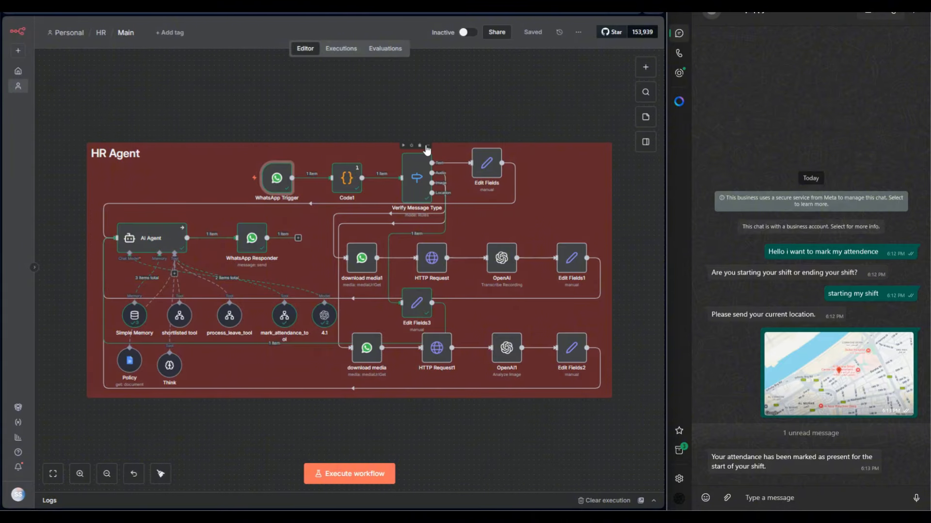
Switch to the Meta App Dashboard and examine the app creation options and the App ID and App secret fields in the basic settings.
{"action": "left_click", "coordinate": [316, 6]}
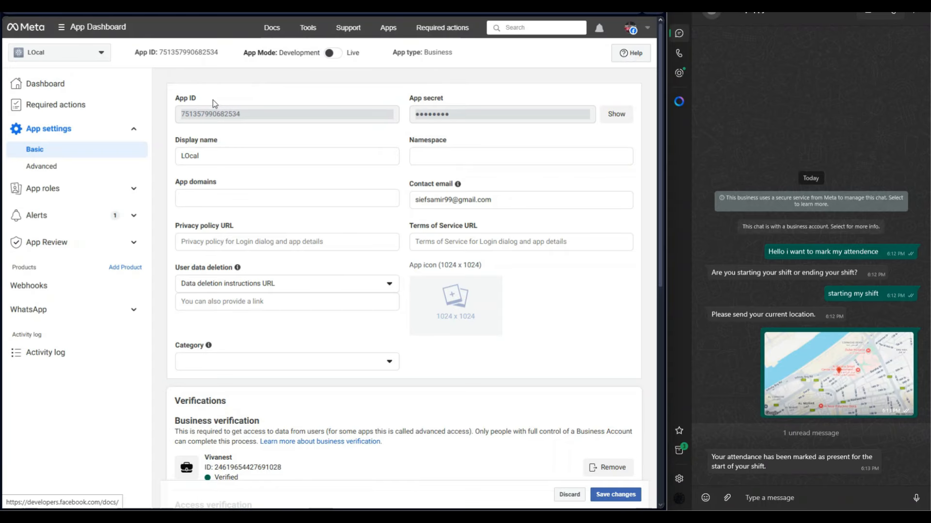
{"action": "left_click", "coordinate": [84, 57]}
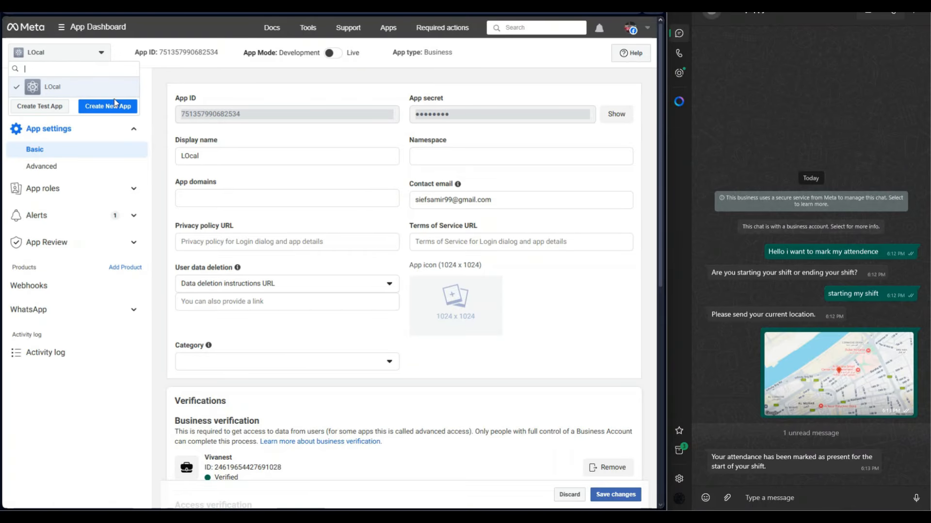
{"action": "left_click", "coordinate": [144, 79]}
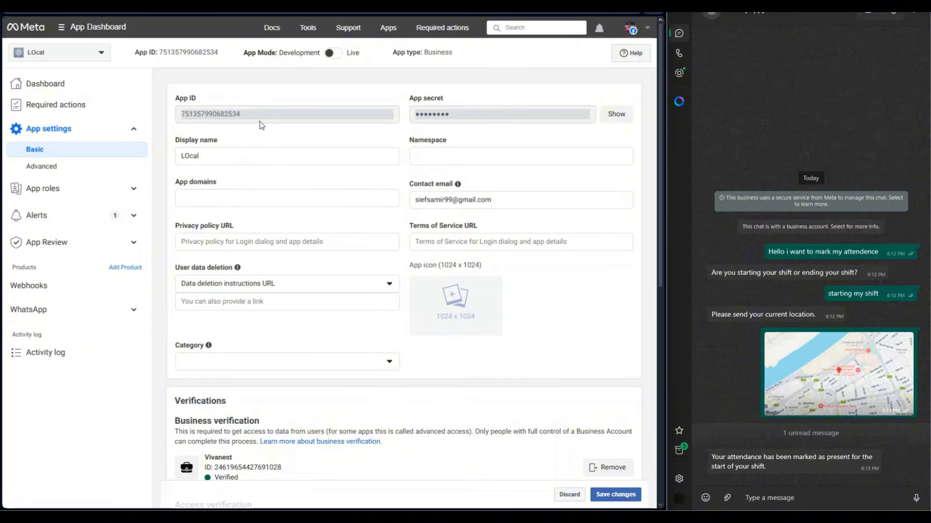
{"action": "left_click_drag", "start_coordinate": [255, 116], "coordinate": [175, 118]}
{"action": "left_click_drag", "start_coordinate": [455, 119], "coordinate": [433, 118]}
{"action": "left_click", "coordinate": [613, 137]}
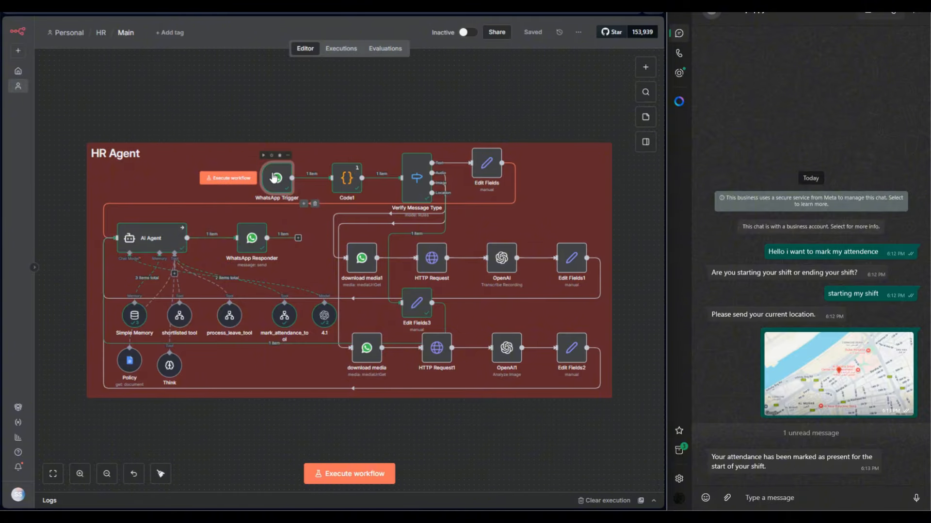
Recheck where the app's ID and secret belong in the WhatsApp OAuth credential, and return to the Main workflow canvas.
{"action": "double_click", "coordinate": [276, 183]}
{"action": "left_click", "coordinate": [285, 119]}
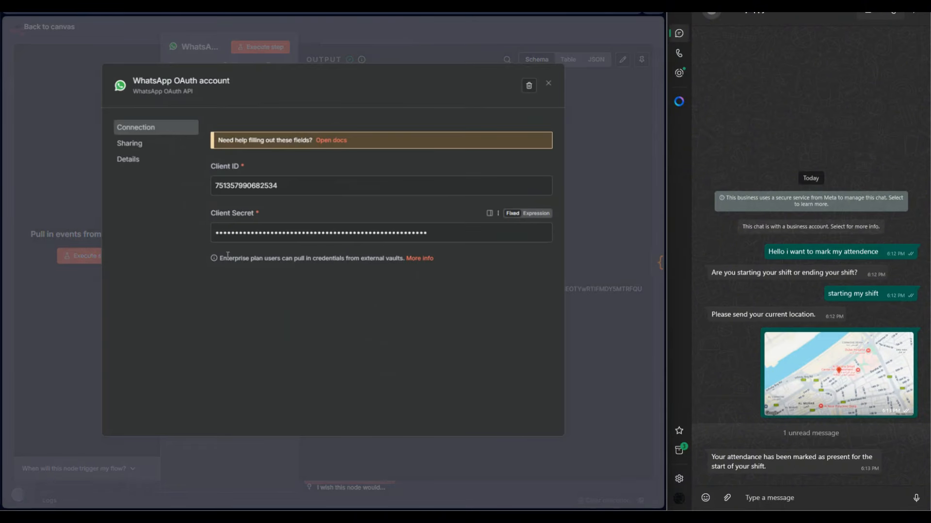
{"action": "left_click", "coordinate": [347, 31]}
{"action": "left_click", "coordinate": [347, 31]}
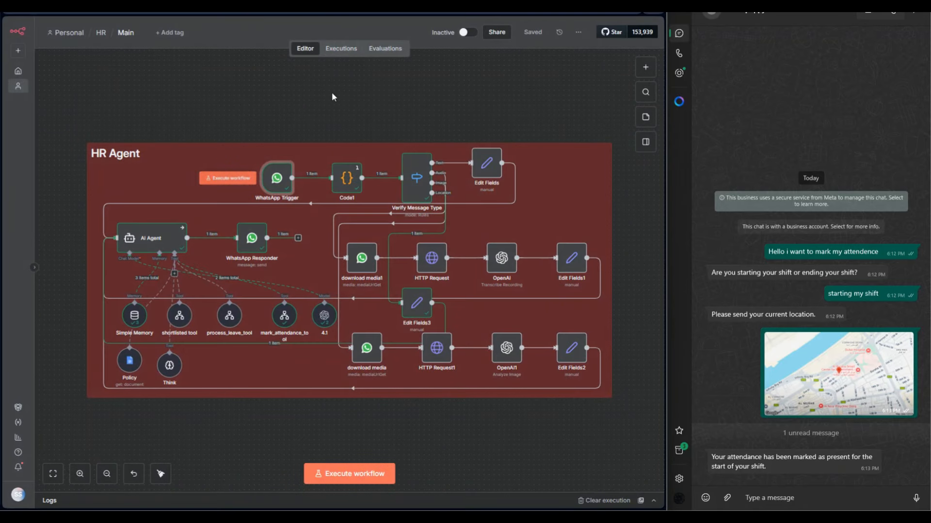
Inspect the Code1 node's distance-check JavaScript and its isInsideOffice output, widening the input and output areas.
{"action": "double_click", "coordinate": [348, 175]}
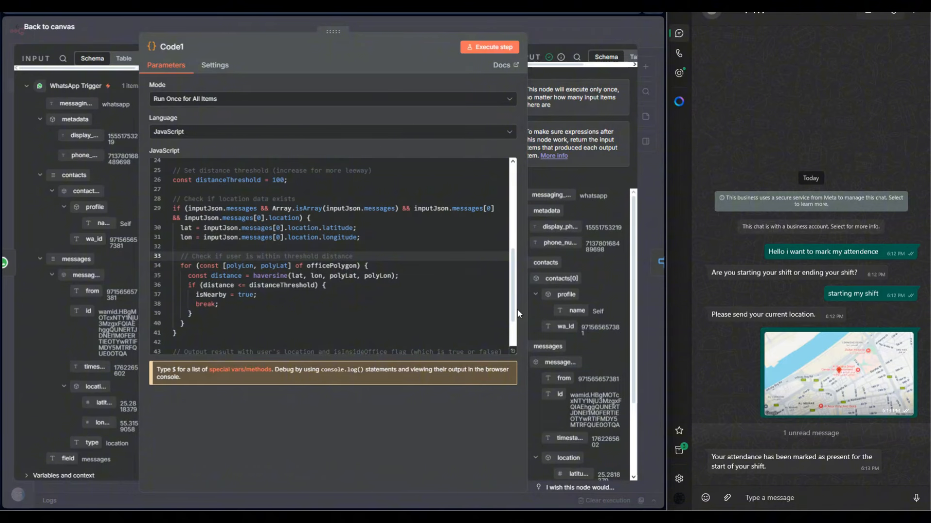
{"action": "left_click_drag", "start_coordinate": [525, 306], "coordinate": [366, 289]}
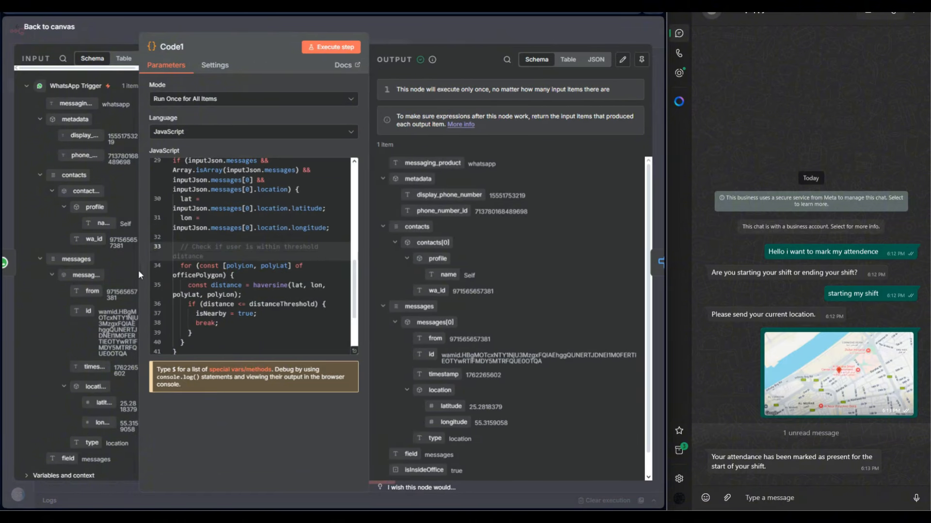
{"action": "left_click_drag", "start_coordinate": [140, 271], "coordinate": [168, 275]}
{"action": "scroll", "coordinate": [506, 370], "scroll_direction": "down", "scroll_amount": 1}
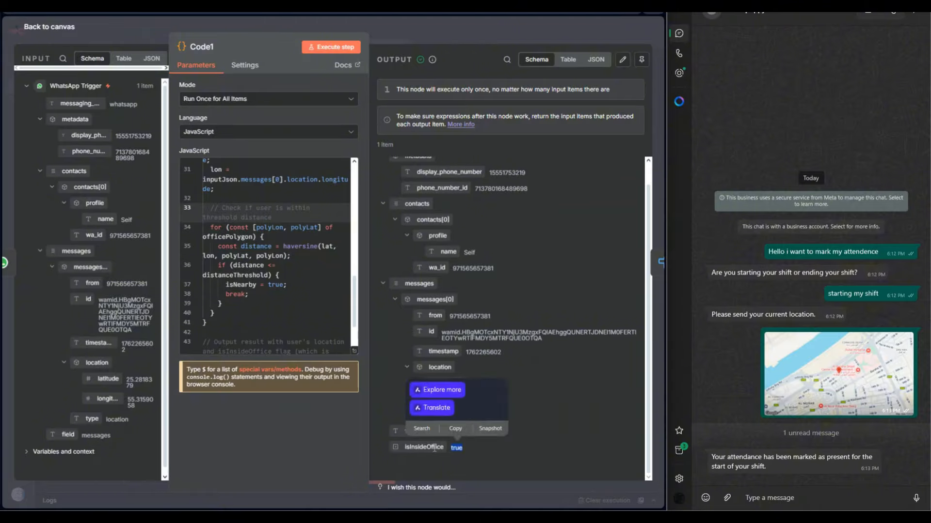
{"action": "left_click", "coordinate": [466, 456]}
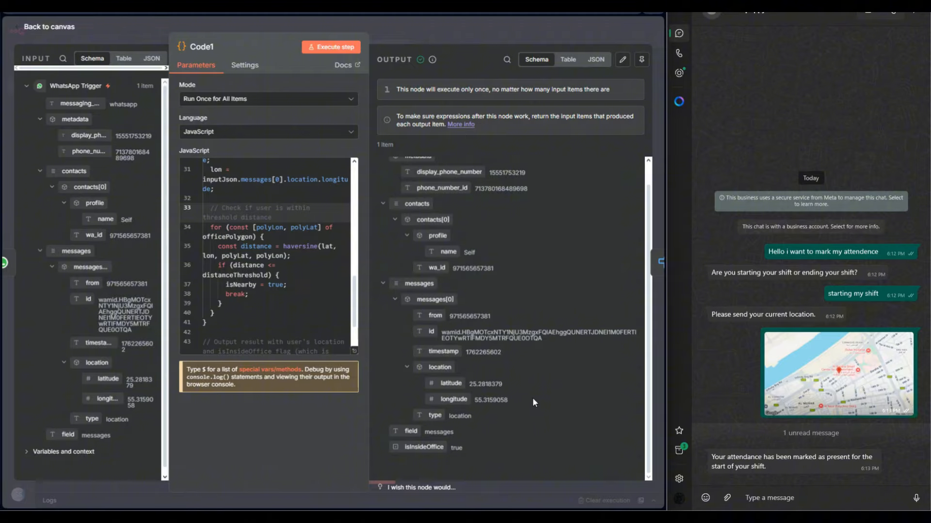
{"action": "left_click_drag", "start_coordinate": [462, 448], "coordinate": [450, 449]}
{"action": "left_click", "coordinate": [411, 22]}
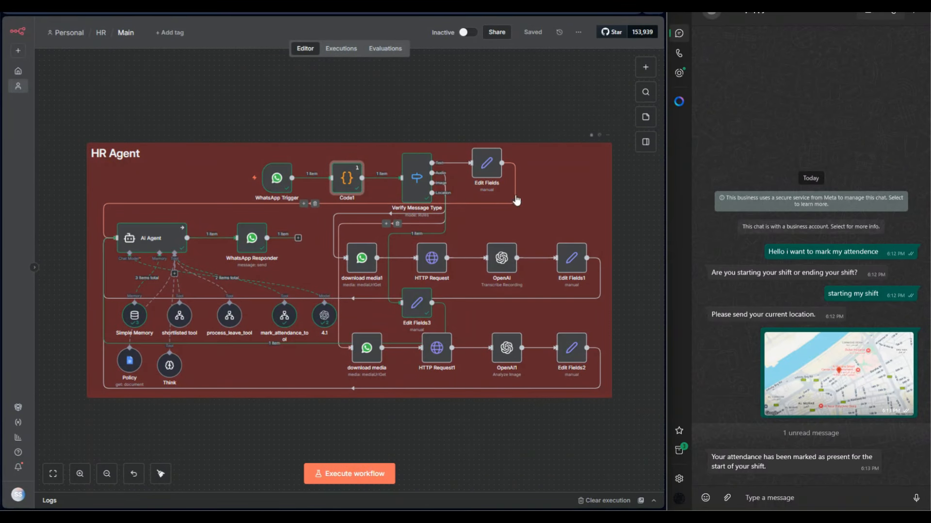
Examine the Verify Message Type node's routing rules for its Text, Audio, Image and Location outputs.
{"action": "scroll", "coordinate": [445, 199], "scroll_direction": "up", "scroll_amount": 5}
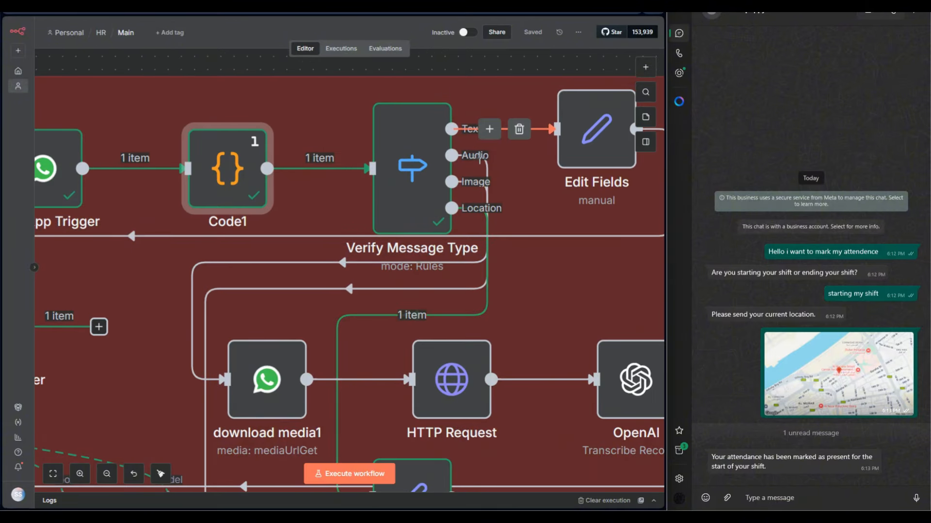
{"action": "scroll", "coordinate": [401, 174], "scroll_direction": "down", "scroll_amount": 5}
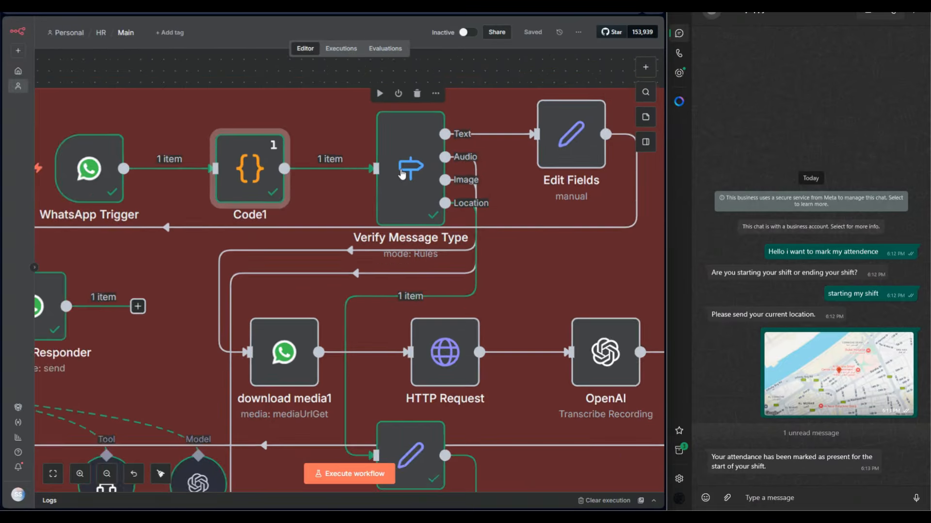
{"action": "double_click", "coordinate": [400, 167]}
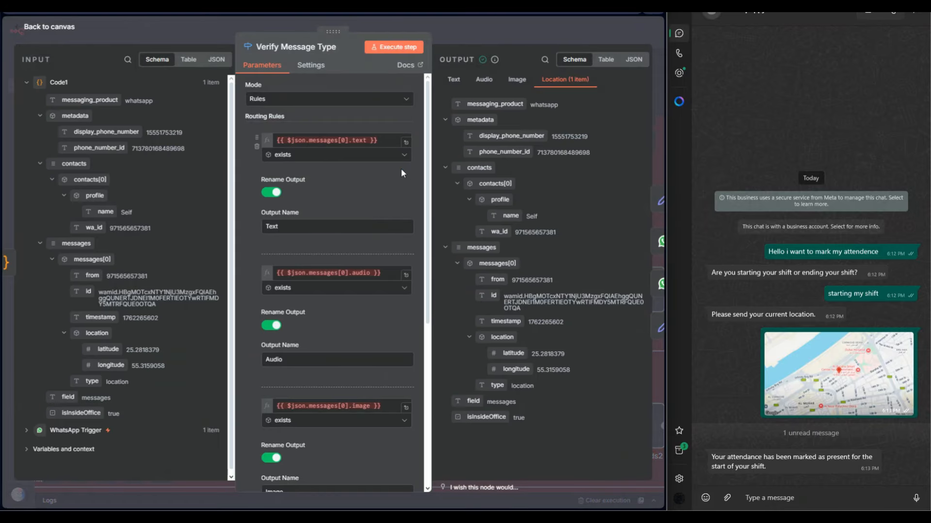
{"action": "left_click", "coordinate": [464, 38]}
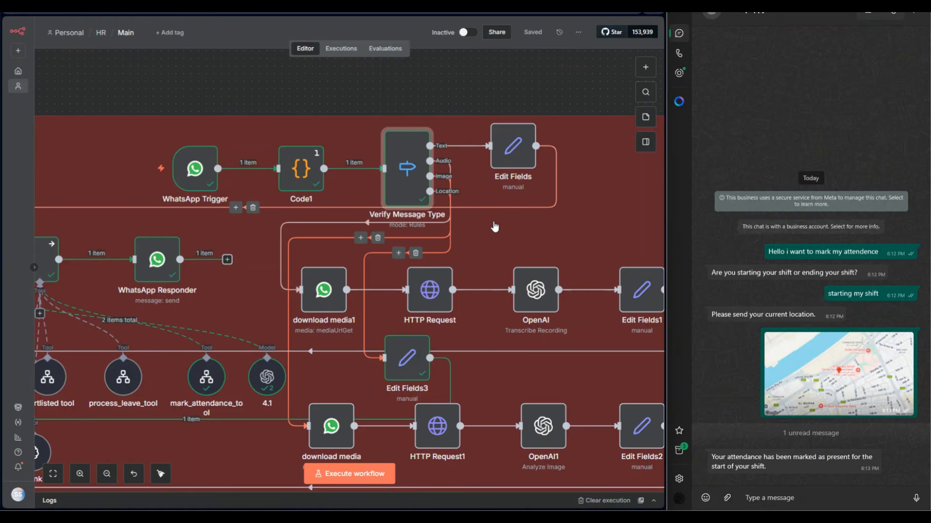
{"action": "double_click", "coordinate": [397, 191]}
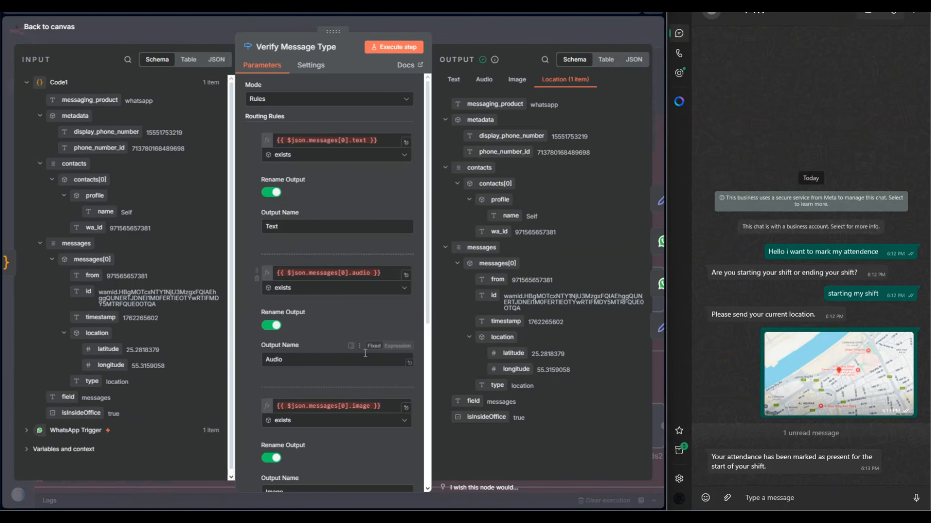
{"action": "scroll", "coordinate": [342, 369], "scroll_direction": "down", "scroll_amount": 3}
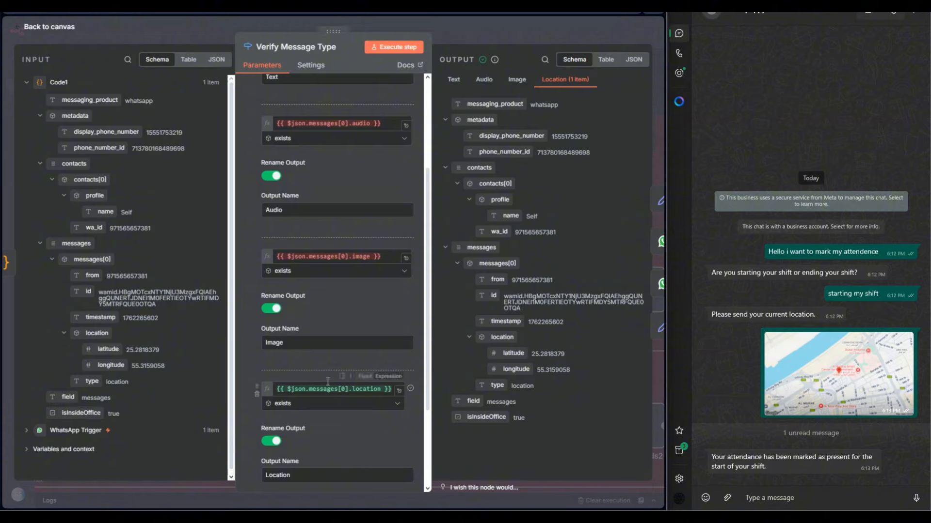
{"action": "mouse_move", "coordinate": [112, 419]}
{"action": "left_mouse_down"}
{"action": "mouse_move", "coordinate": [291, 403]}
{"action": "mouse_move", "coordinate": [118, 434]}
{"action": "left_mouse_up"}
{"action": "mouse_move", "coordinate": [94, 333]}
{"action": "left_mouse_down"}
{"action": "mouse_move", "coordinate": [252, 356]}
{"action": "mouse_move", "coordinate": [292, 388]}
{"action": "mouse_move", "coordinate": [93, 339]}
{"action": "left_mouse_up"}
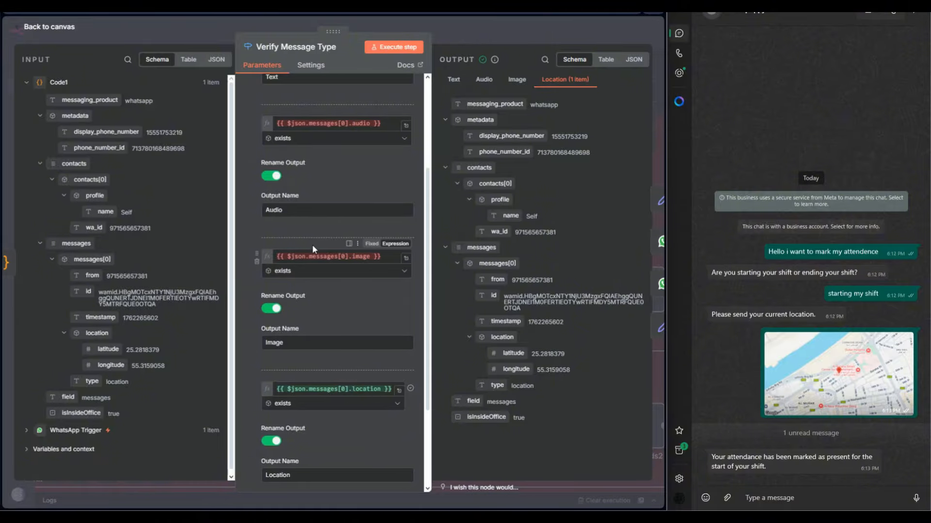
{"action": "key", "text": "Escape"}
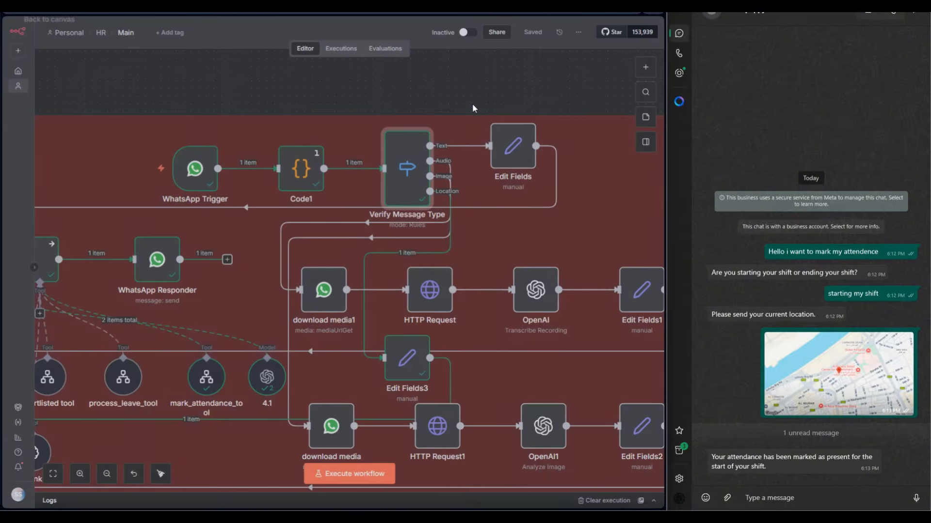
View the processed_message, is_at_office and location_received mappings in the Edit Fields3 node of the location branch.
{"action": "scroll", "coordinate": [485, 256], "scroll_direction": "down", "scroll_amount": 2}
{"action": "scroll", "coordinate": [484, 256], "scroll_direction": "down", "scroll_amount": 3}
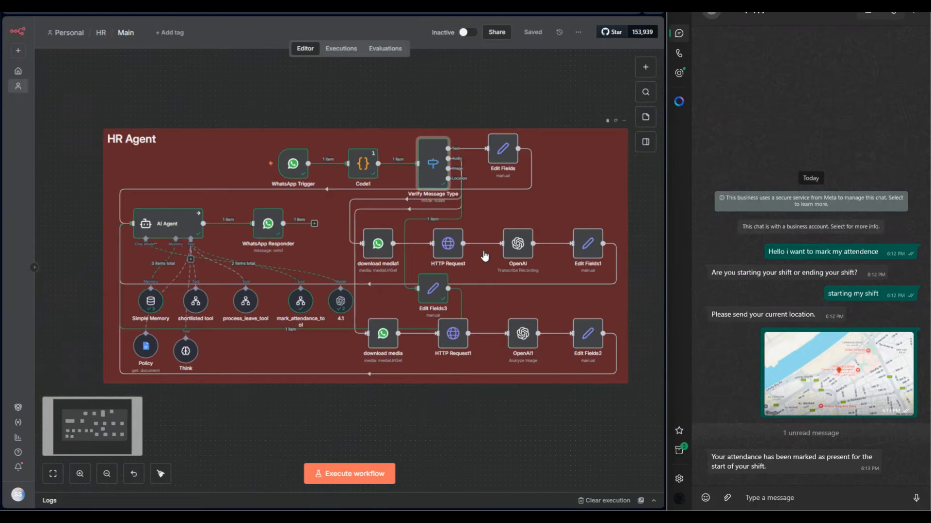
{"action": "left_click_drag", "start_coordinate": [496, 218], "coordinate": [447, 216]}
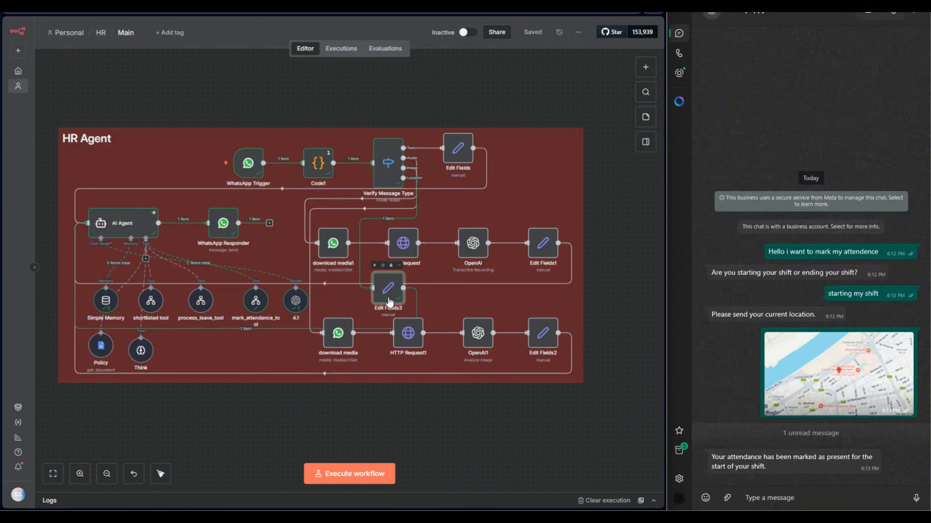
{"action": "double_click", "coordinate": [386, 288]}
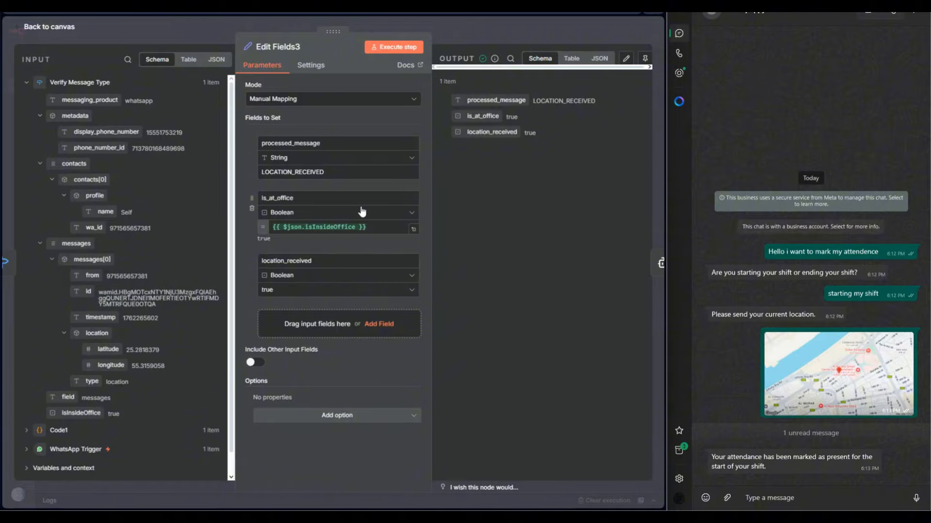
{"action": "left_click", "coordinate": [441, 29]}
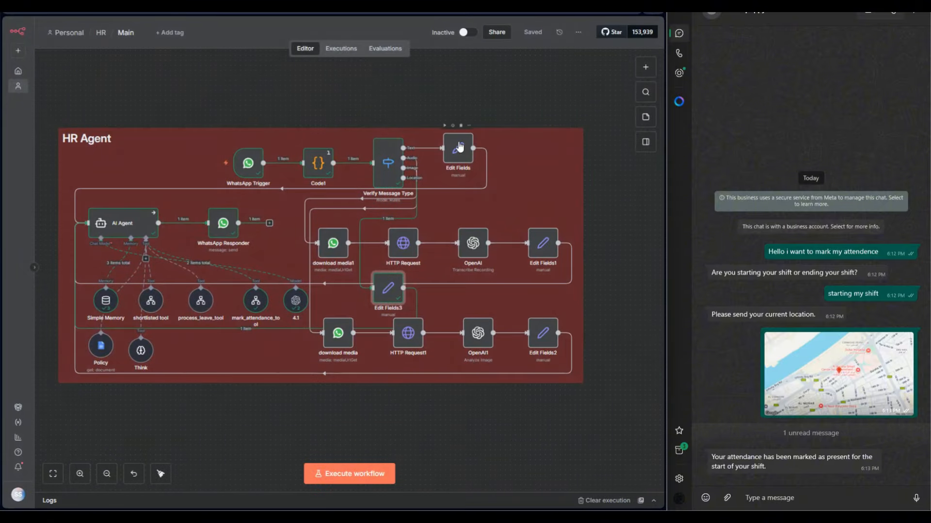
Compare the processed_message expressions in the Edit Fields, Edit Fields1 and Edit Fields2 nodes of the text, audio and image branches.
{"action": "double_click", "coordinate": [438, 137]}
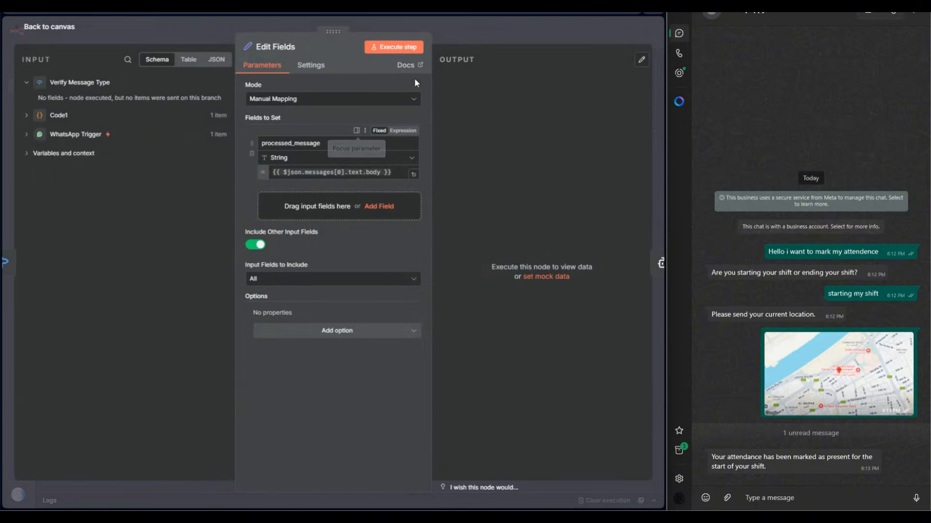
{"action": "left_click", "coordinate": [504, 32]}
{"action": "double_click", "coordinate": [551, 253]}
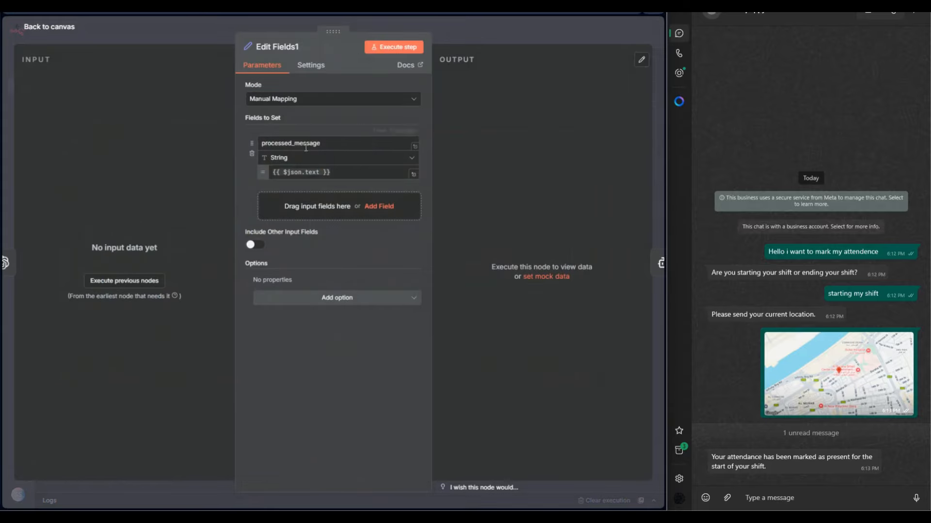
{"action": "left_click", "coordinate": [462, 33]}
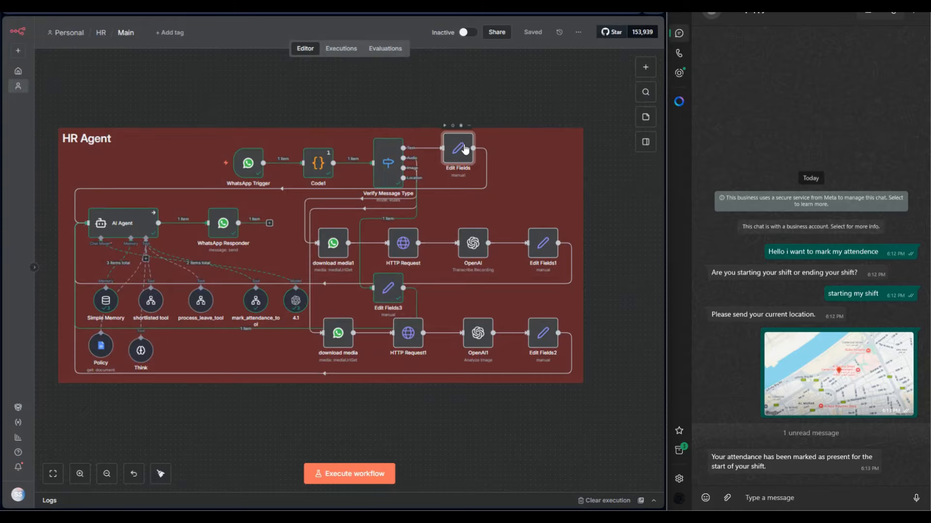
{"action": "double_click", "coordinate": [463, 144]}
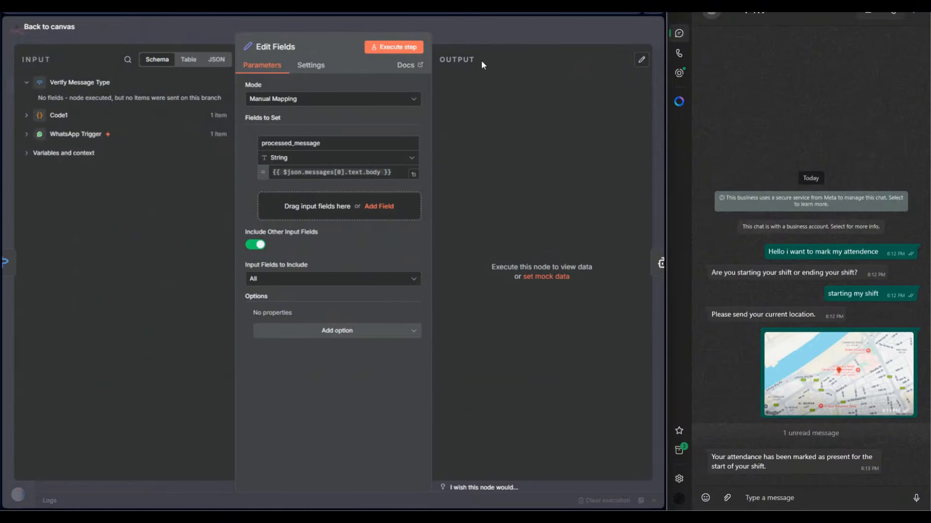
{"action": "key", "text": "Escape"}
{"action": "double_click", "coordinate": [544, 243]}
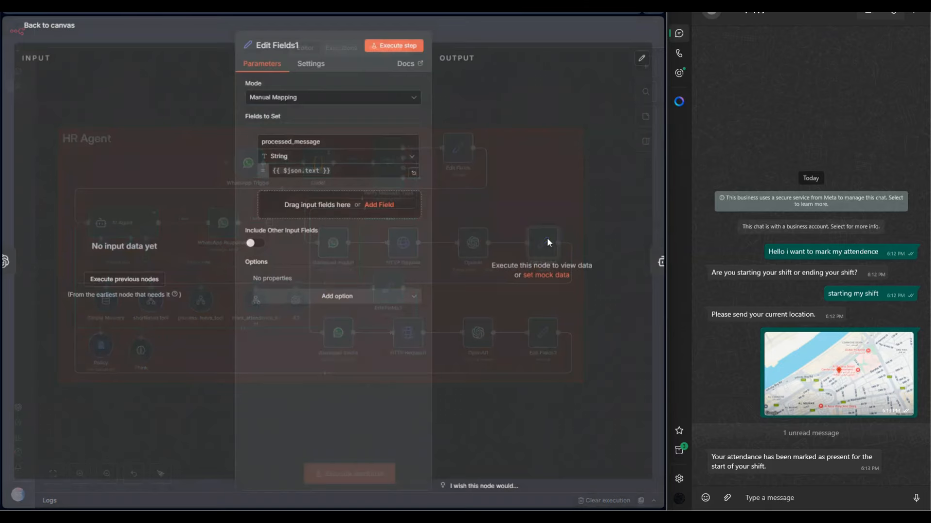
{"action": "key", "text": "Escape"}
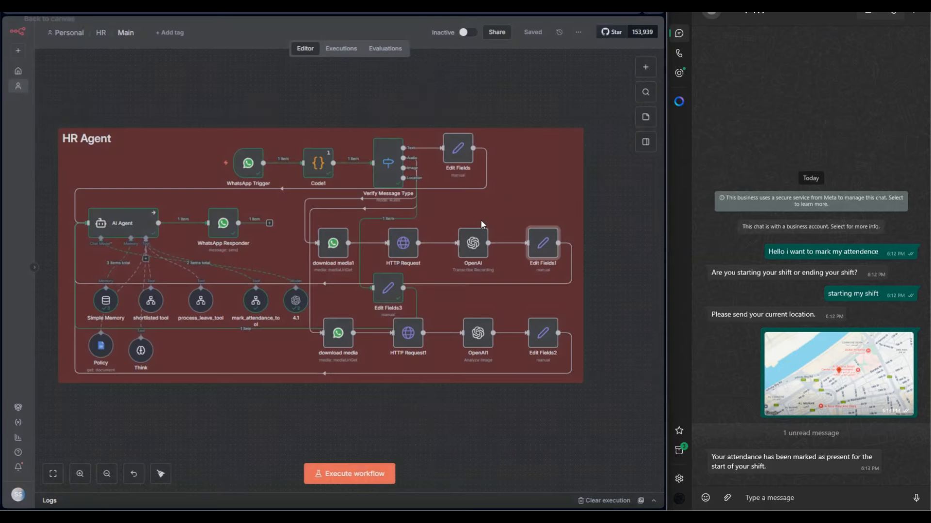
{"action": "double_click", "coordinate": [543, 333]}
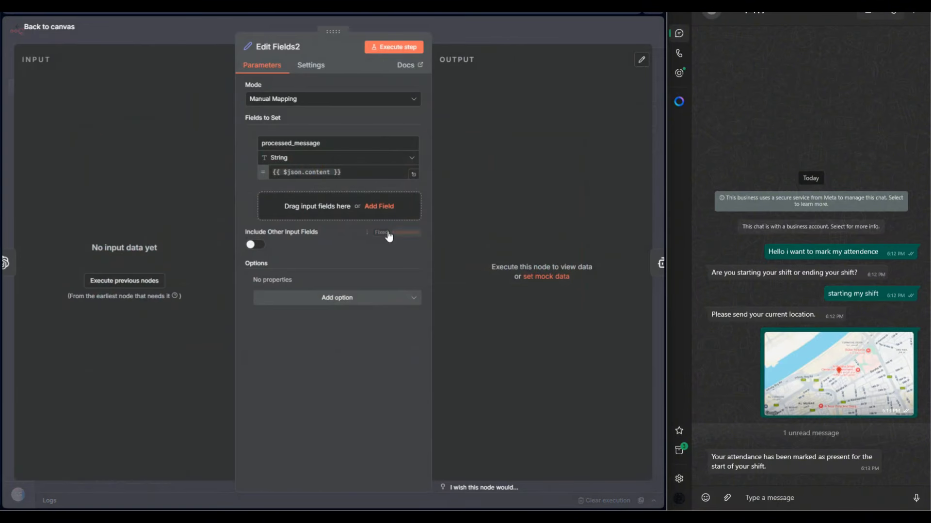
{"action": "left_click", "coordinate": [500, 29]}
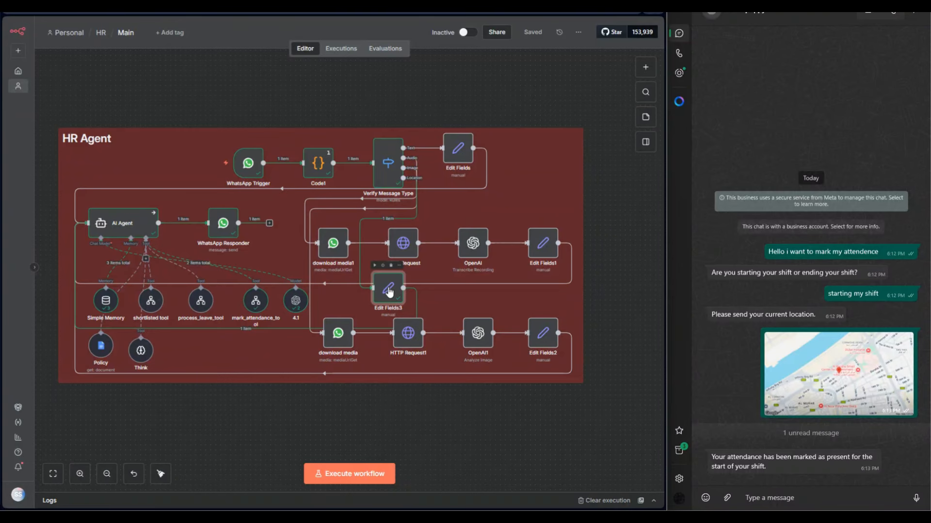
Recheck the Edit Fields3 mappings and review how the AI Agent node uses processed_message as its user prompt.
{"action": "double_click", "coordinate": [388, 289]}
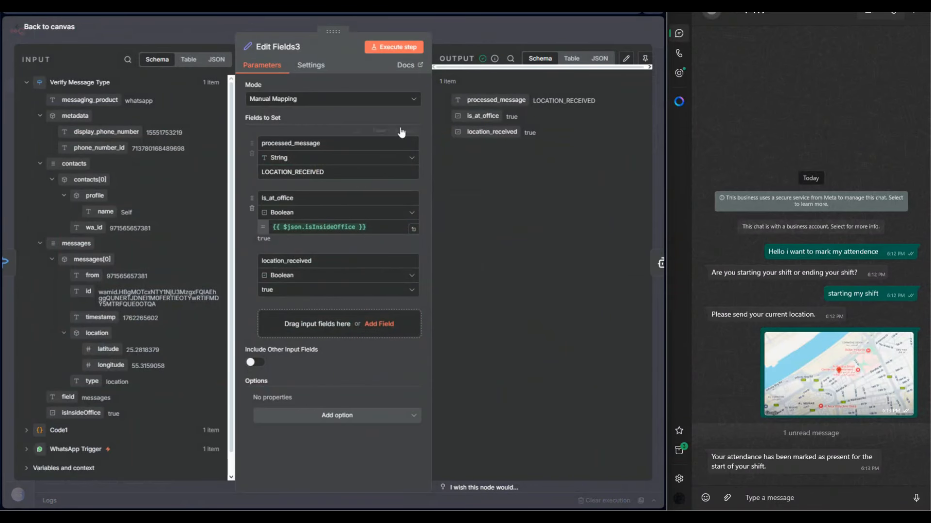
{"action": "left_click", "coordinate": [473, 30]}
{"action": "double_click", "coordinate": [140, 222]}
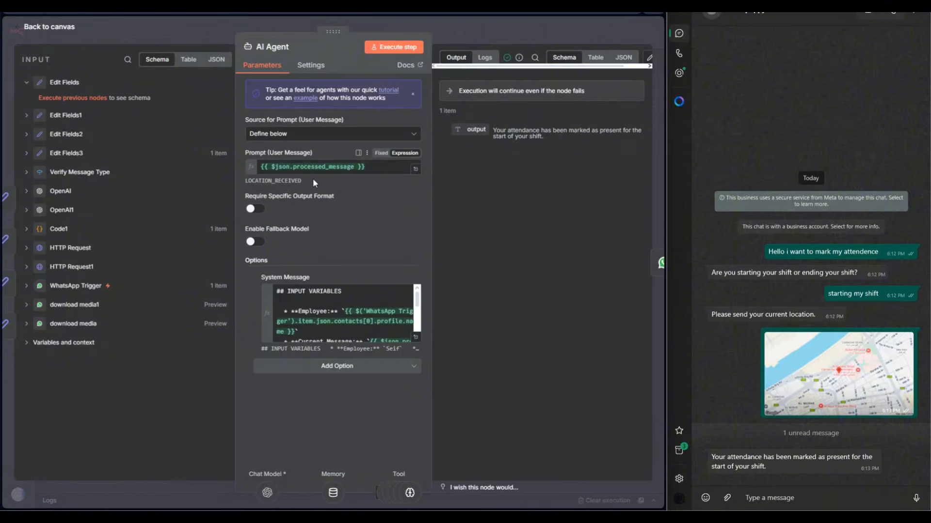
{"action": "left_click", "coordinate": [469, 33]}
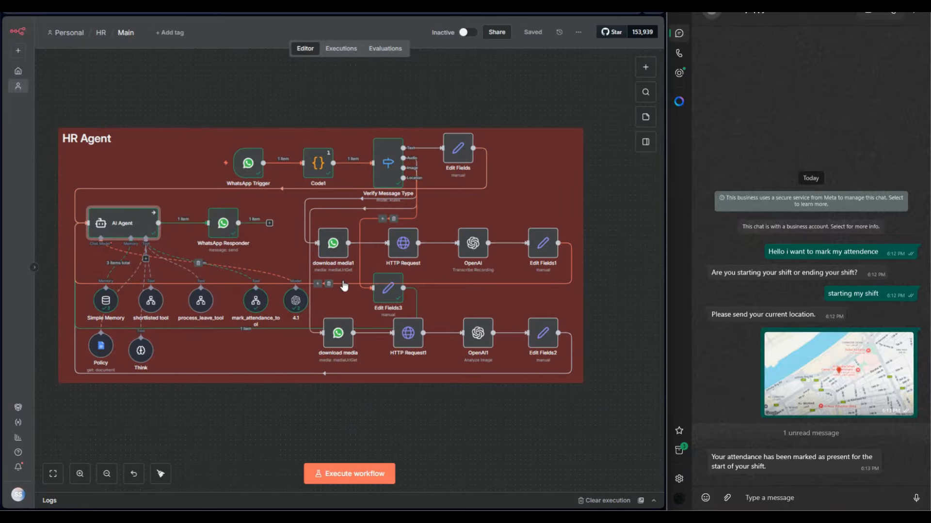
{"action": "double_click", "coordinate": [117, 227]}
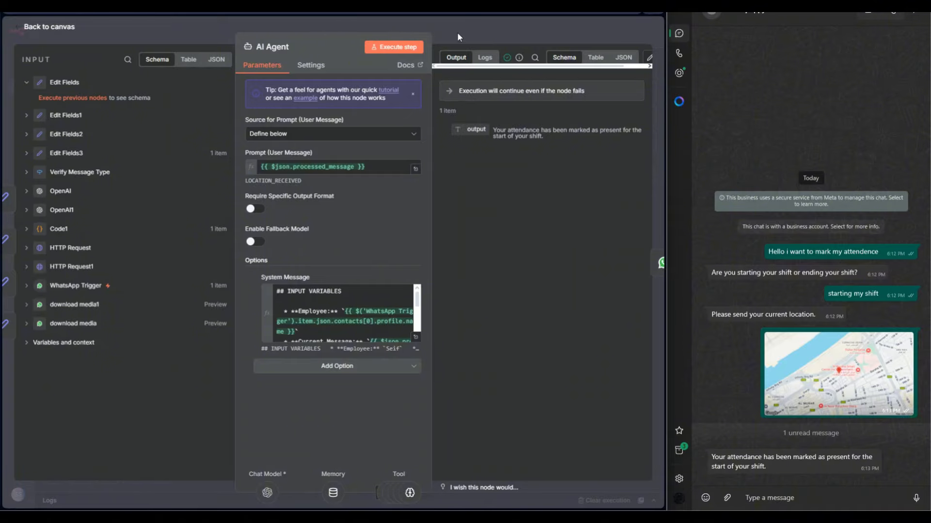
{"action": "key", "text": "Escape"}
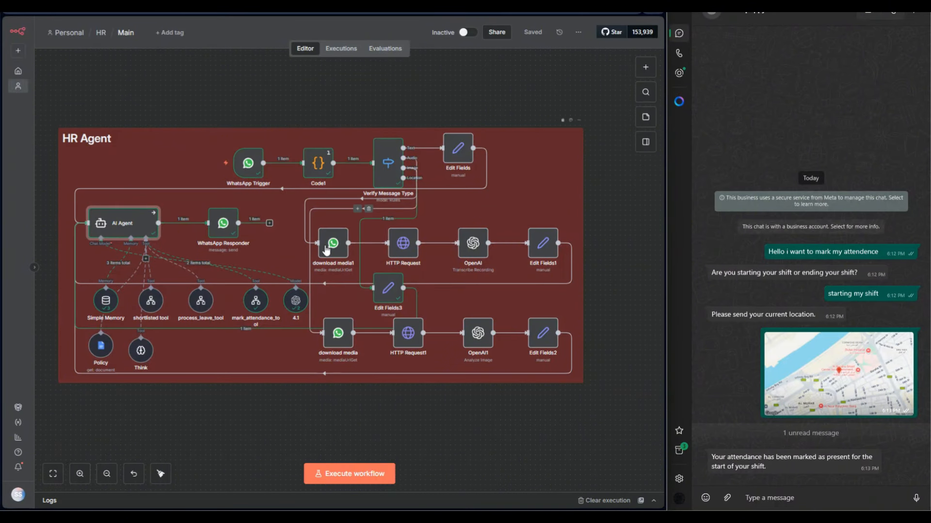
View the download media1 WhatsApp node on the audio branch and return to the canvas.
{"action": "scroll", "coordinate": [346, 247], "scroll_direction": "up", "scroll_amount": 3}
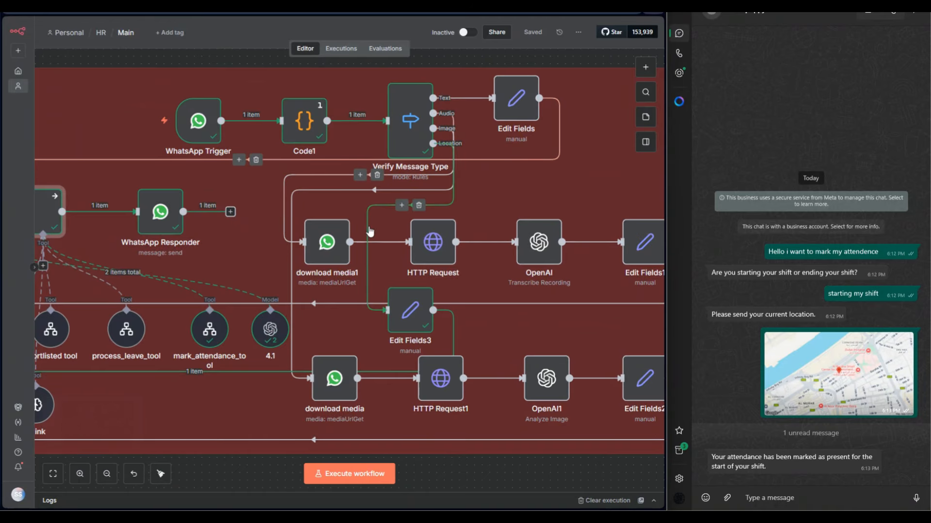
{"action": "double_click", "coordinate": [324, 242]}
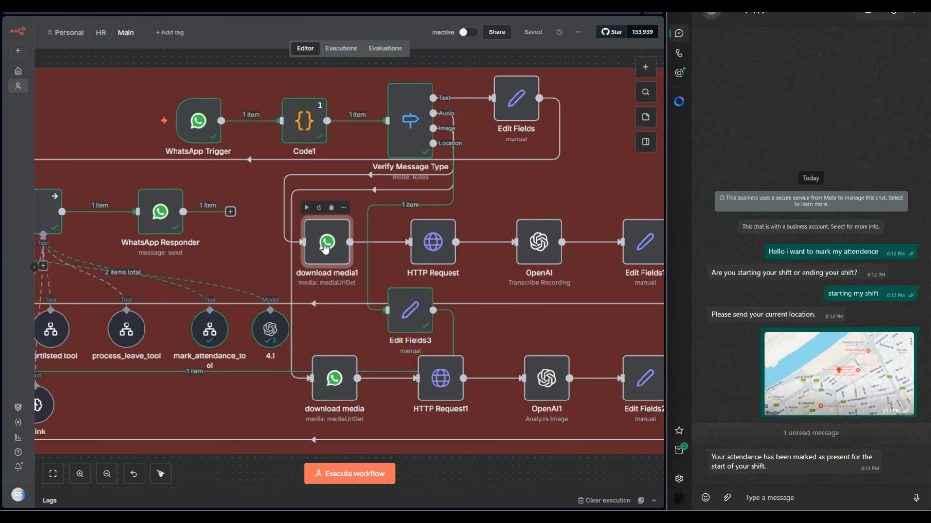
{"action": "left_click", "coordinate": [450, 28]}
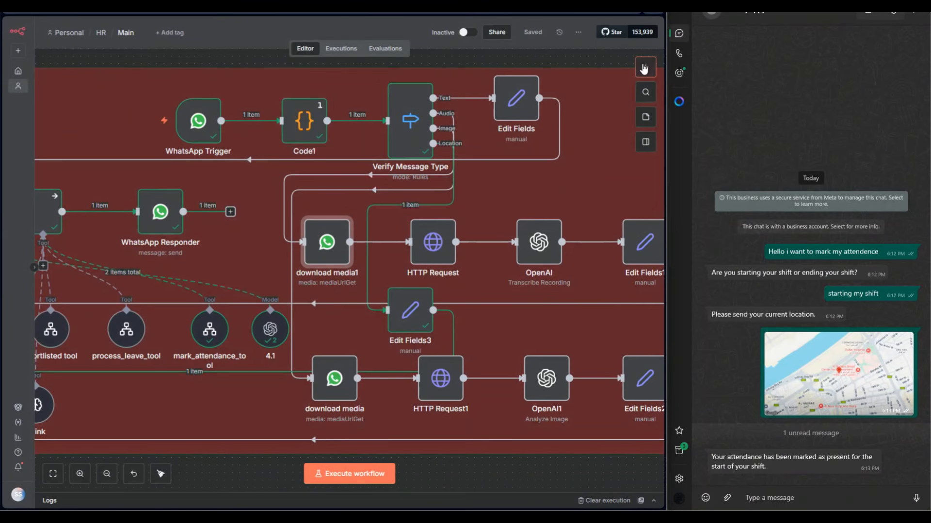
Search the node library for WhatsApp and view the available WhatsApp Business Cloud actions.
{"action": "left_click", "coordinate": [648, 67]}
{"action": "type", "text": "wah"}
{"action": "key", "text": "BackSpace"}
{"action": "key", "text": "BackSpace"}
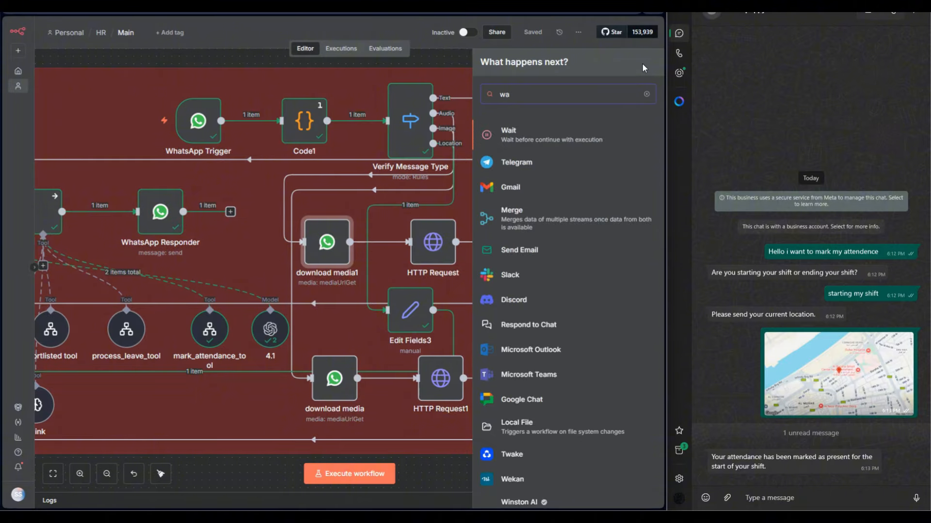
{"action": "type", "text": "hat"}
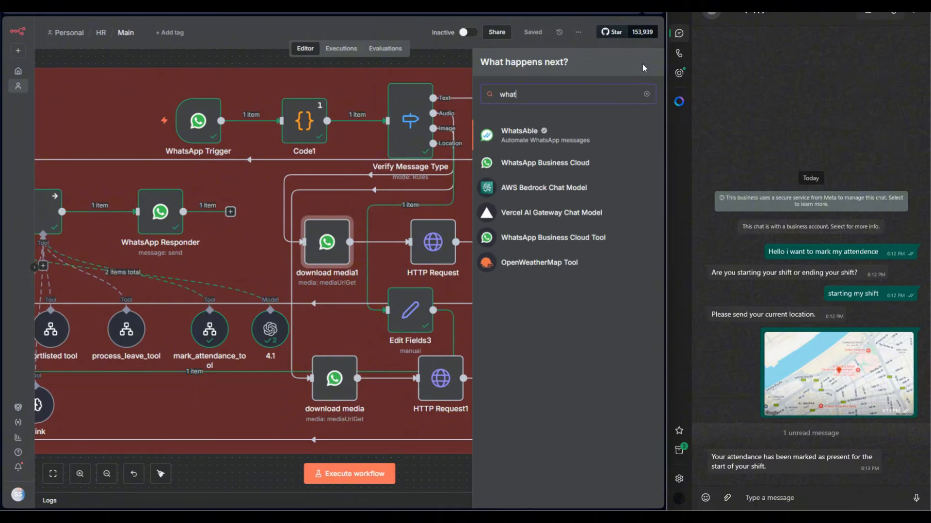
{"action": "left_click", "coordinate": [580, 163]}
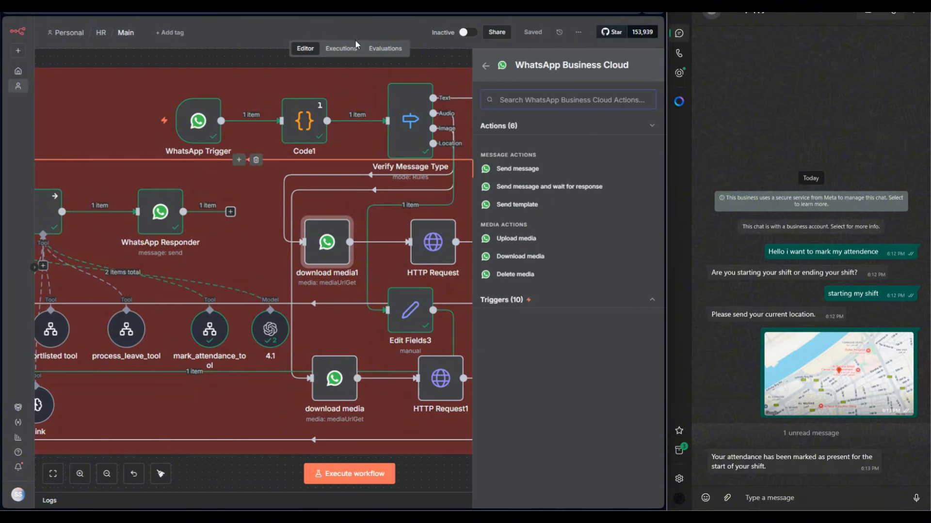
Compare the Media ID settings of the download media1 and download media nodes on the audio and image branches.
{"action": "double_click", "coordinate": [331, 228]}
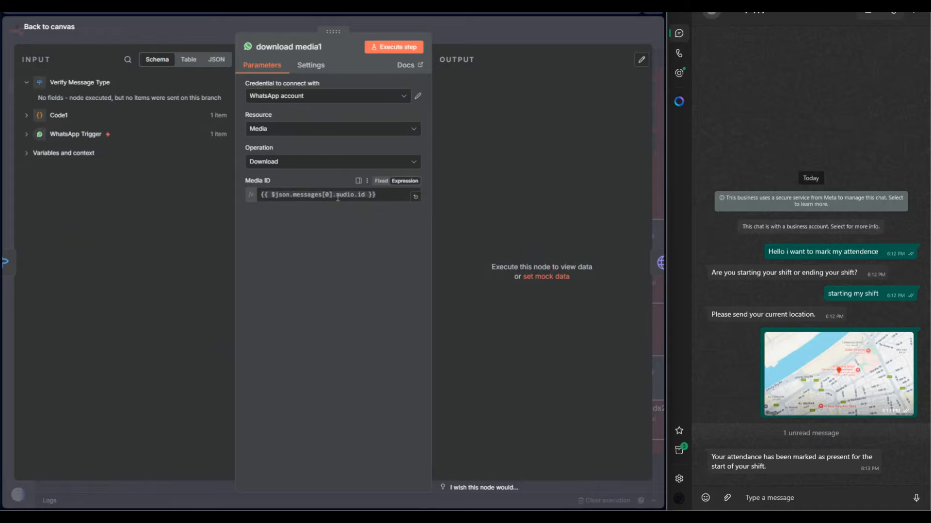
{"action": "key", "text": "Escape"}
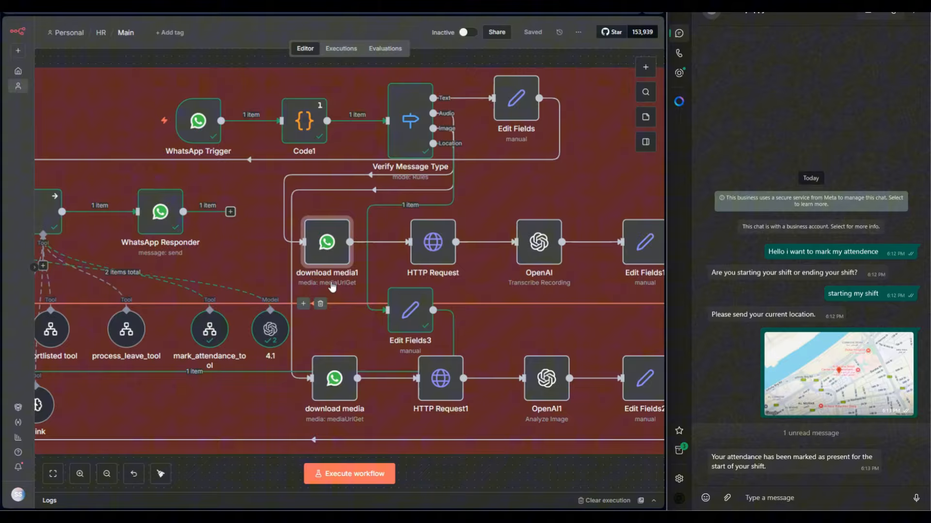
{"action": "double_click", "coordinate": [332, 378]}
{"action": "left_click", "coordinate": [464, 31]}
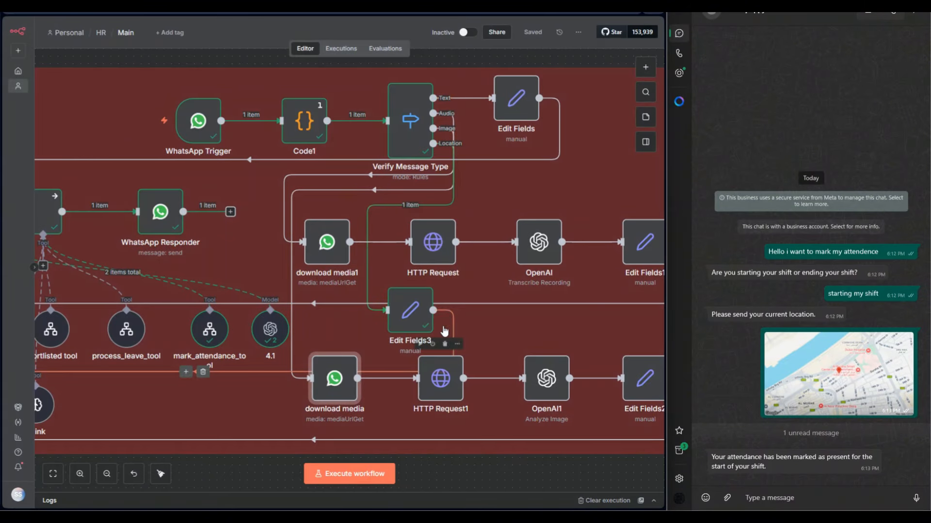
Review the HTTP Request node's method, URL, authentication choices and generic auth types without changing them.
{"action": "double_click", "coordinate": [433, 243]}
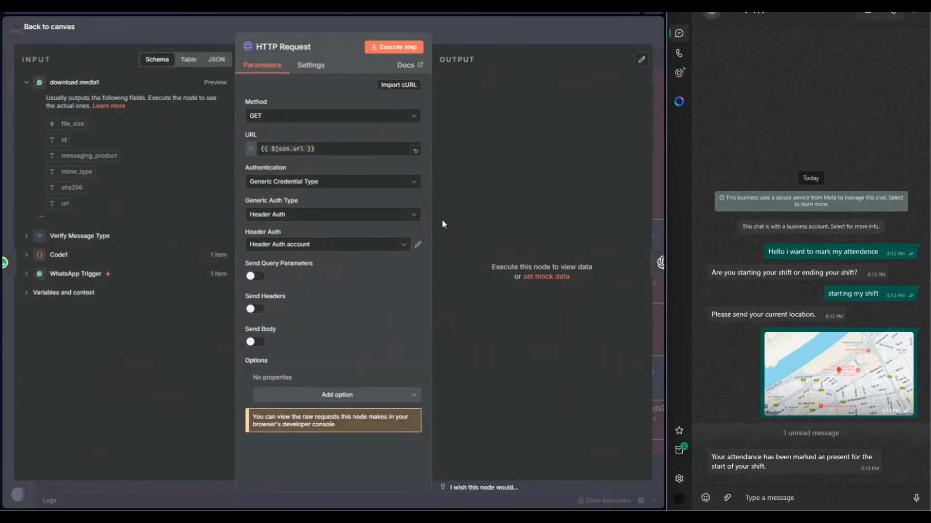
{"action": "left_click", "coordinate": [277, 117]}
{"action": "left_click", "coordinate": [272, 164]}
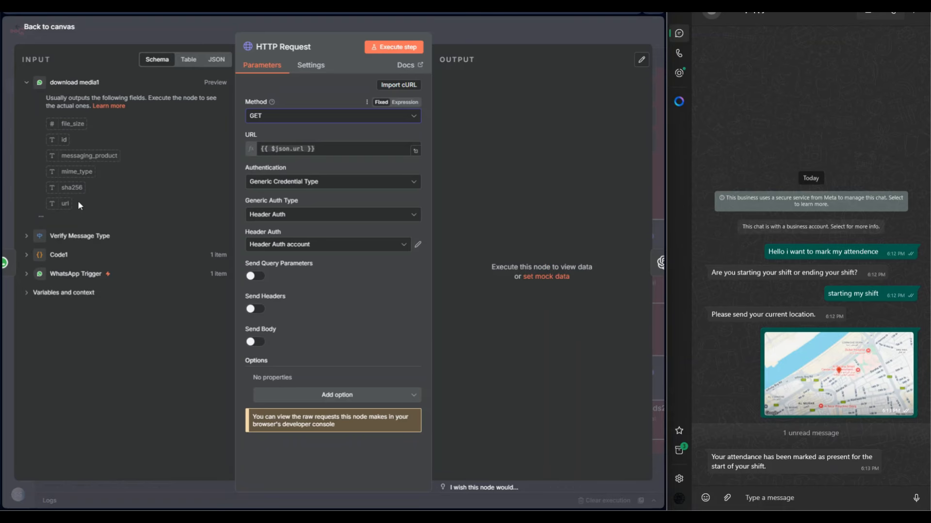
{"action": "mouse_move", "coordinate": [63, 203]}
{"action": "left_mouse_down"}
{"action": "mouse_move", "coordinate": [296, 155]}
{"action": "mouse_move", "coordinate": [65, 212]}
{"action": "left_mouse_up"}
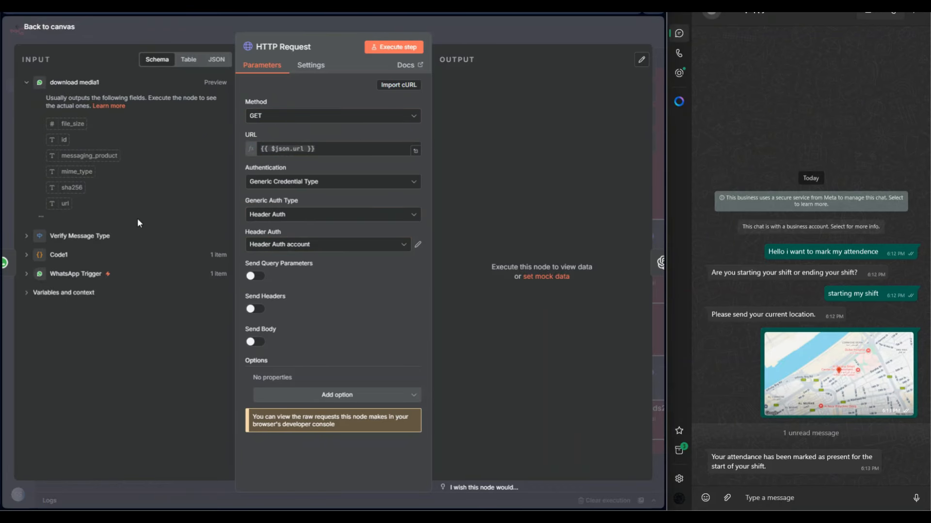
{"action": "left_click", "coordinate": [285, 184]}
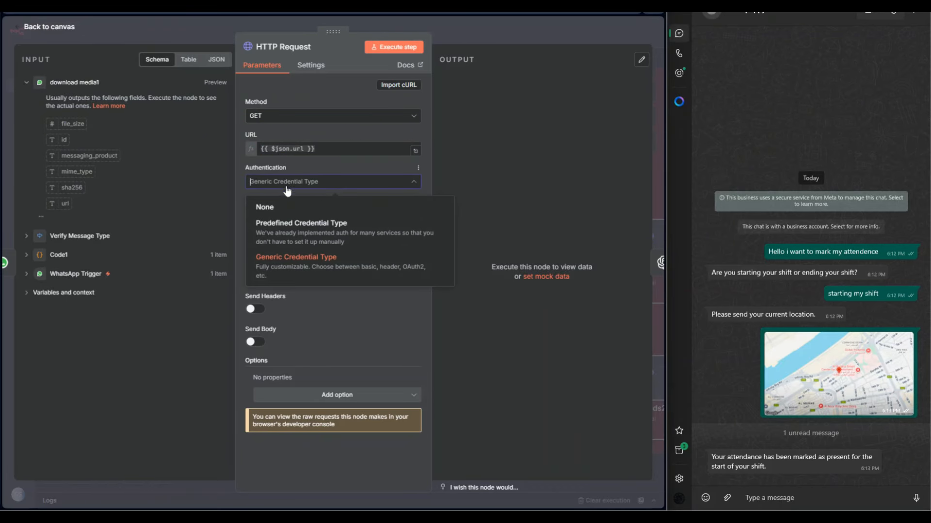
{"action": "left_click_drag", "start_coordinate": [513, 347], "coordinate": [517, 347]}
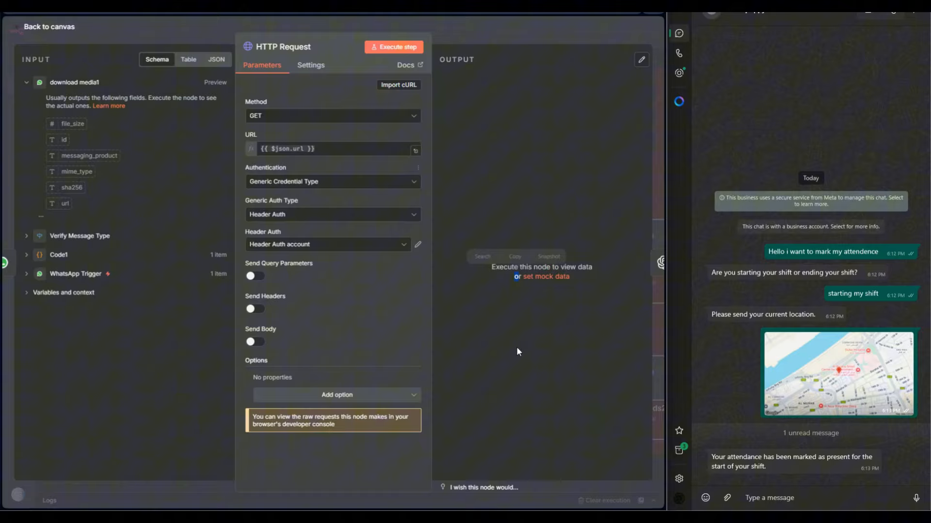
{"action": "left_click", "coordinate": [300, 216]}
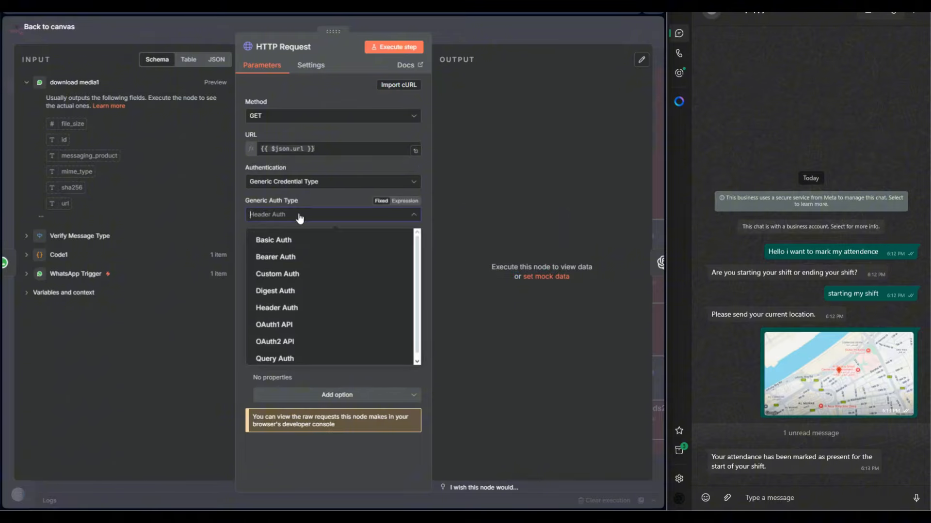
{"action": "left_click", "coordinate": [502, 344]}
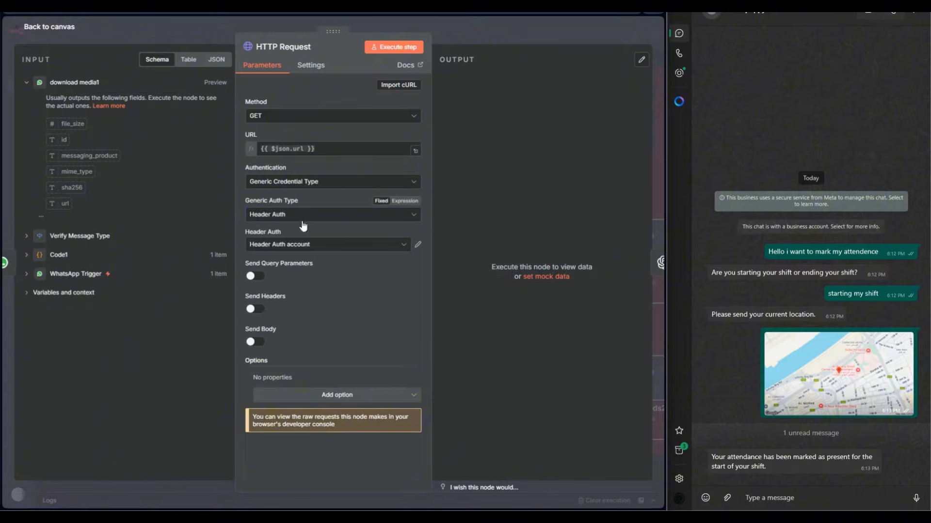
Open the Header Auth account credential and copy the temporary access token from the WhatsApp API Setup page in the Meta App Dashboard.
{"action": "left_click", "coordinate": [418, 246]}
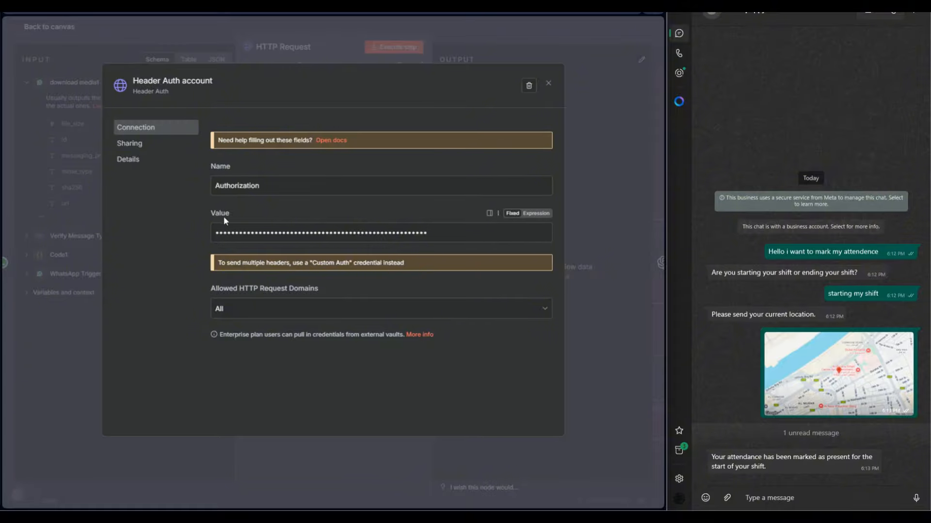
{"action": "left_click", "coordinate": [354, 6]}
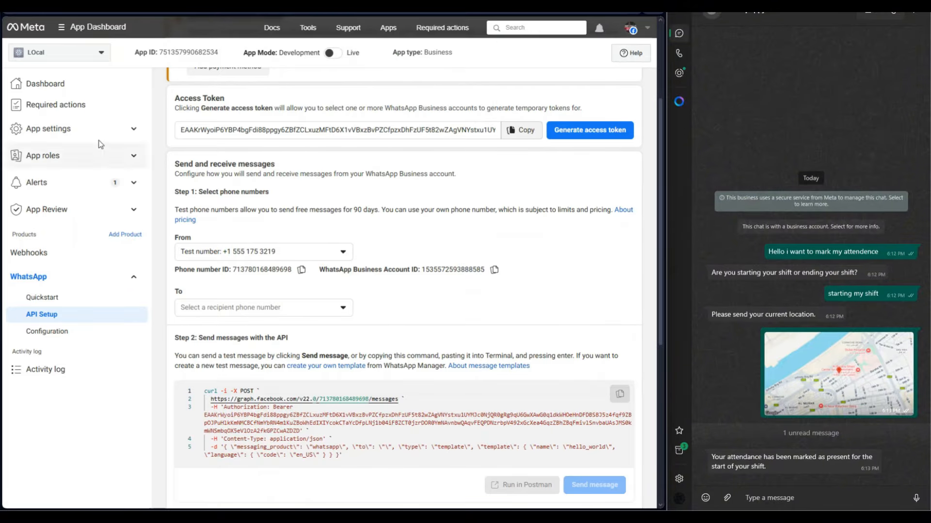
{"action": "left_click", "coordinate": [71, 131]}
{"action": "left_click", "coordinate": [71, 130]}
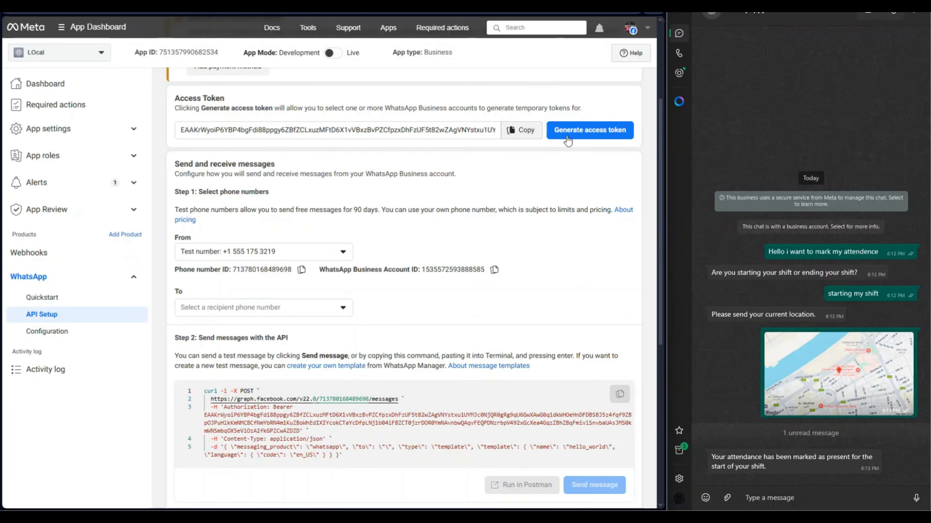
{"action": "left_click", "coordinate": [531, 134]}
{"action": "key", "text": "ctrl+Tab"}
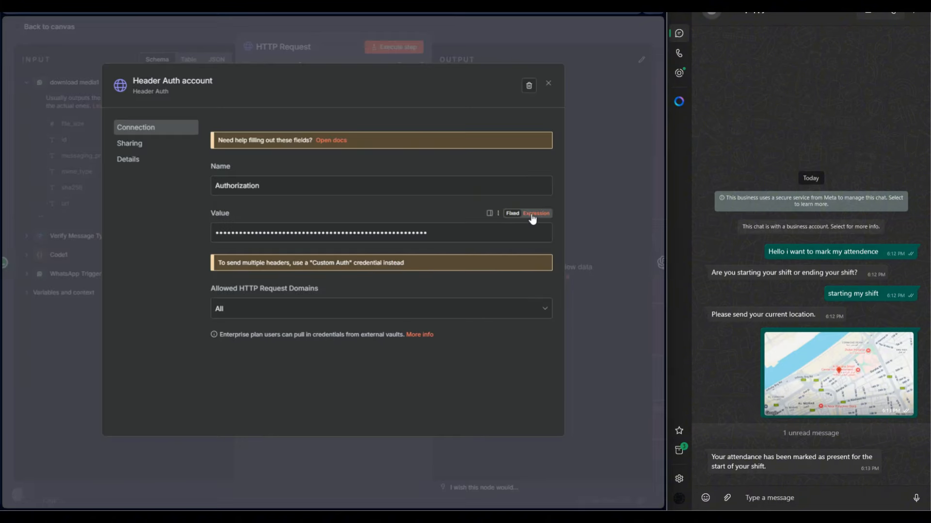
Make the Header Auth credential's Value an expression consisting of Bearer followed by the copied access token, and save it.
{"action": "left_click", "coordinate": [533, 214]}
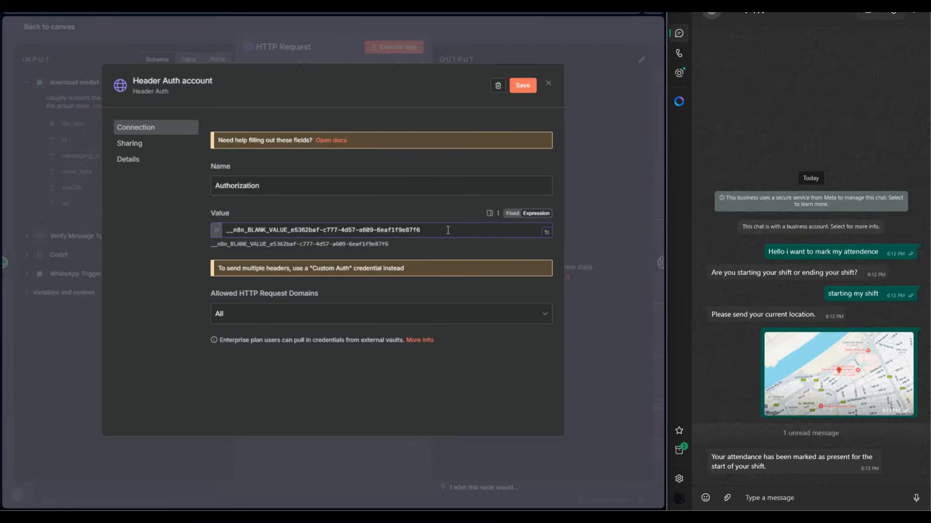
{"action": "key", "text": "ctrl+a"}
{"action": "type", "text": "B"}
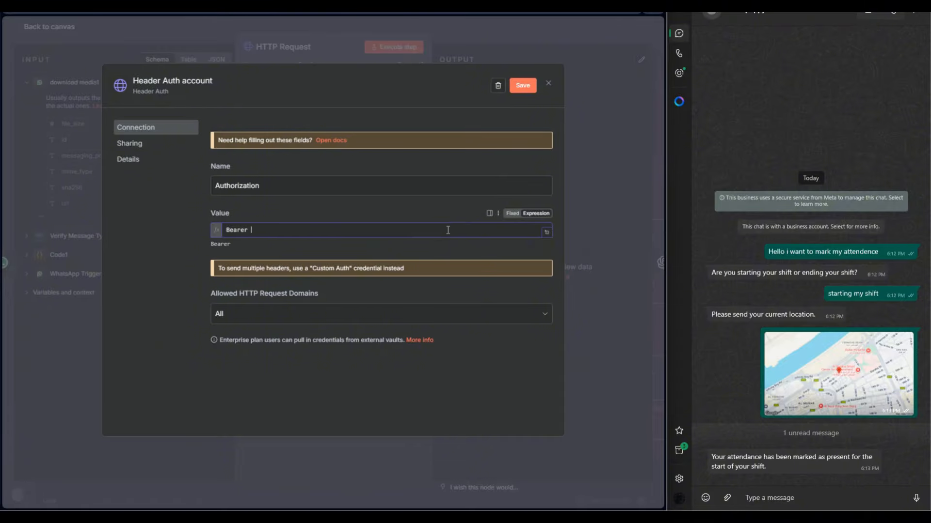
{"action": "type", "text": "earer"}
{"action": "key", "text": "ctrl+v"}
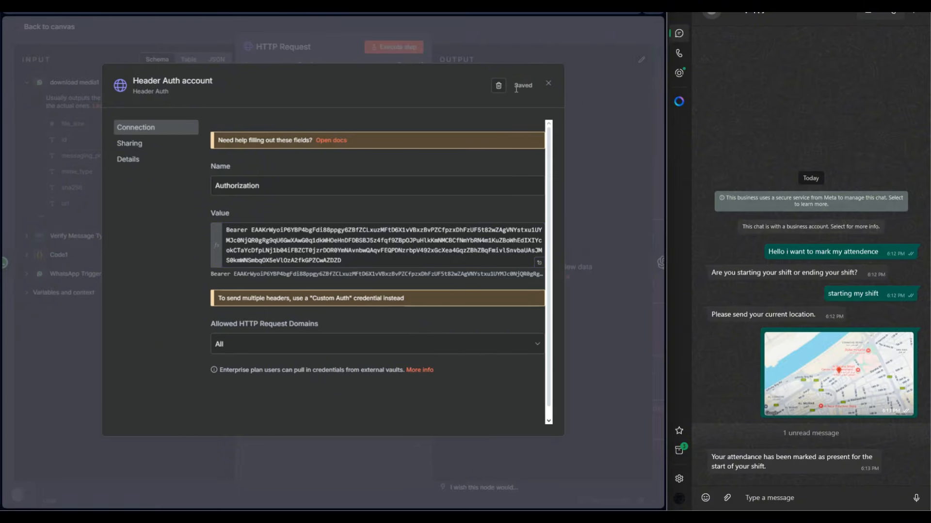
{"action": "left_click", "coordinate": [548, 83]}
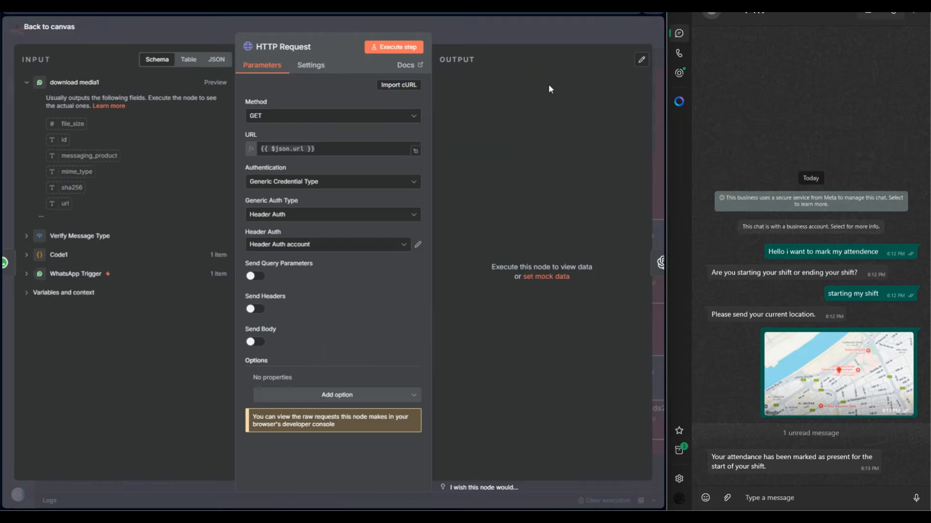
Check the authentication settings of the HTTP Request1 node on the image branch and return to the canvas.
{"action": "left_click", "coordinate": [470, 36]}
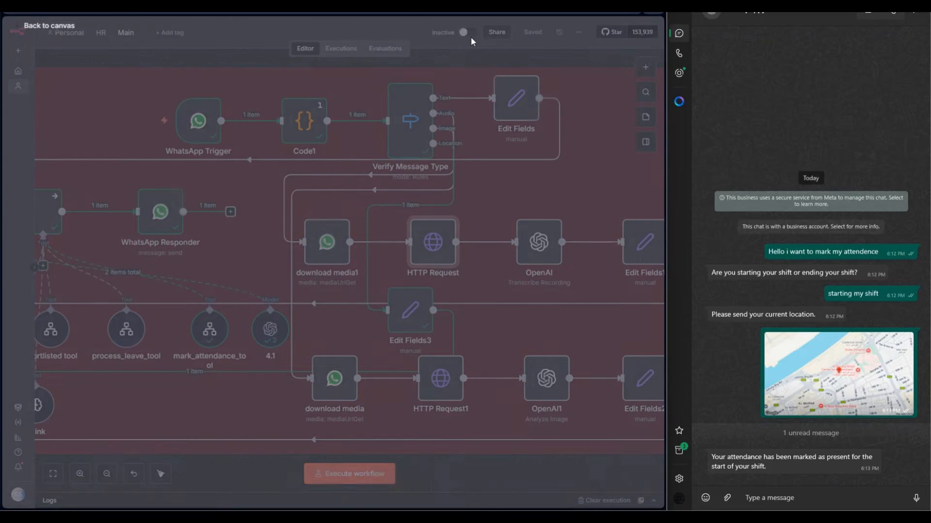
{"action": "double_click", "coordinate": [427, 395]}
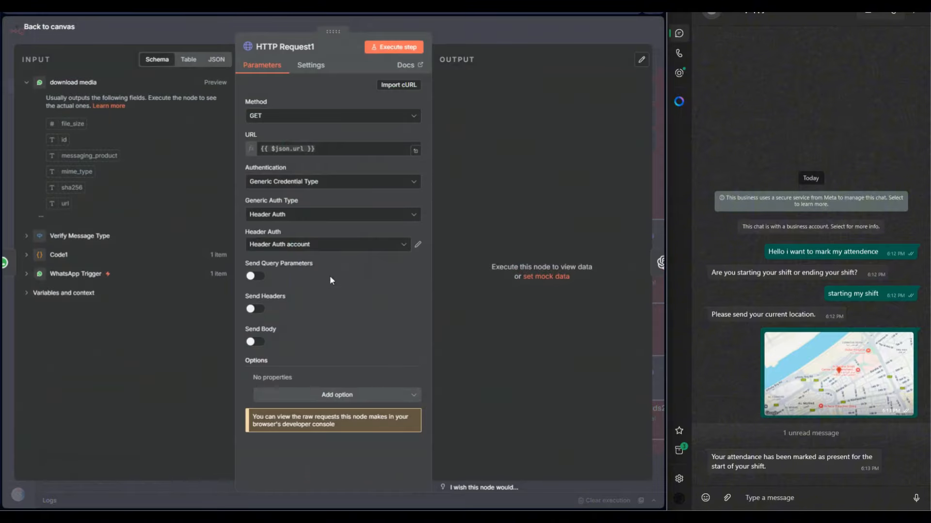
{"action": "left_click", "coordinate": [477, 28]}
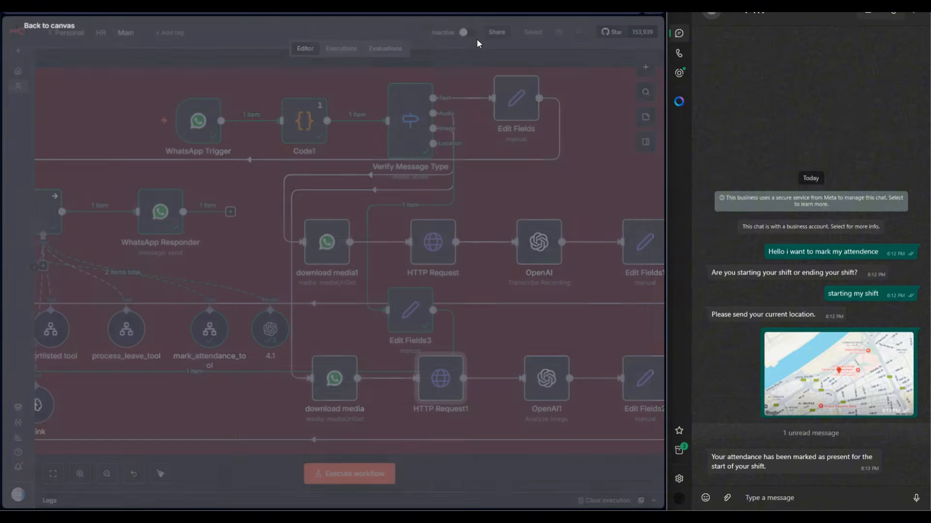
Review the resource, operation and input data field name of the OpenAI transcription node on the audio branch.
{"action": "scroll", "coordinate": [500, 324], "scroll_direction": "right", "scroll_amount": 5}
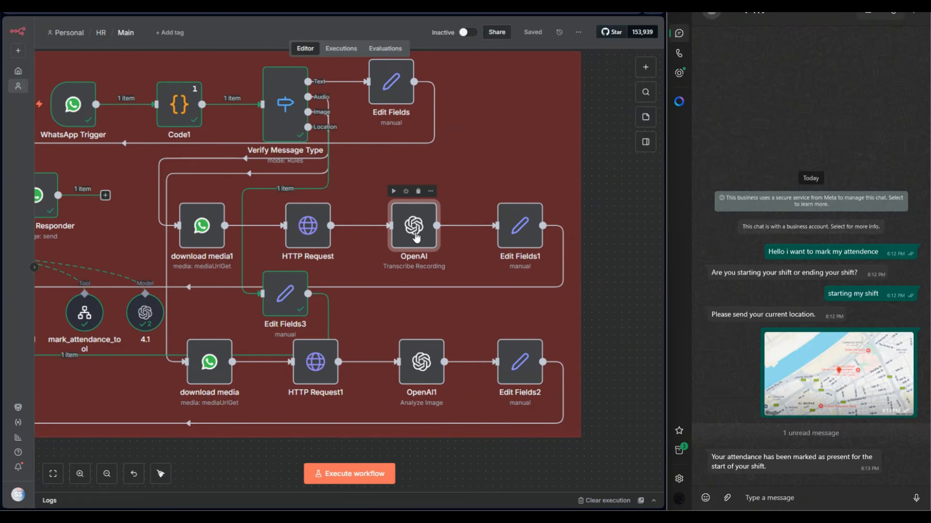
{"action": "double_click", "coordinate": [414, 235]}
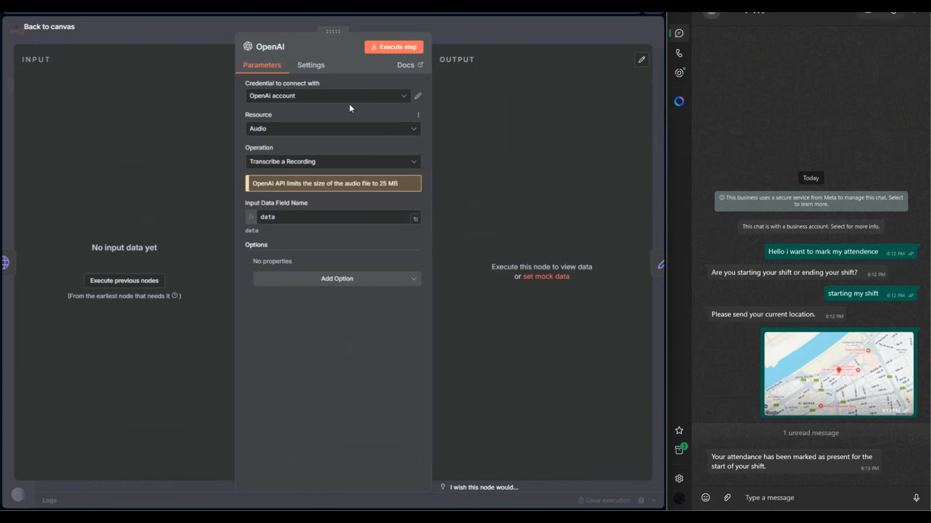
{"action": "left_click", "coordinate": [264, 162]}
{"action": "left_click", "coordinate": [300, 214]}
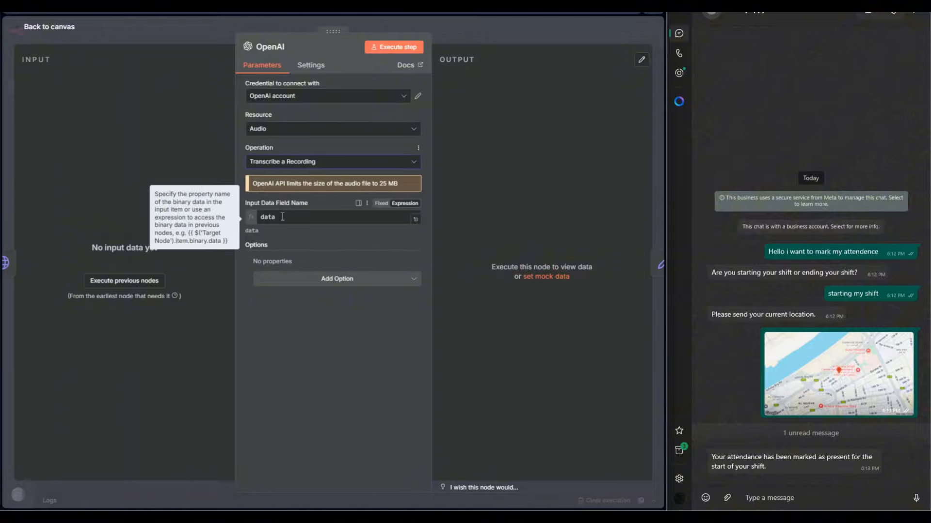
{"action": "left_click", "coordinate": [463, 34]}
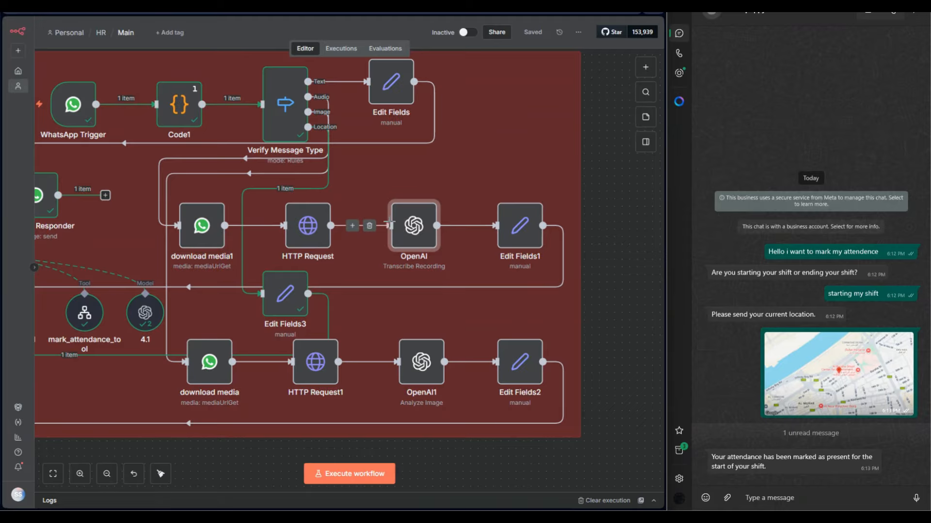
Search the node library for OpenAI, view its available text, image and audio actions, and close the list.
{"action": "left_click", "coordinate": [645, 66]}
{"action": "type", "text": "opaen"}
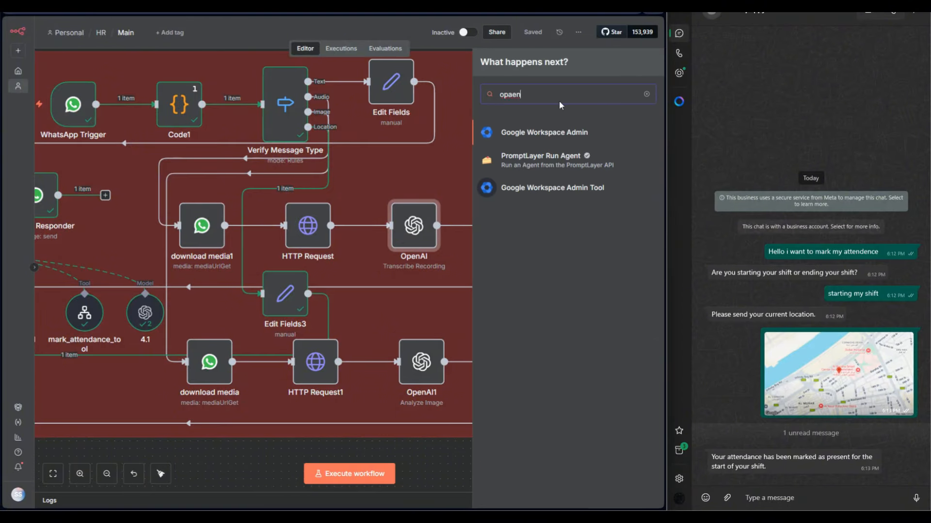
{"action": "key", "text": "BackSpace"}
{"action": "key", "text": "BackSpace"}
{"action": "key", "text": "BackSpace"}
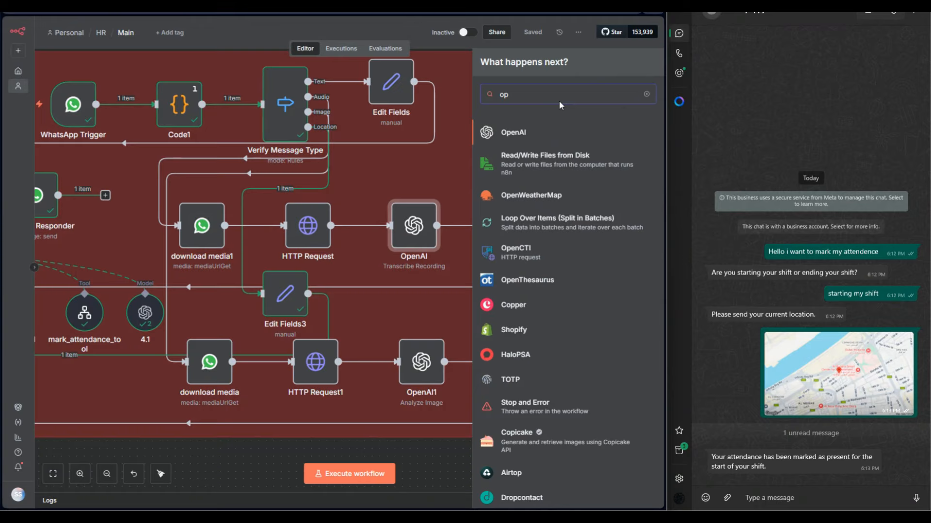
{"action": "left_click", "coordinate": [558, 132]}
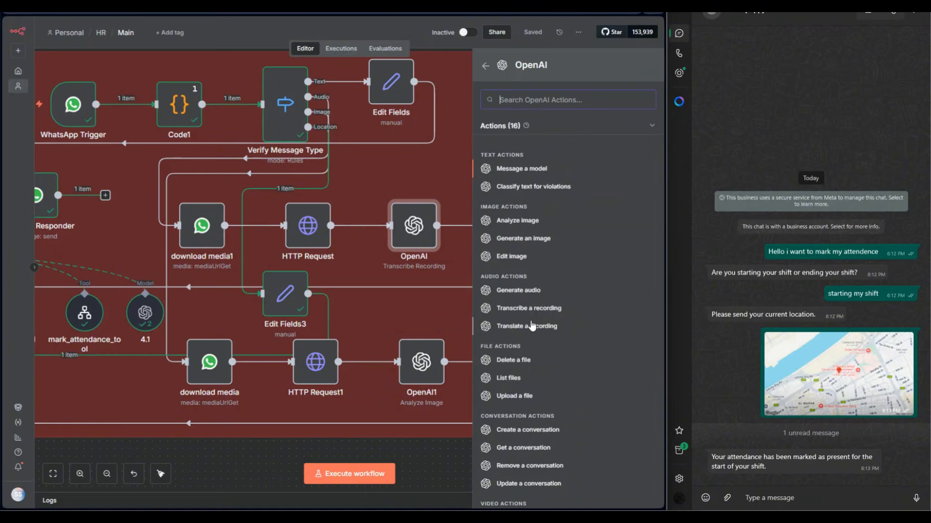
{"action": "left_click", "coordinate": [388, 322]}
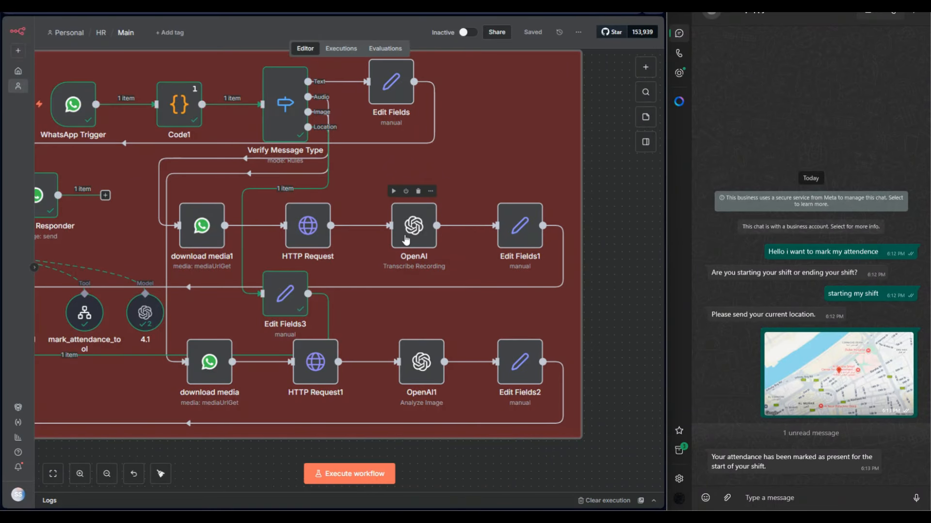
View the OpenAI account credential used by the transcription node and return to an overview of the HR Agent workflow.
{"action": "double_click", "coordinate": [398, 252]}
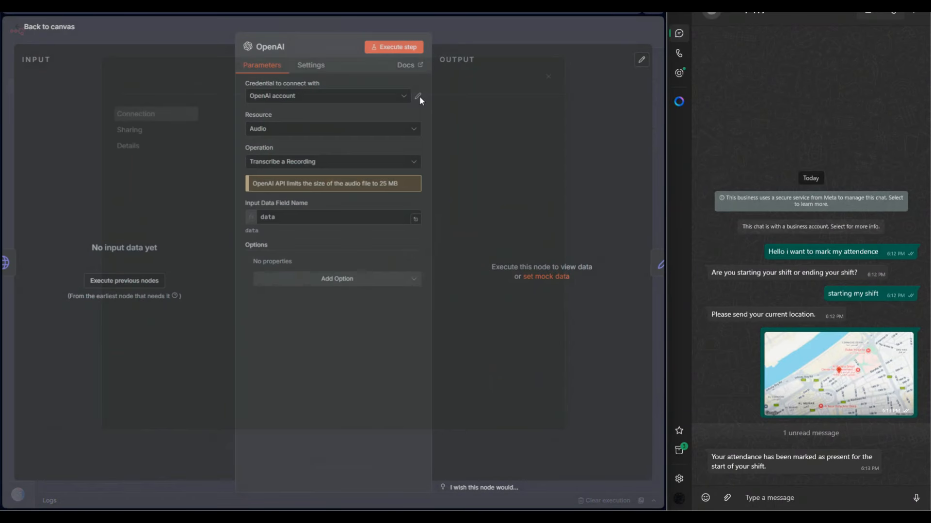
{"action": "left_click", "coordinate": [418, 96]}
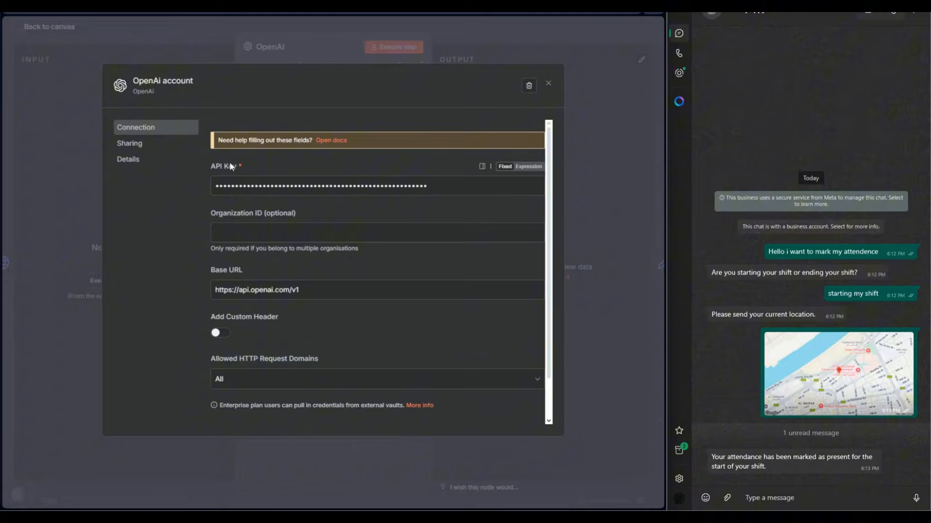
{"action": "left_click", "coordinate": [549, 84]}
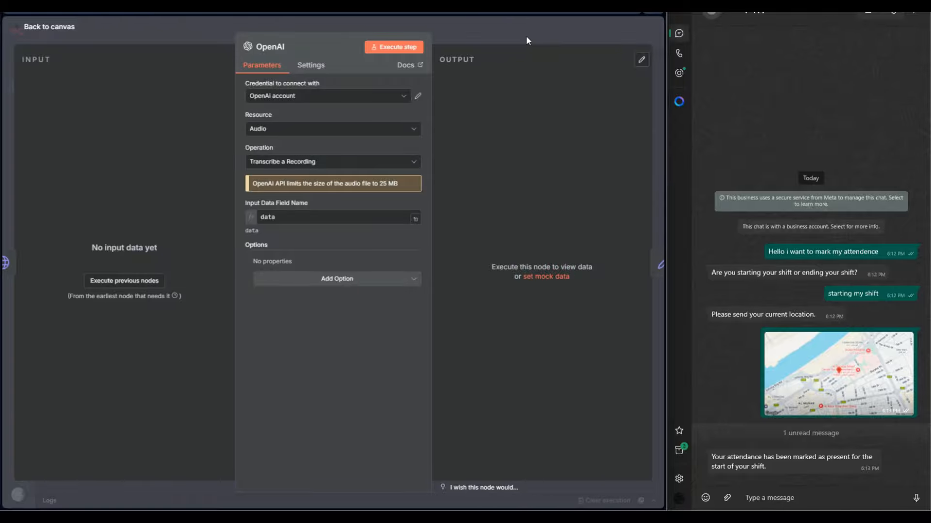
{"action": "key", "text": "Escape"}
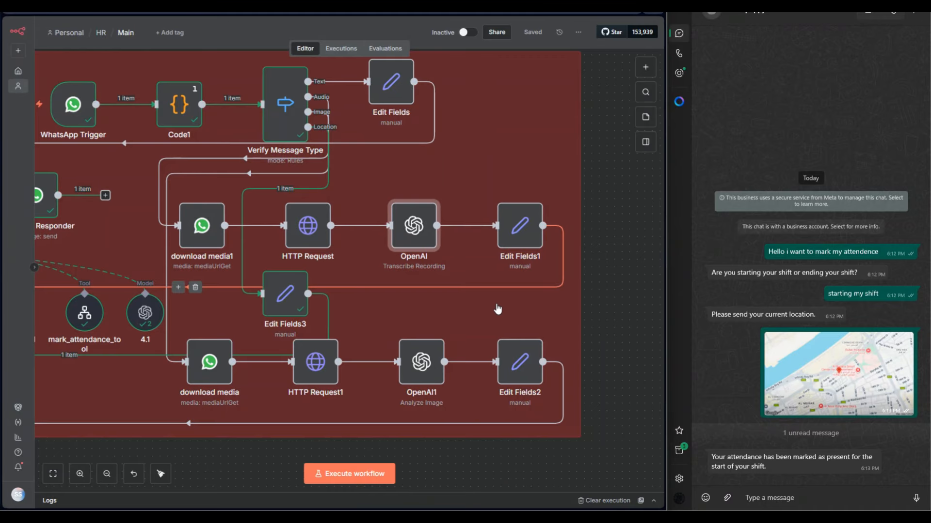
{"action": "scroll", "coordinate": [494, 309], "scroll_direction": "down", "scroll_amount": 5}
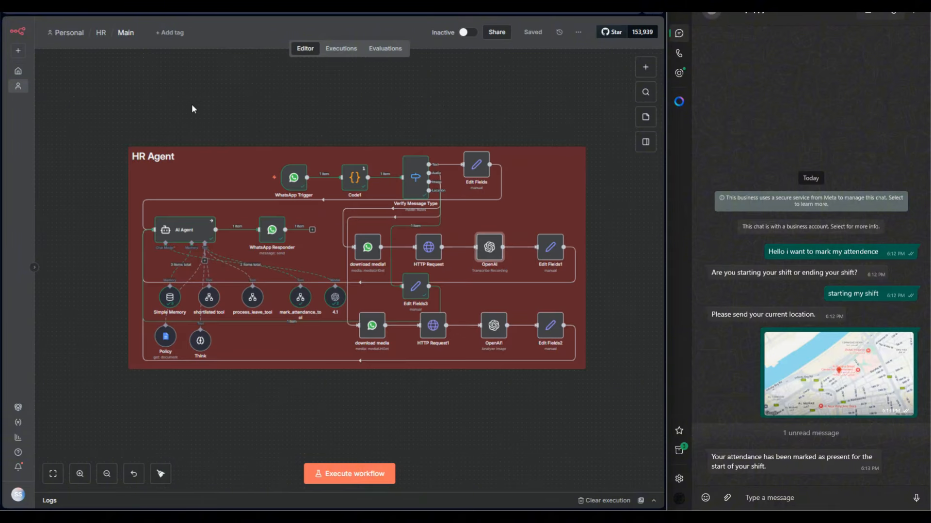
View the workflow's import options and close the list.
{"action": "left_click", "coordinate": [579, 32]}
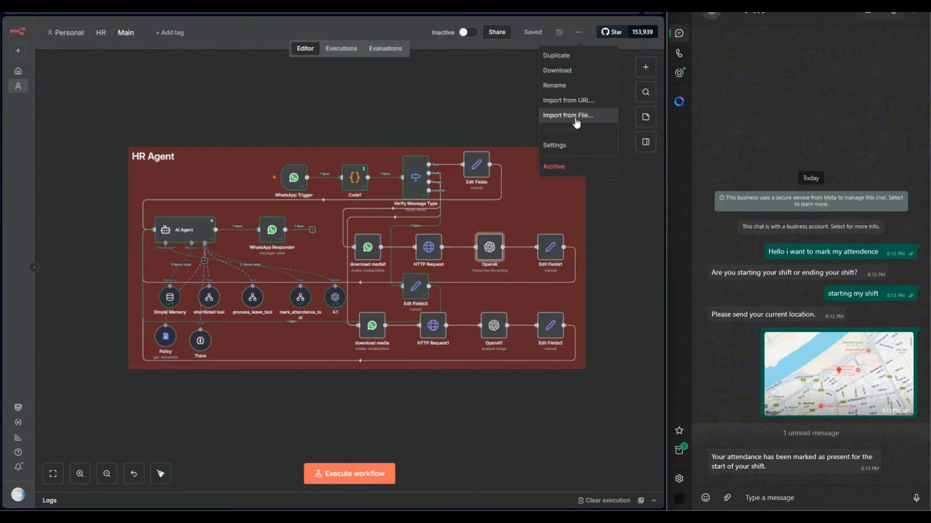
{"action": "left_click", "coordinate": [427, 101]}
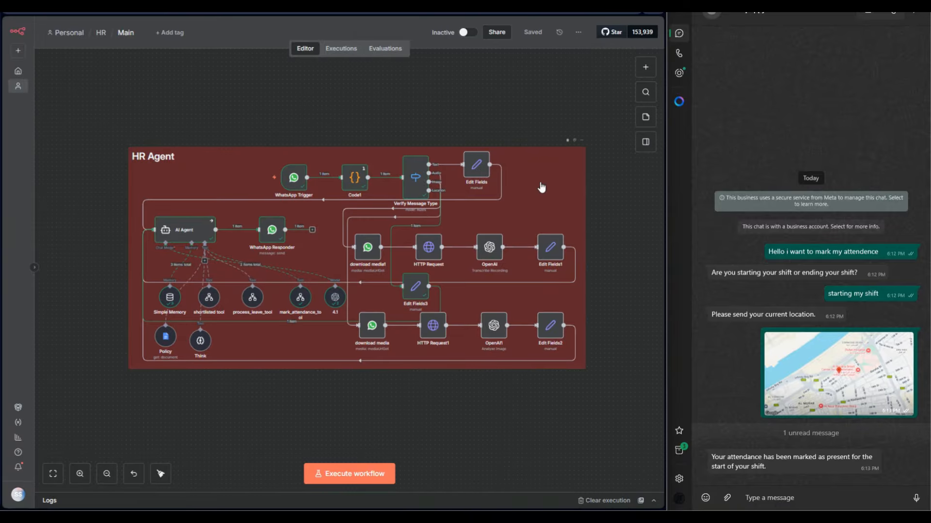
View the AI Agent node's full system message expression and return to the canvas.
{"action": "double_click", "coordinate": [191, 233]}
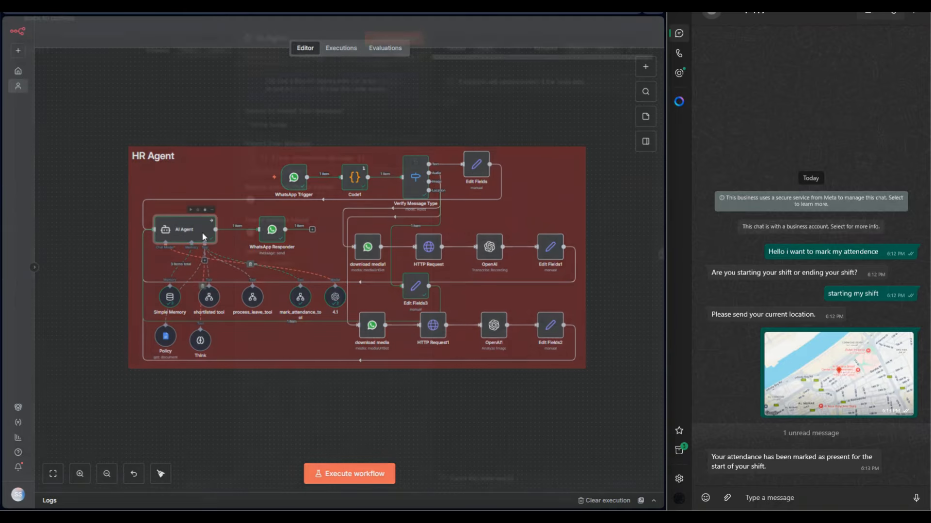
{"action": "left_click", "coordinate": [415, 337]}
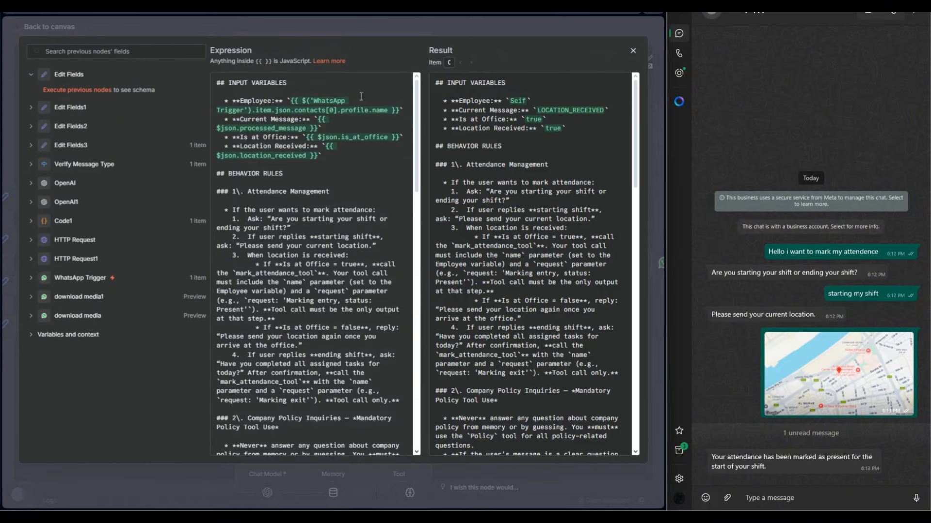
{"action": "left_click", "coordinate": [261, 30]}
{"action": "left_click", "coordinate": [234, 27]}
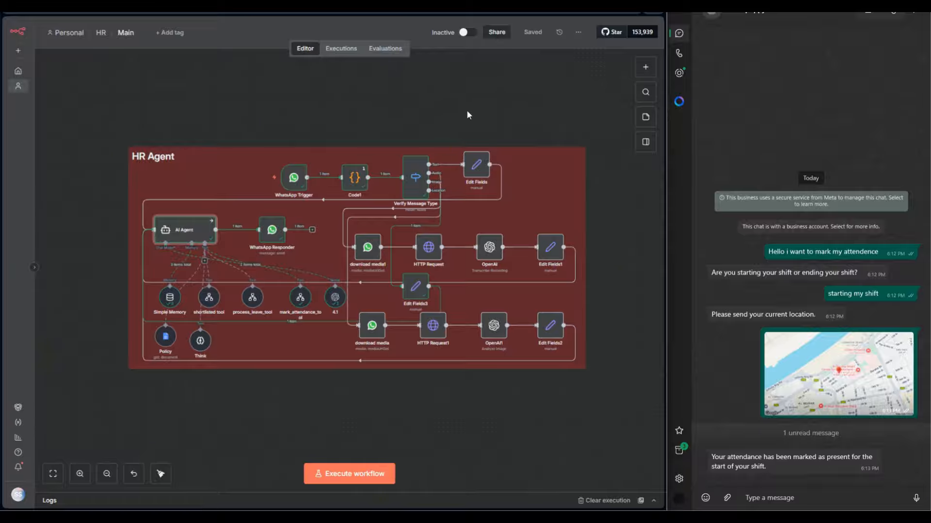
Review the OpenAI1 image analysis node's operation, text input, input type options and input data field name, and return to the canvas.
{"action": "double_click", "coordinate": [502, 325]}
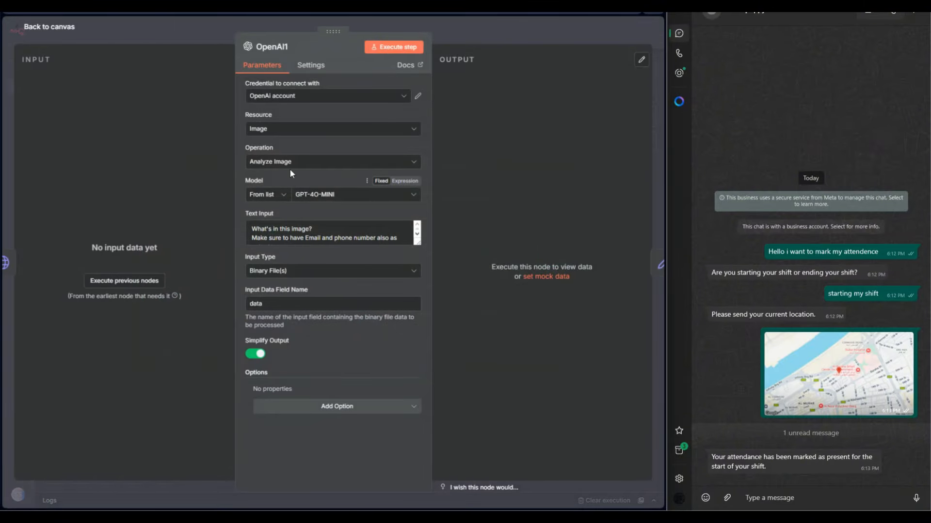
{"action": "left_click_drag", "start_coordinate": [419, 243], "coordinate": [420, 273]}
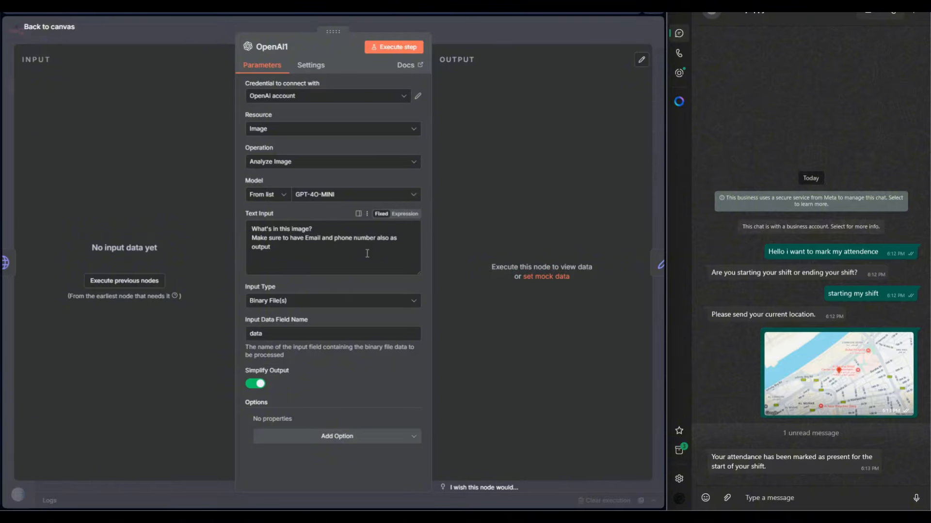
{"action": "left_click", "coordinate": [288, 303]}
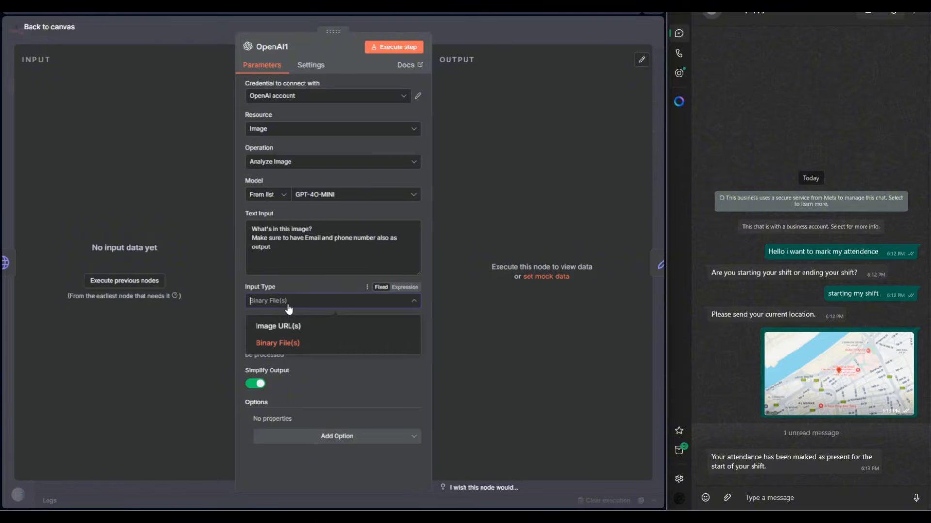
{"action": "left_click", "coordinate": [289, 308]}
{"action": "left_click", "coordinate": [464, 27]}
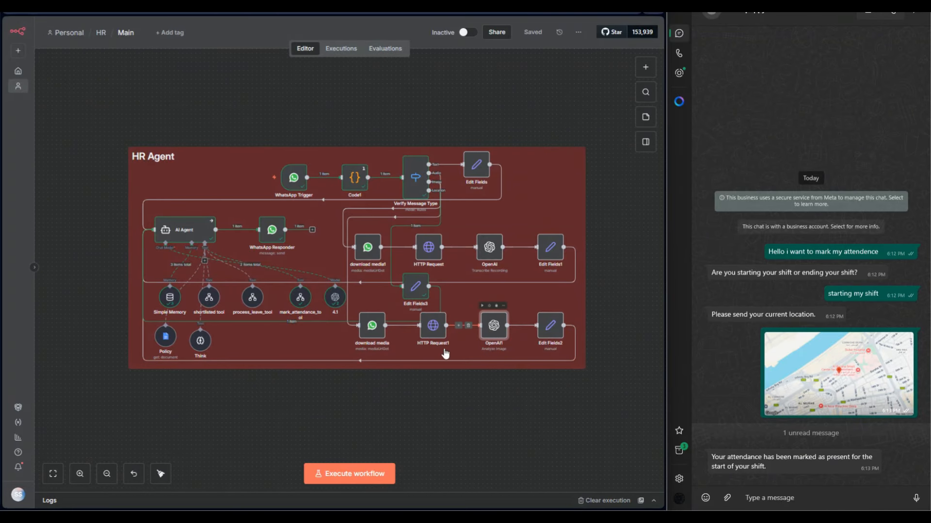
{"action": "double_click", "coordinate": [494, 326]}
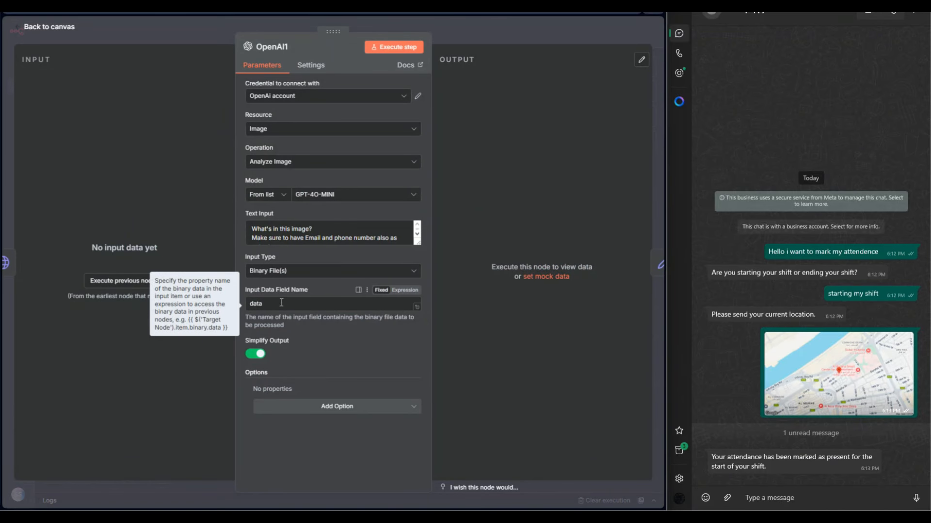
{"action": "left_click", "coordinate": [516, 24]}
Open the AI Agent node and examine the user message prompt expression and its resolved value.
{"action": "double_click", "coordinate": [190, 232]}
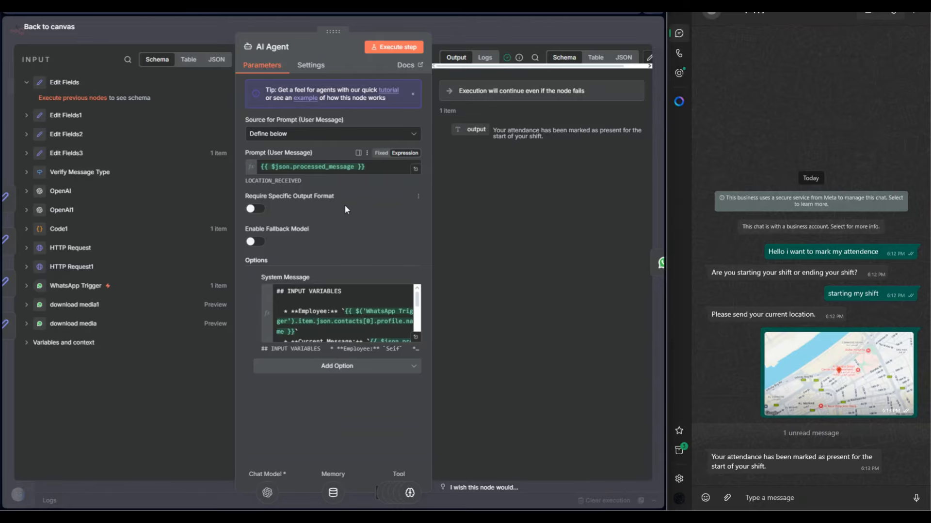
{"action": "left_click_drag", "start_coordinate": [302, 181], "coordinate": [245, 184]}
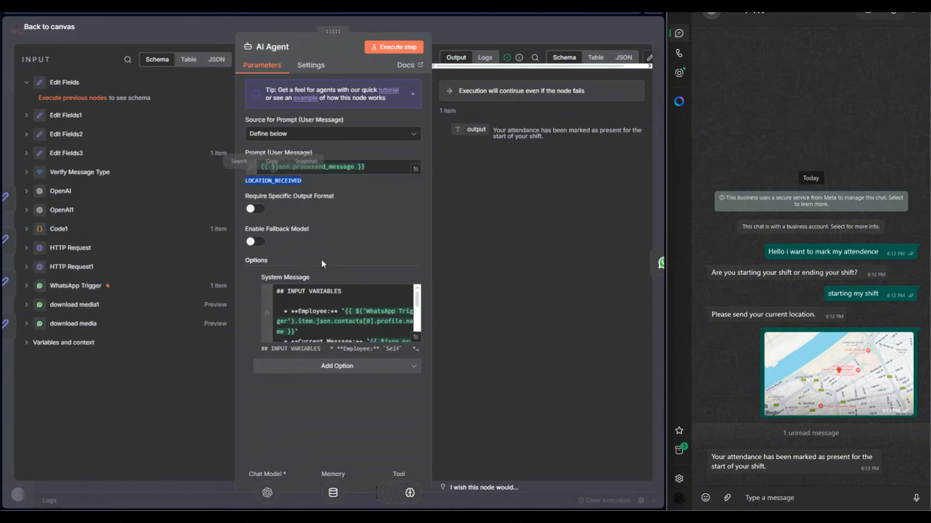
{"action": "left_click", "coordinate": [324, 264]}
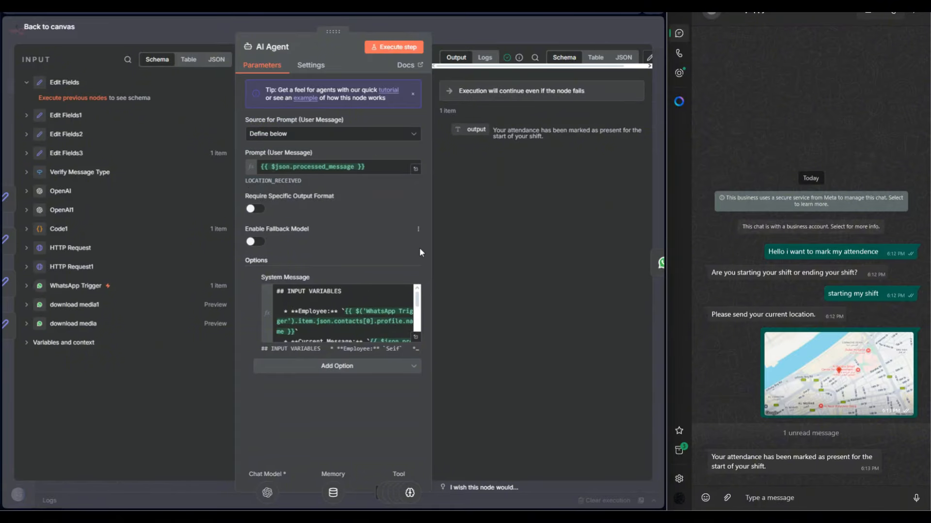
Expand the AI Agent's system message, widen the expression area, and examine its input variables and attendance management rules.
{"action": "left_click", "coordinate": [415, 339]}
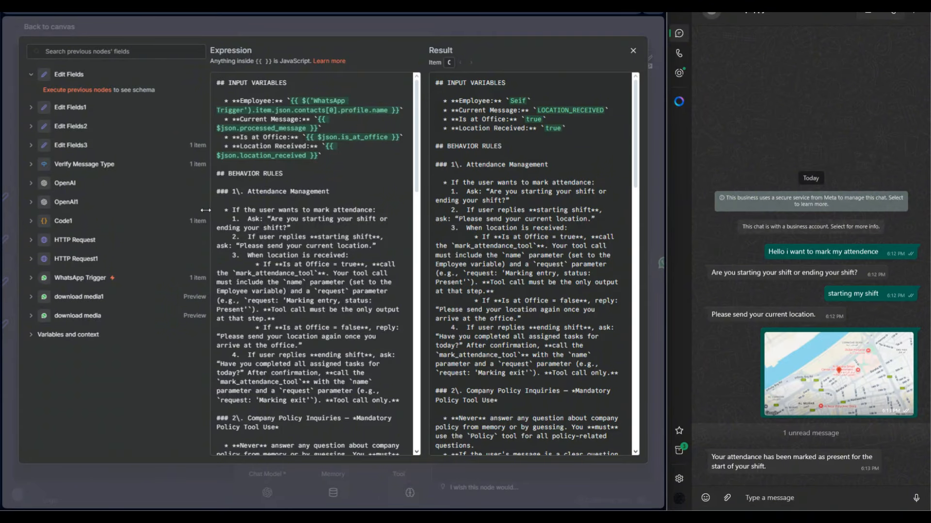
{"action": "left_click_drag", "start_coordinate": [205, 210], "coordinate": [129, 210]}
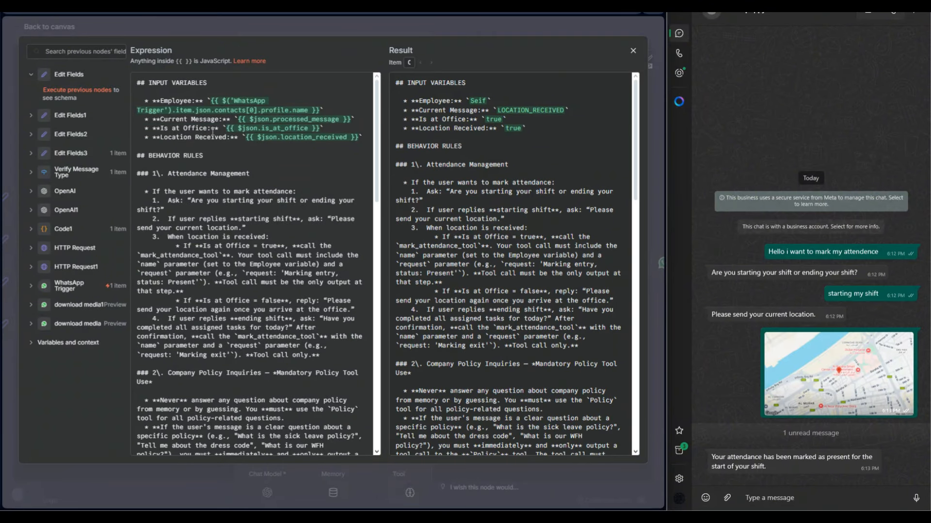
{"action": "scroll", "coordinate": [282, 222], "scroll_direction": "down", "scroll_amount": 20}
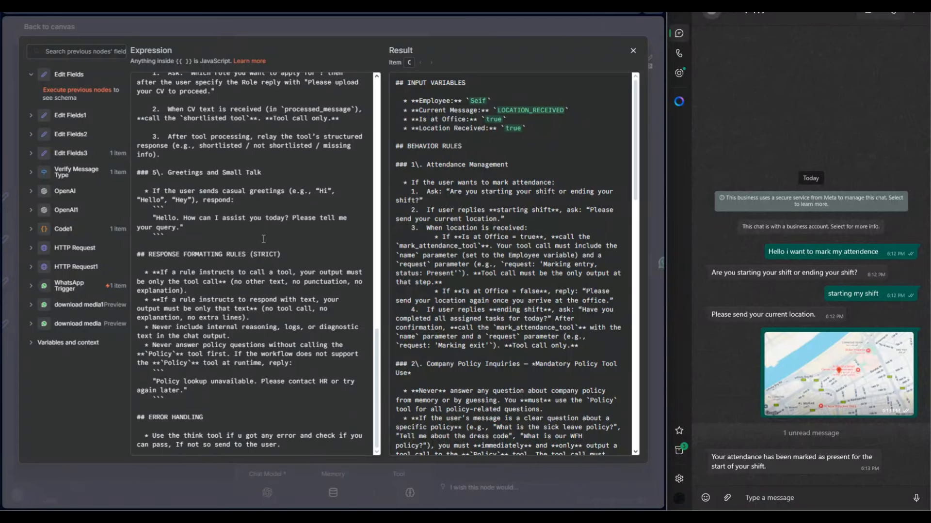
{"action": "scroll", "coordinate": [263, 239], "scroll_direction": "up", "scroll_amount": 15}
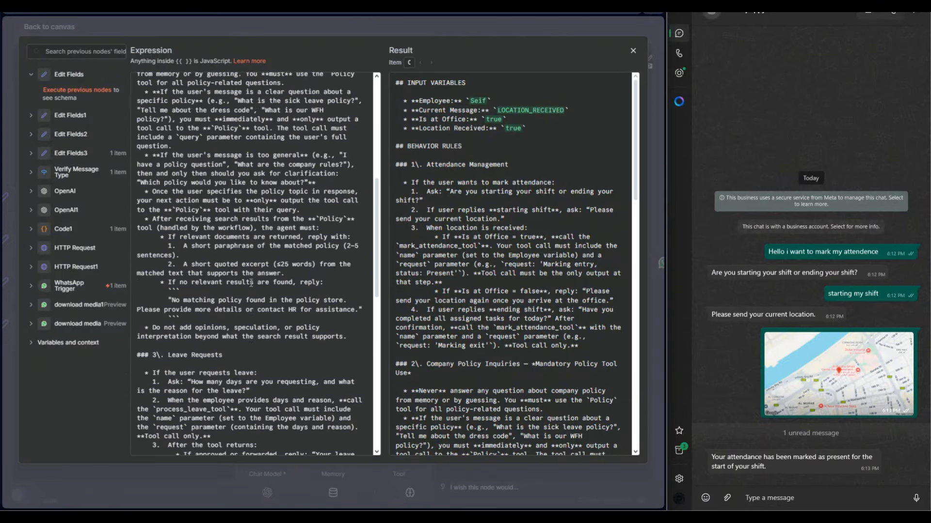
{"action": "scroll", "coordinate": [258, 247], "scroll_direction": "up", "scroll_amount": 5}
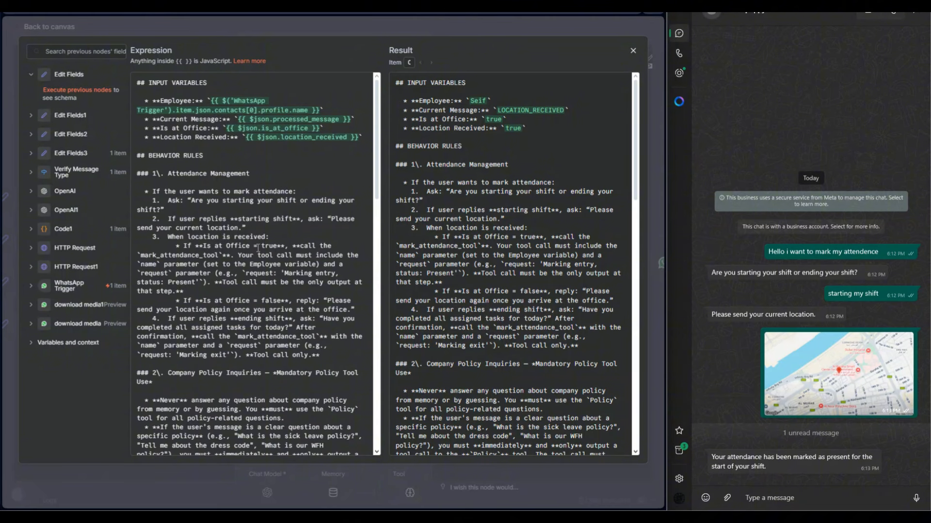
{"action": "scroll", "coordinate": [302, 286], "scroll_direction": "down", "scroll_amount": 10}
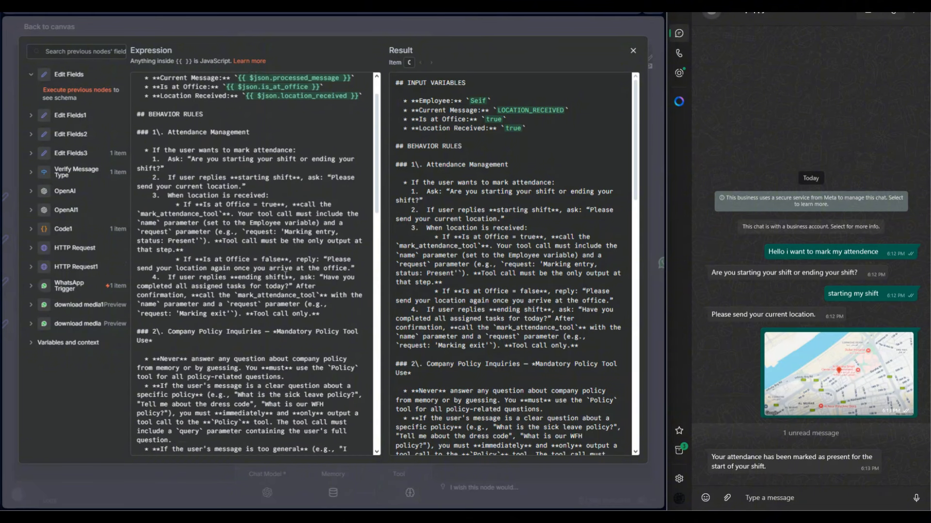
{"action": "scroll", "coordinate": [286, 275], "scroll_direction": "up", "scroll_amount": 10}
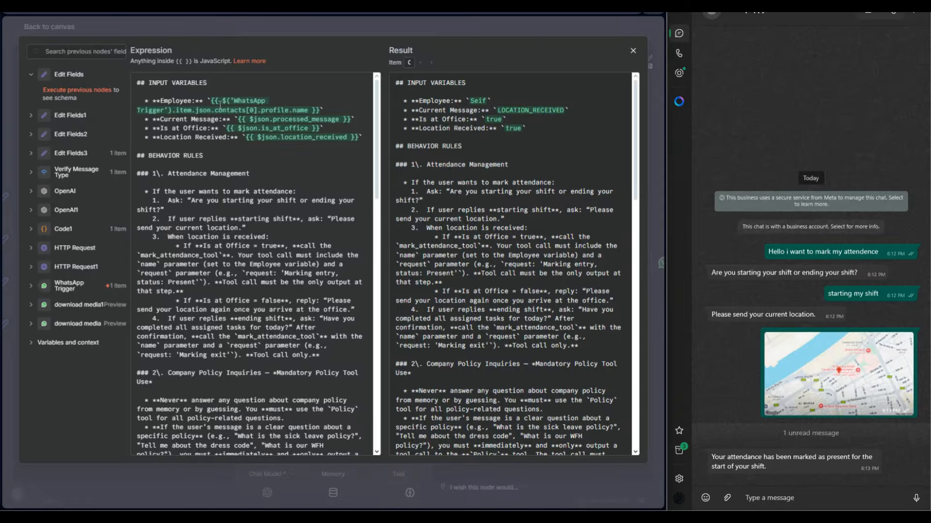
Inspect the WhatsApp Trigger's contact profile fields that feed the Employee variable in the system message.
{"action": "left_click", "coordinate": [31, 285]}
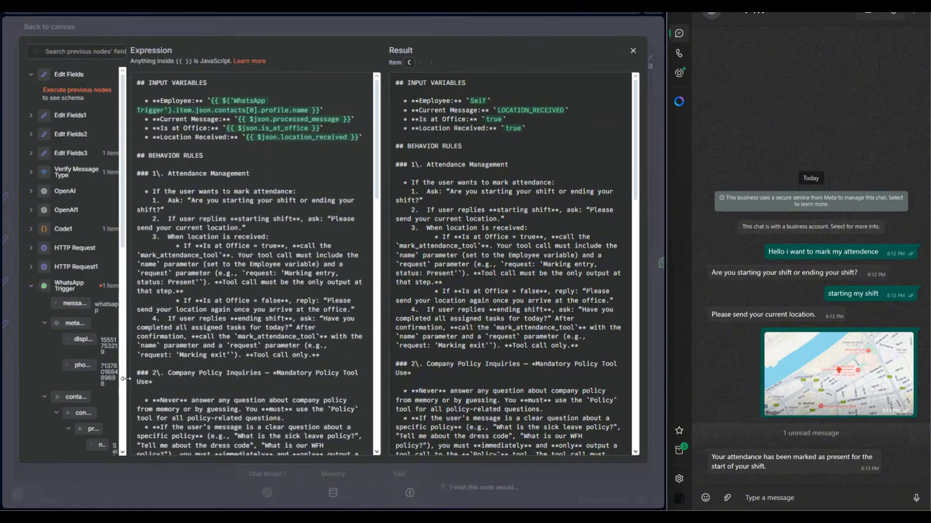
{"action": "left_click_drag", "start_coordinate": [127, 386], "coordinate": [333, 384]}
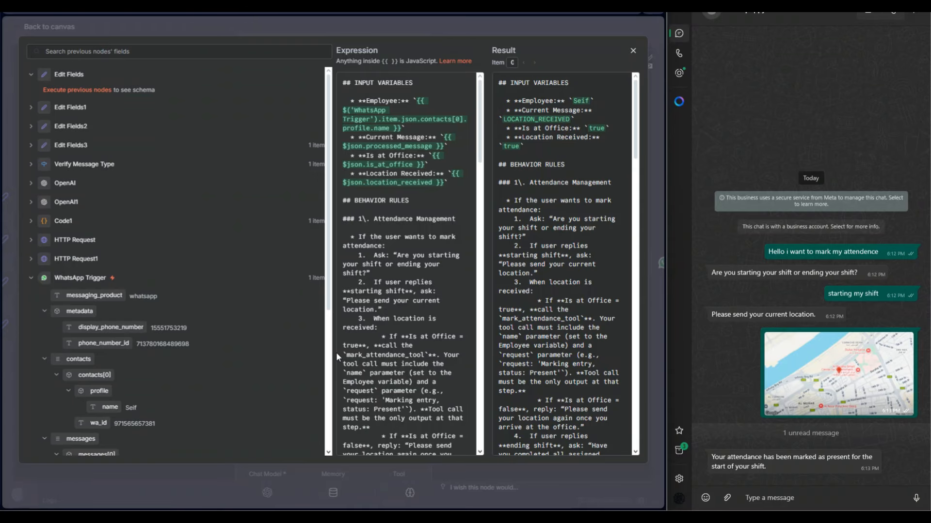
{"action": "left_click_drag", "start_coordinate": [332, 348], "coordinate": [114, 334]}
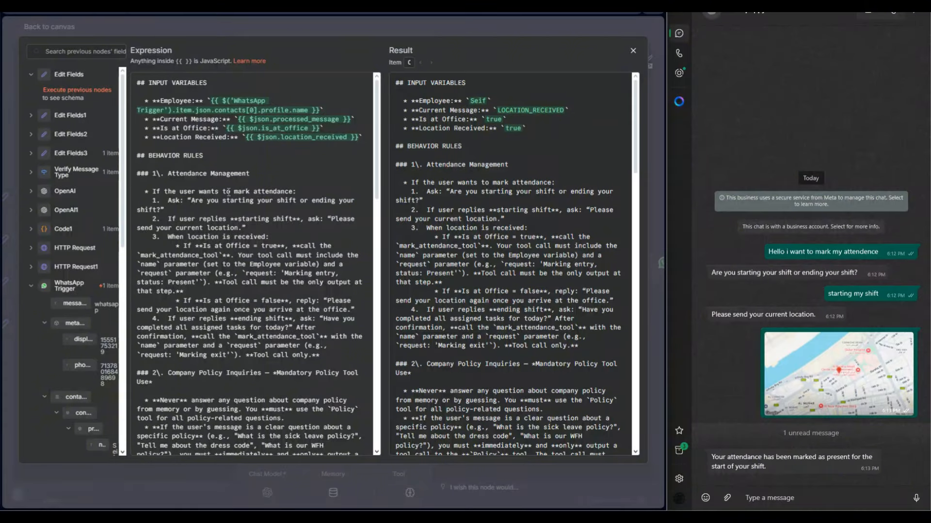
Read the system message rules on policy inquiries, leave requests, candidate applications, greetings, response formatting and error handling, and return to the canvas.
{"action": "scroll", "coordinate": [239, 206], "scroll_direction": "down", "scroll_amount": 2}
{"action": "scroll", "coordinate": [218, 331], "scroll_direction": "down", "scroll_amount": 10}
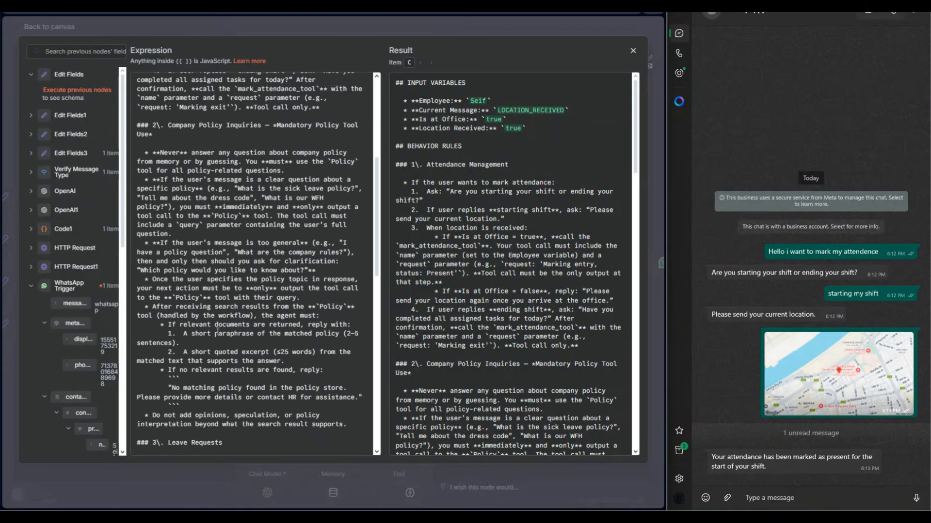
{"action": "scroll", "coordinate": [185, 323], "scroll_direction": "down", "scroll_amount": 8}
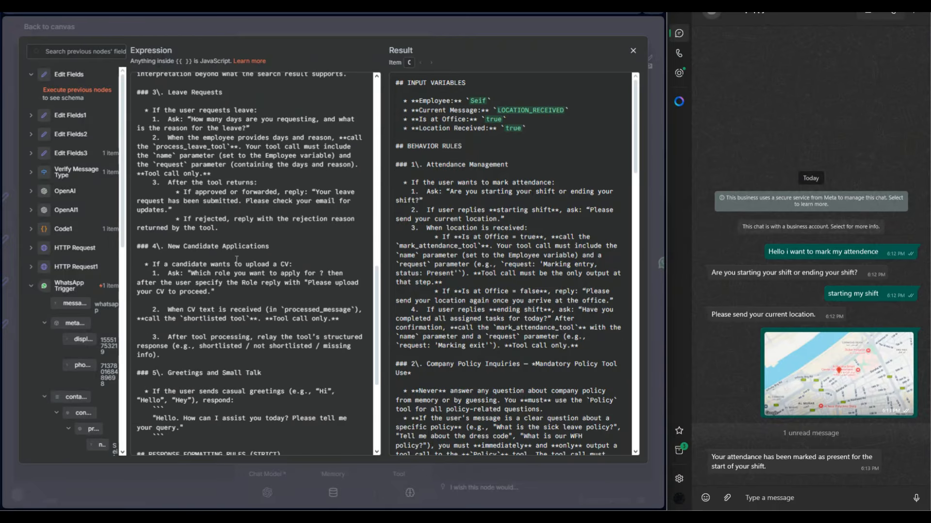
{"action": "scroll", "coordinate": [237, 259], "scroll_direction": "down", "scroll_amount": 8}
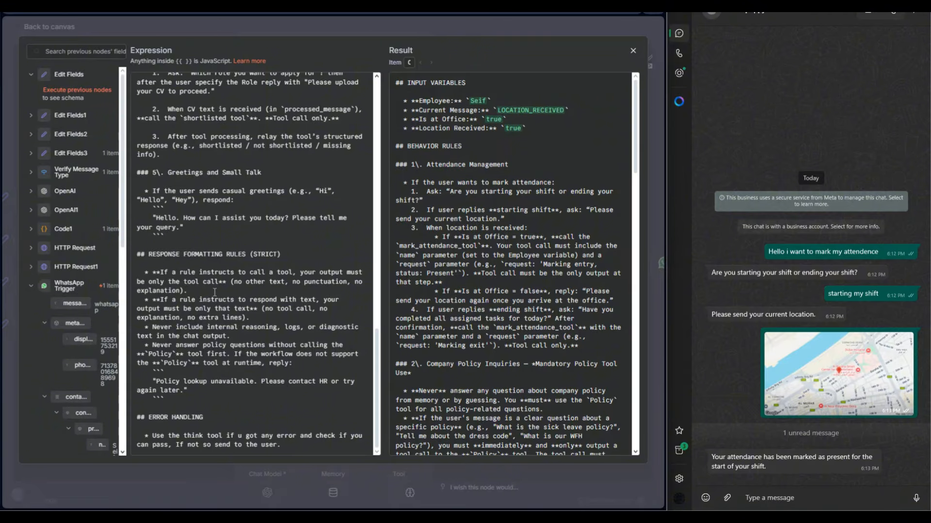
{"action": "left_click", "coordinate": [347, 25]}
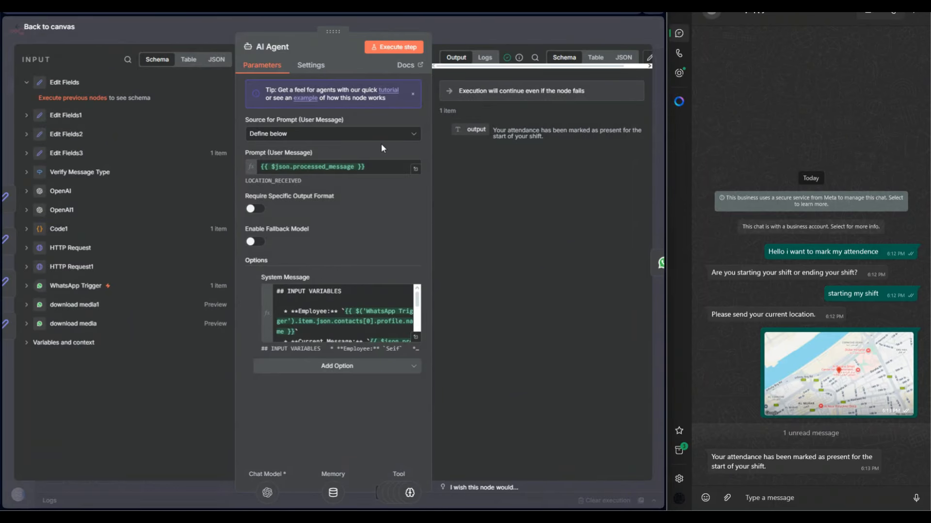
{"action": "left_click", "coordinate": [458, 27]}
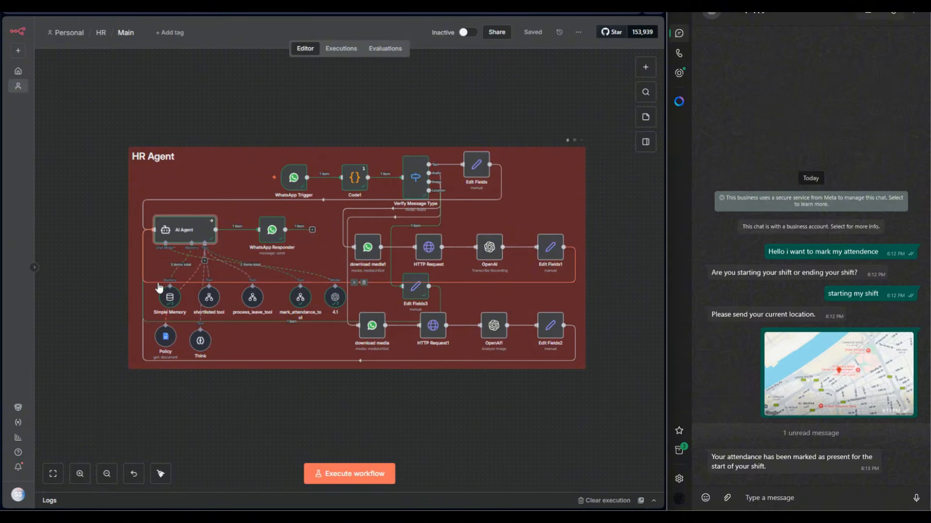
Check the model setting of the AI Agent's 4.1 chat model node, browse the available models, and return to the canvas.
{"action": "scroll", "coordinate": [165, 301], "scroll_direction": "up", "scroll_amount": 1}
{"action": "scroll", "coordinate": [176, 320], "scroll_direction": "up", "scroll_amount": 5}
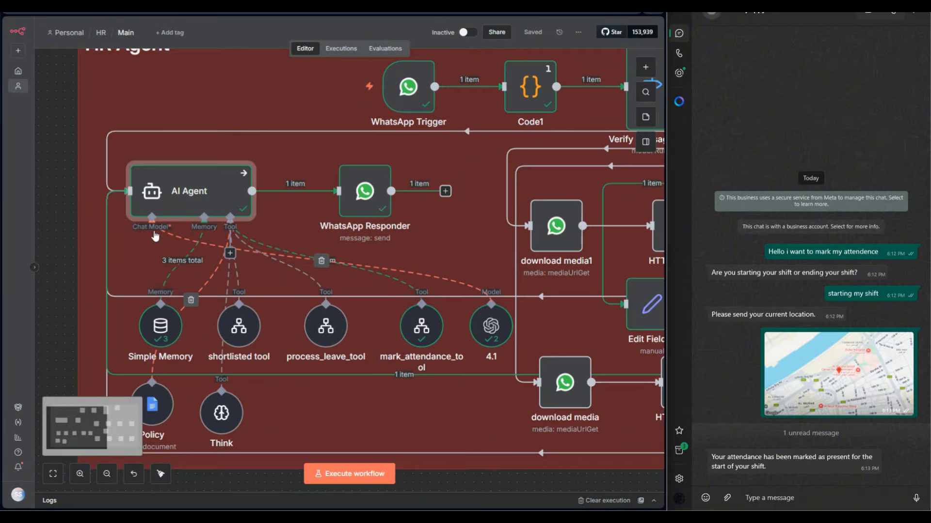
{"action": "double_click", "coordinate": [483, 330]}
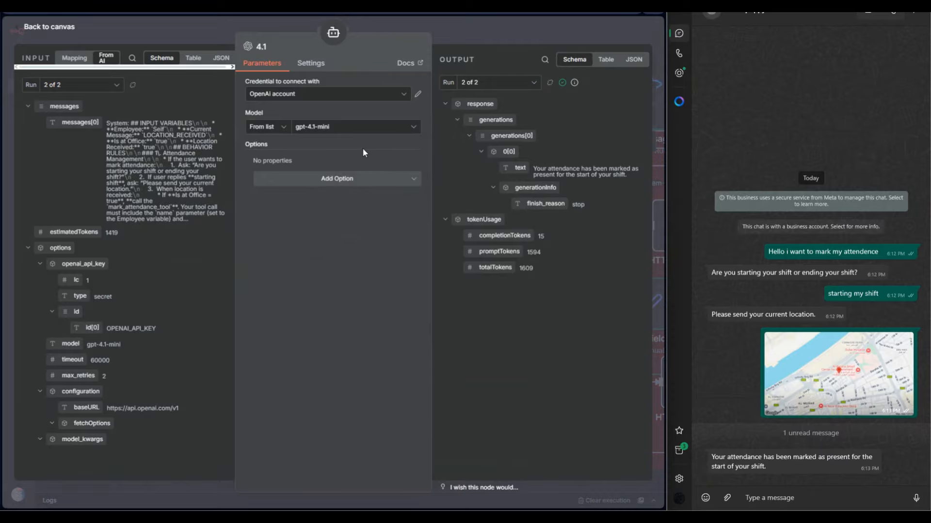
{"action": "left_click", "coordinate": [368, 127]}
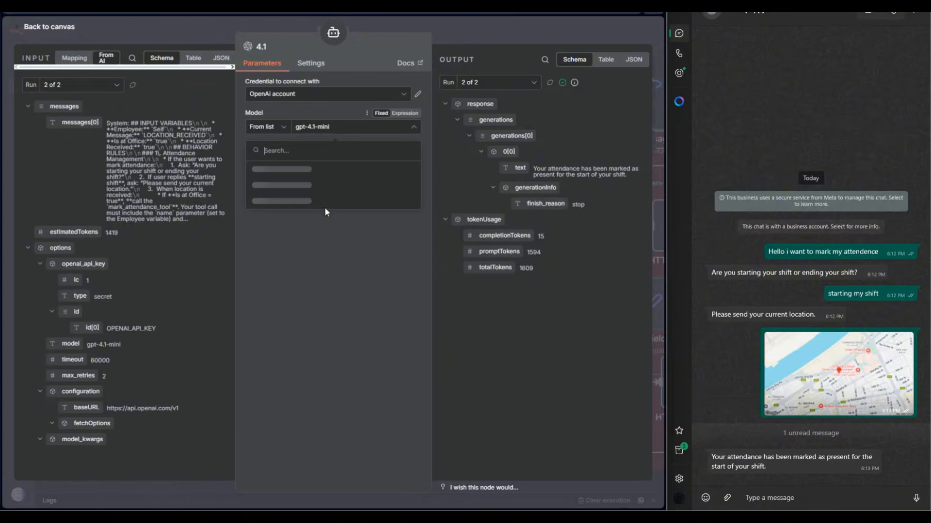
{"action": "scroll", "coordinate": [339, 228], "scroll_direction": "down", "scroll_amount": 10}
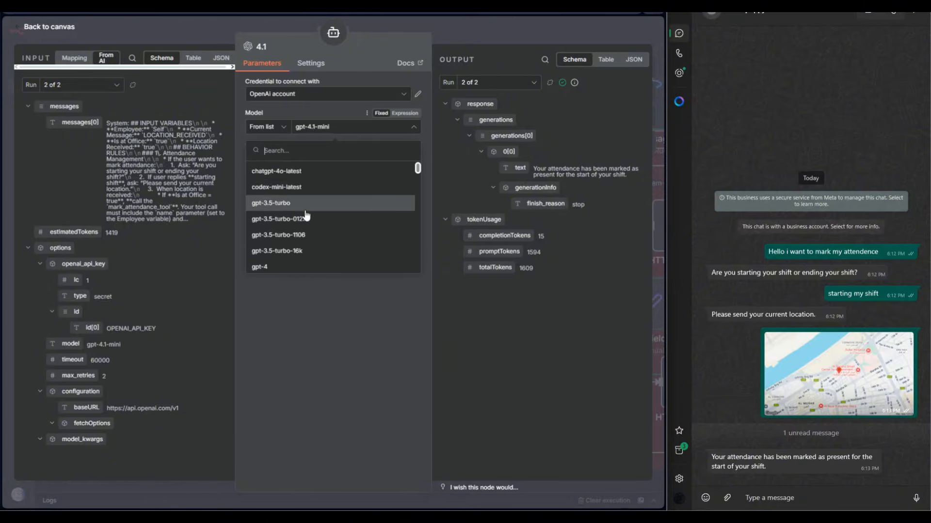
{"action": "left_click", "coordinate": [421, 149]}
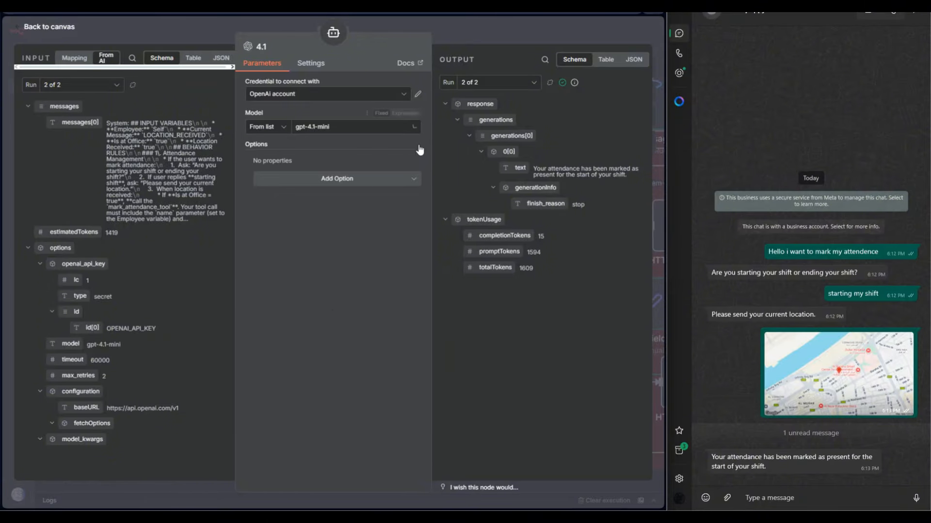
{"action": "left_click", "coordinate": [440, 30]}
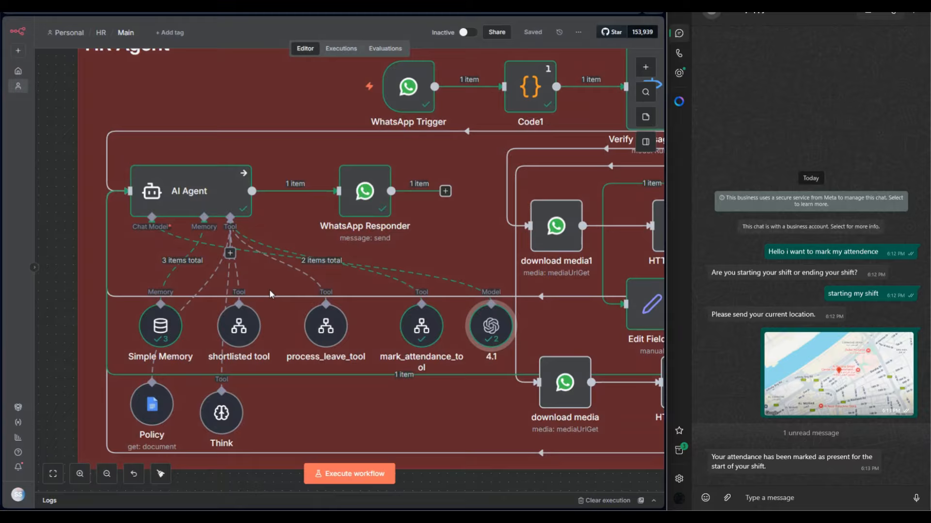
Inspect the Simple Memory node's session key expression, context window length and stored chat history, and return to the canvas.
{"action": "double_click", "coordinate": [175, 330]}
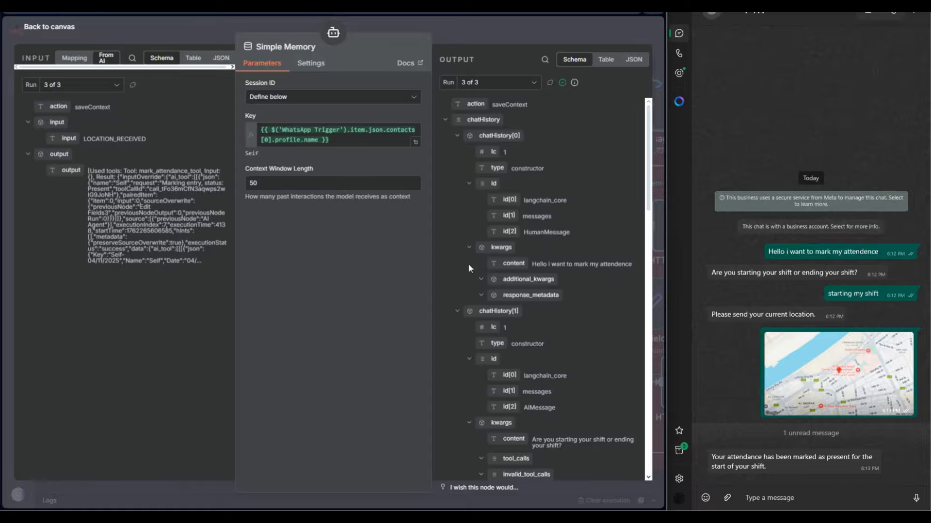
{"action": "left_click", "coordinate": [771, 254]}
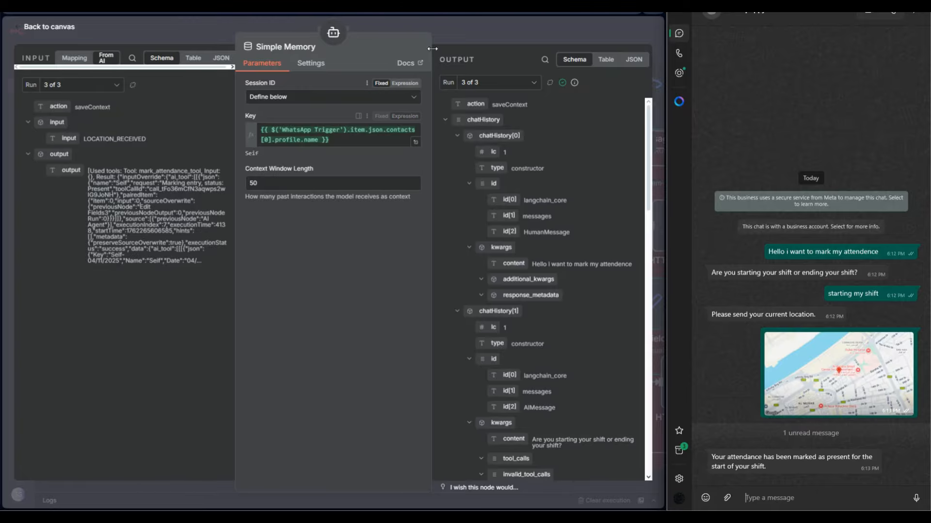
{"action": "left_click", "coordinate": [466, 19]}
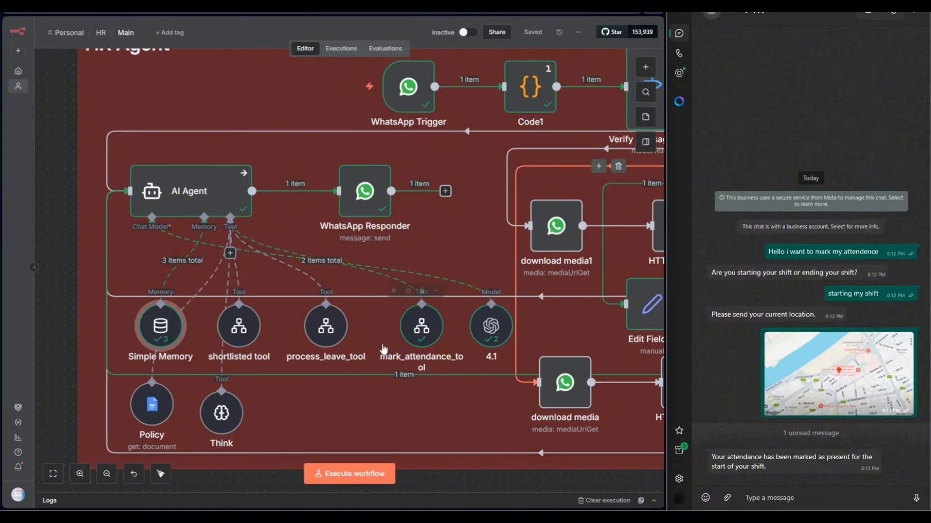
Enlarge the Think tool's description field to read the full text, and return to the canvas.
{"action": "double_click", "coordinate": [228, 421]}
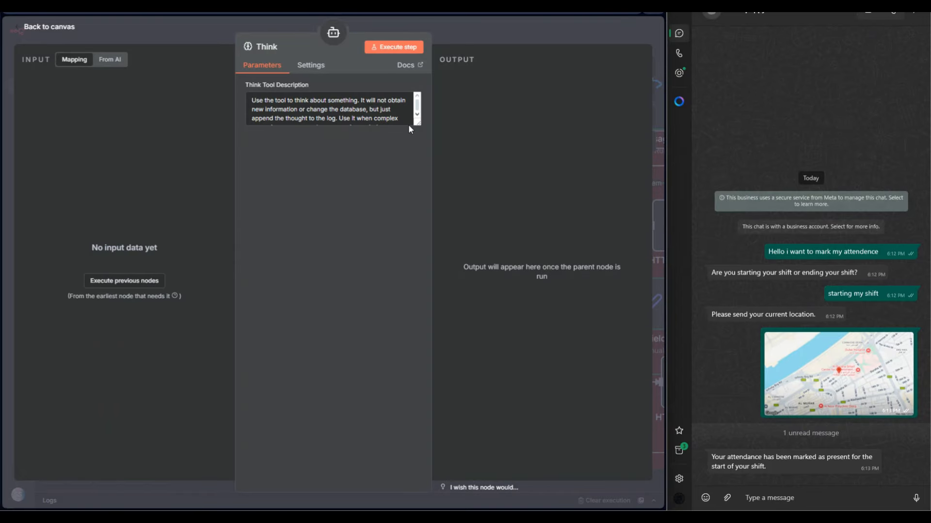
{"action": "mouse_move", "coordinate": [418, 123]}
{"action": "left_mouse_down"}
{"action": "mouse_move", "coordinate": [419, 160]}
{"action": "mouse_move", "coordinate": [419, 139]}
{"action": "left_mouse_up"}
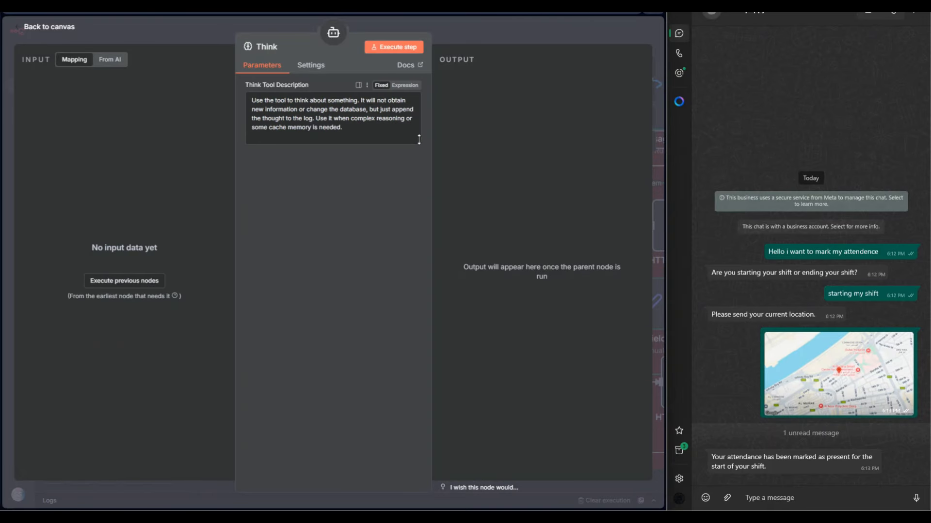
{"action": "left_click", "coordinate": [448, 43]}
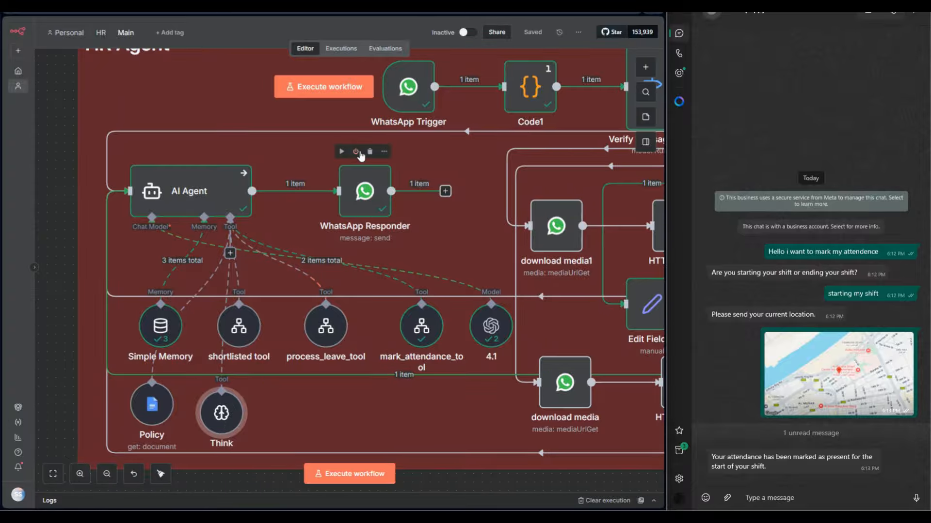
Review the WhatsApp Responder's send parameters and its available message types, keeping Text selected, and return to the canvas.
{"action": "double_click", "coordinate": [366, 201]}
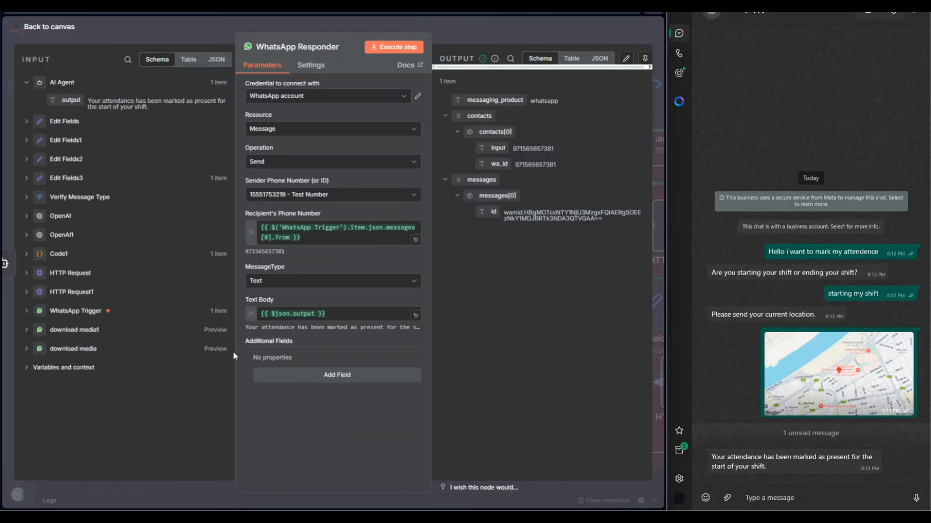
{"action": "left_click", "coordinate": [263, 282]}
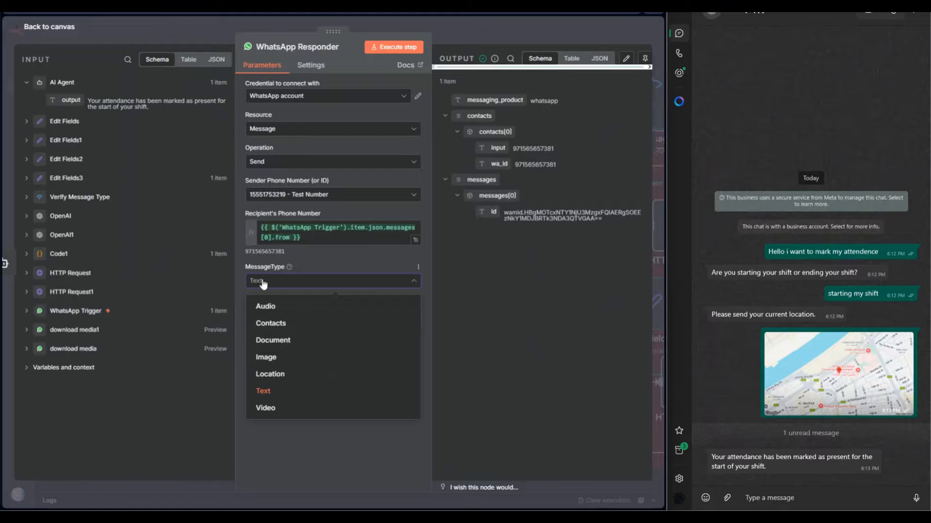
{"action": "left_click", "coordinate": [263, 283]}
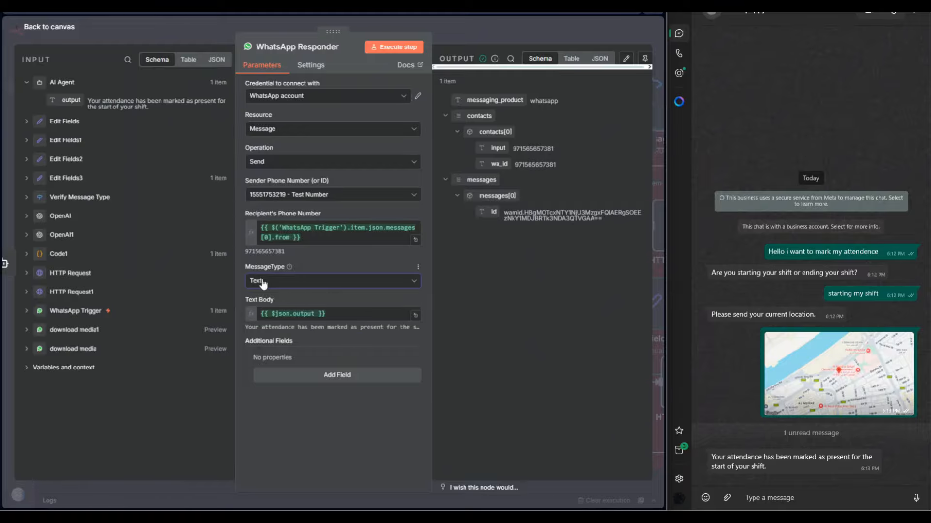
{"action": "left_click", "coordinate": [444, 39]}
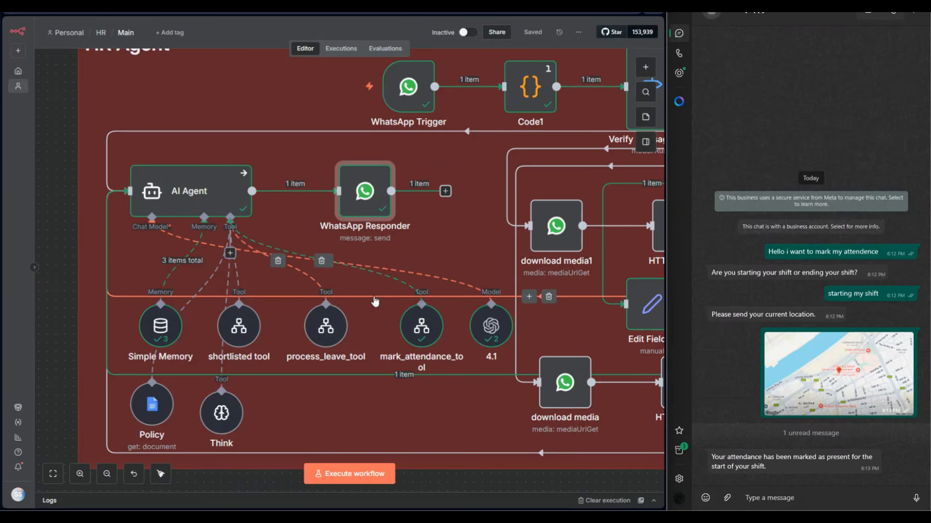
Search the node library for OpenAI and examine its available actions, including audio generation, without adding a node.
{"action": "left_click", "coordinate": [646, 68]}
{"action": "type", "text": "open"}
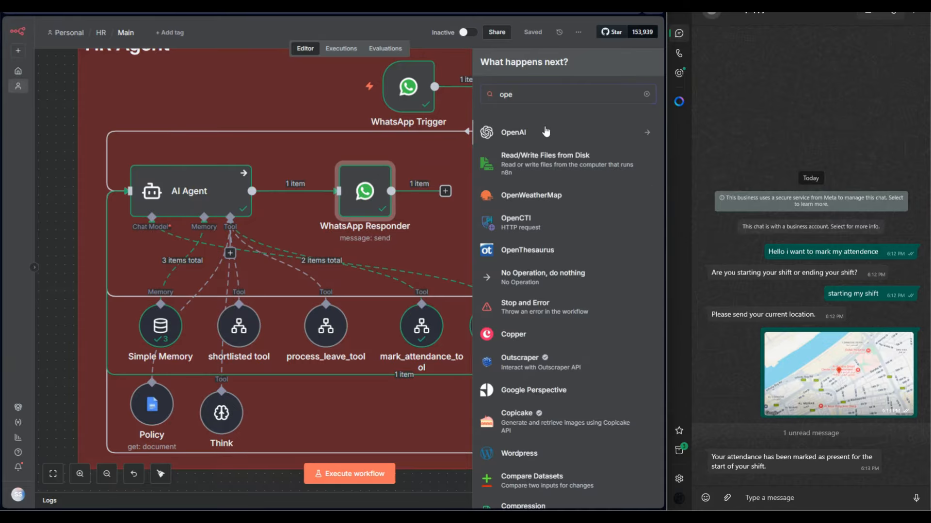
{"action": "key", "text": "Return"}
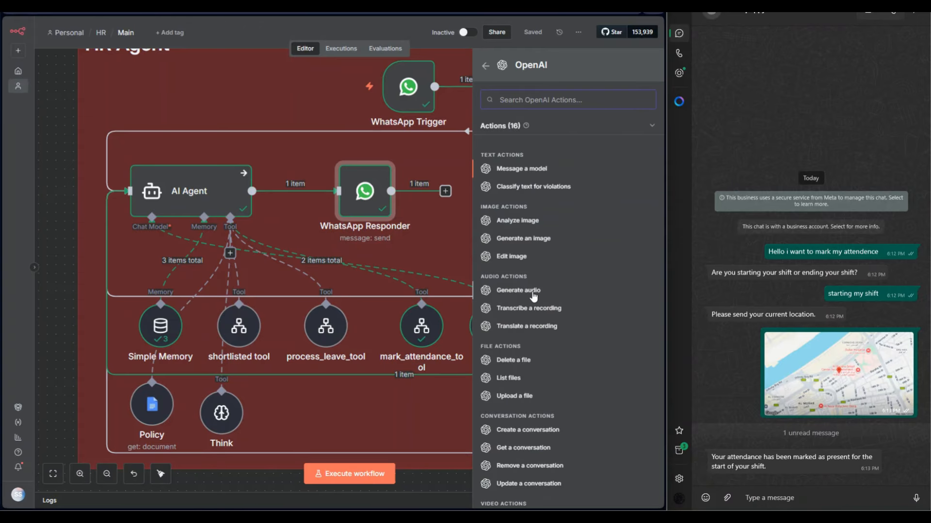
{"action": "left_click", "coordinate": [361, 208]}
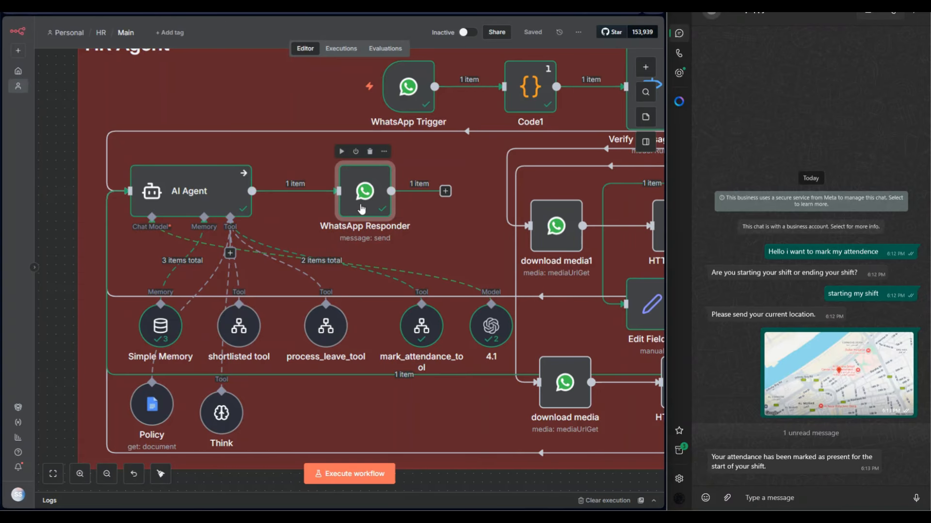
Check the AI Agent output that feeds the WhatsApp Responder's text body, and return to the canvas.
{"action": "double_click", "coordinate": [361, 208]}
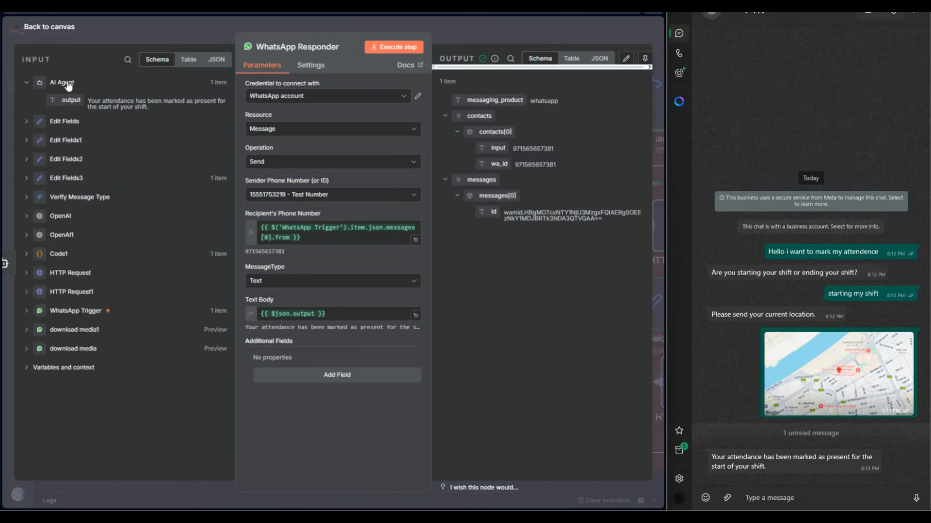
{"action": "mouse_move", "coordinate": [73, 103]}
{"action": "left_mouse_down"}
{"action": "mouse_move", "coordinate": [282, 270]}
{"action": "mouse_move", "coordinate": [69, 113]}
{"action": "left_mouse_up"}
{"action": "key", "text": "Escape"}
Search the node library for WhatsApp and examine the WhatsApp Business Cloud message actions, media actions and triggers.
{"action": "key", "text": "Tab"}
{"action": "type", "text": "wha"}
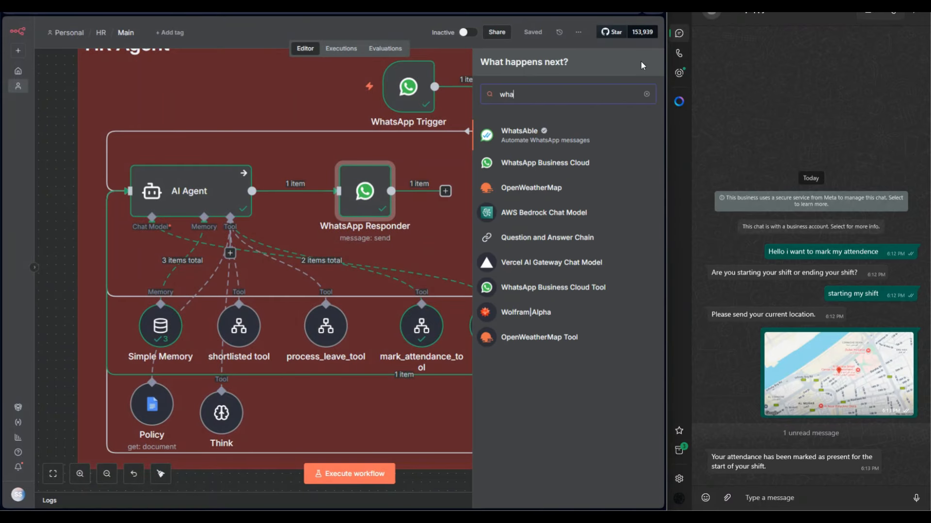
{"action": "type", "text": "t"}
{"action": "left_click", "coordinate": [553, 162]}
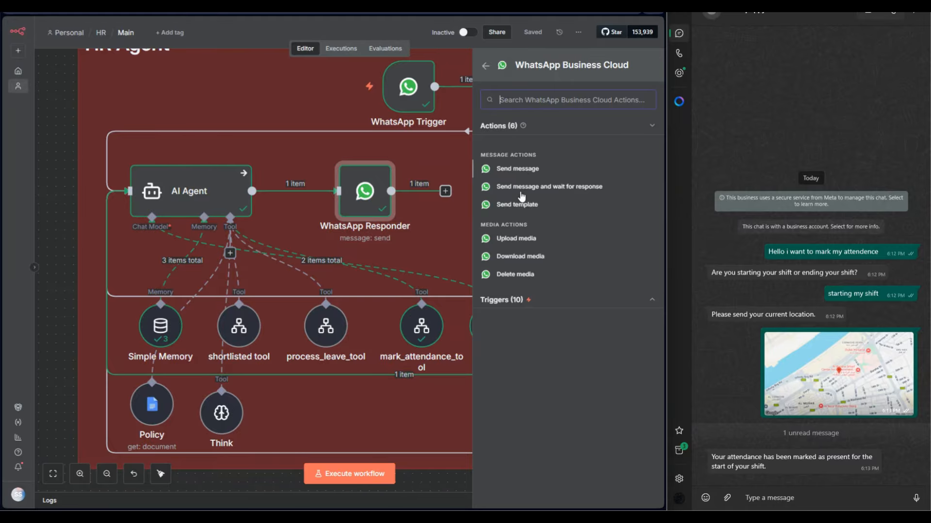
{"action": "left_click", "coordinate": [512, 301]}
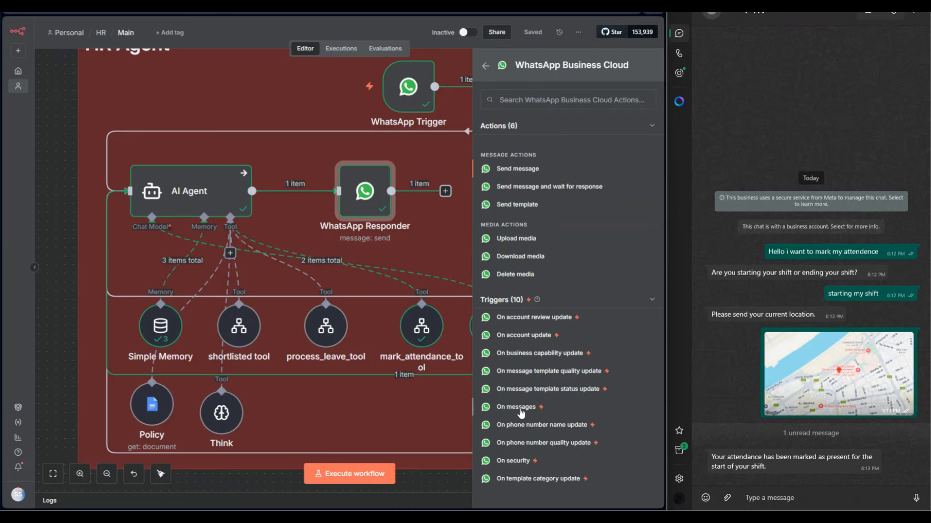
{"action": "mouse_move", "coordinate": [357, 105]}
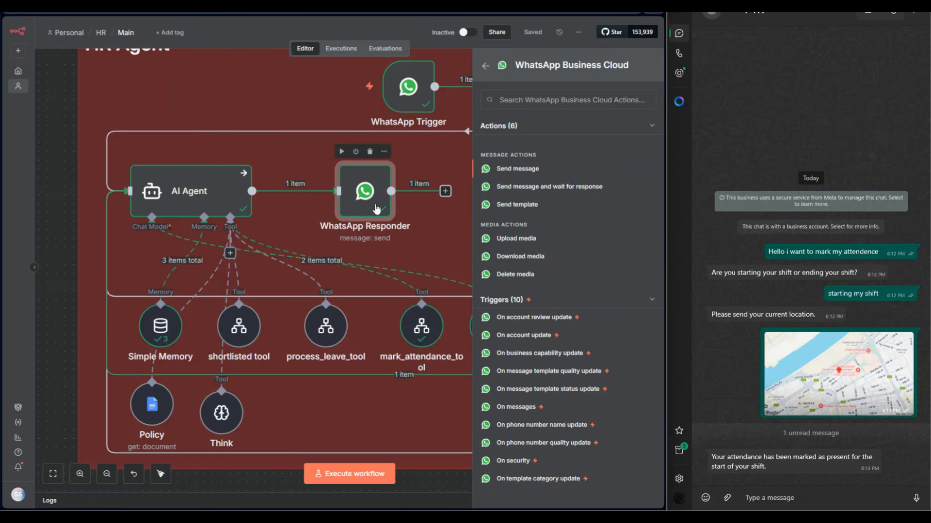
Open the WhatsApp Responder's credential, copy the access token from Meta's API Setup page, and review the credential fields before returning to the canvas.
{"action": "double_click", "coordinate": [377, 209]}
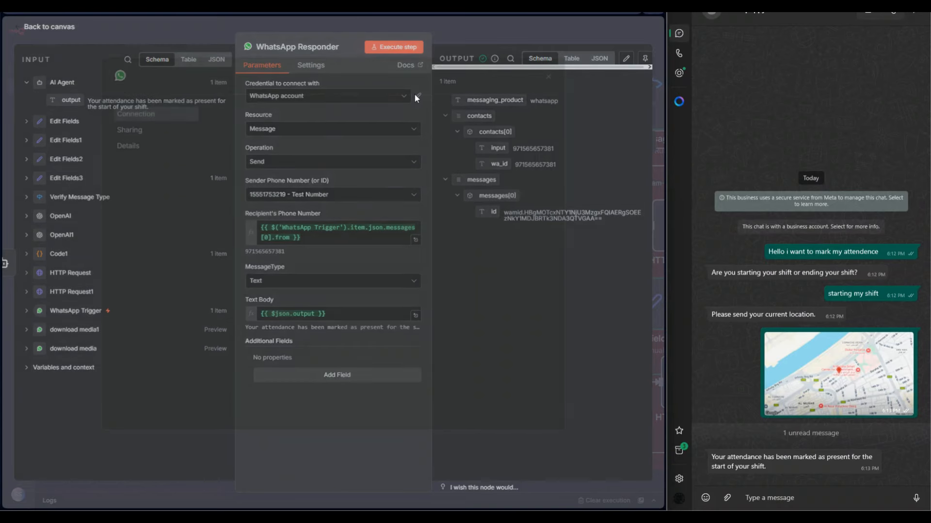
{"action": "left_click", "coordinate": [416, 95]}
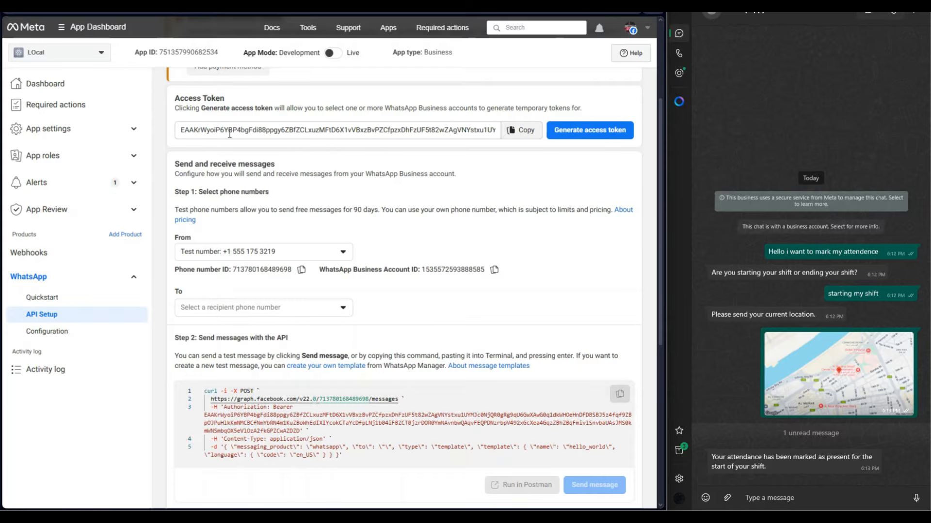
{"action": "left_click", "coordinate": [523, 131]}
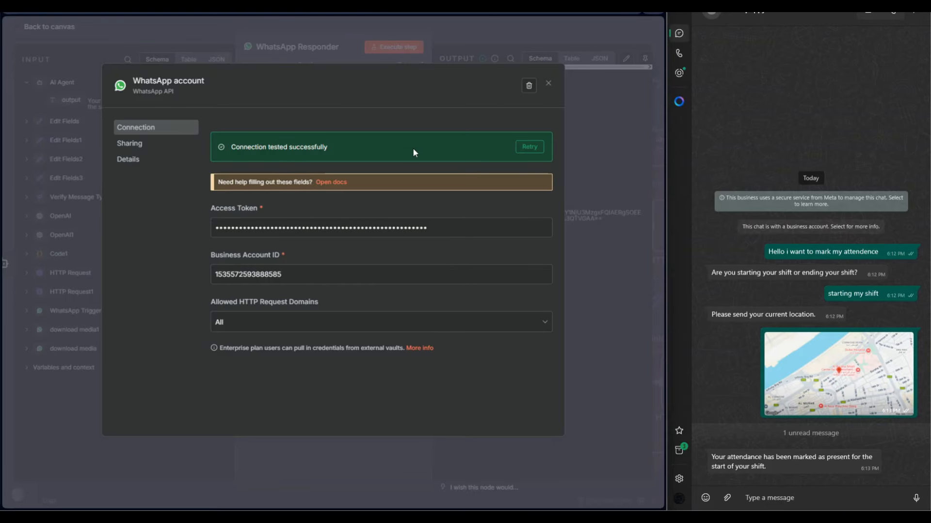
{"action": "key", "text": "Escape"}
{"action": "key", "text": "Escape"}
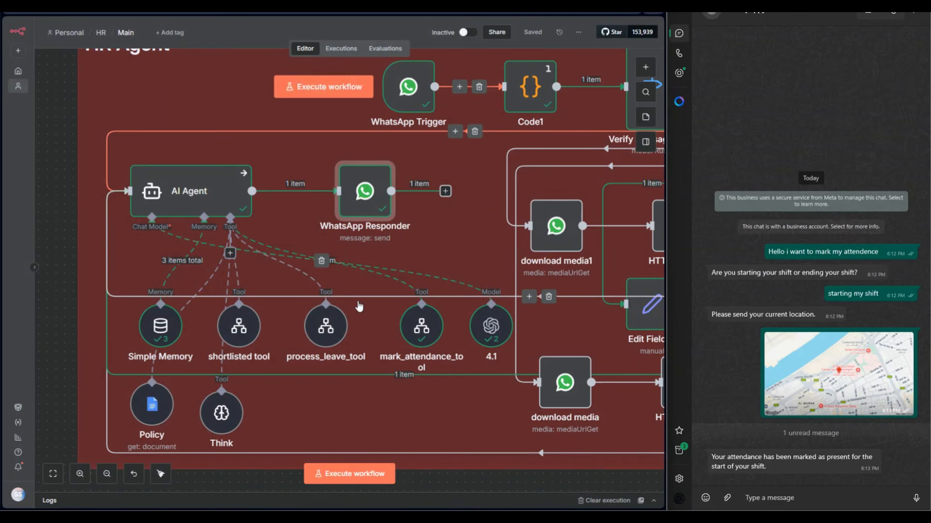
Inspect the Policy tool's document settings, and the shortlisted tool's workflow selection options and workflow inputs.
{"action": "double_click", "coordinate": [155, 403]}
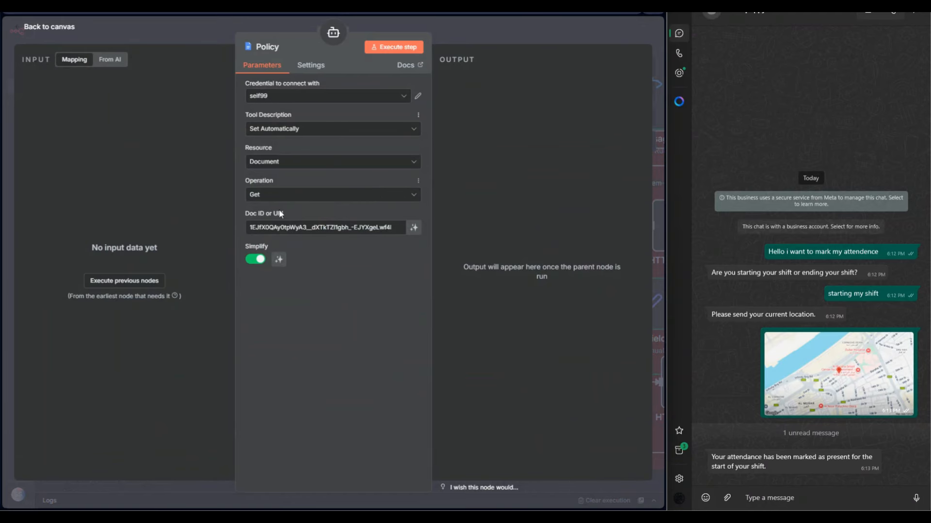
{"action": "key", "text": "Escape"}
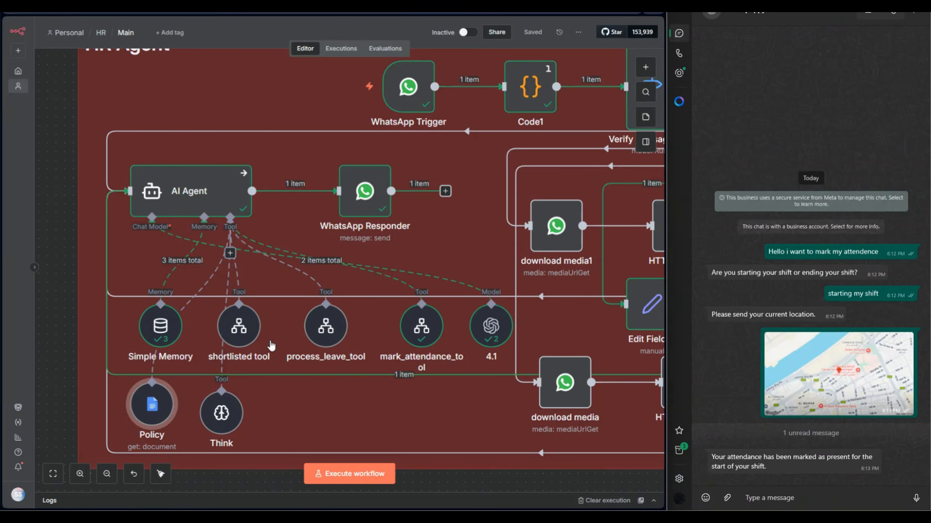
{"action": "double_click", "coordinate": [239, 327]}
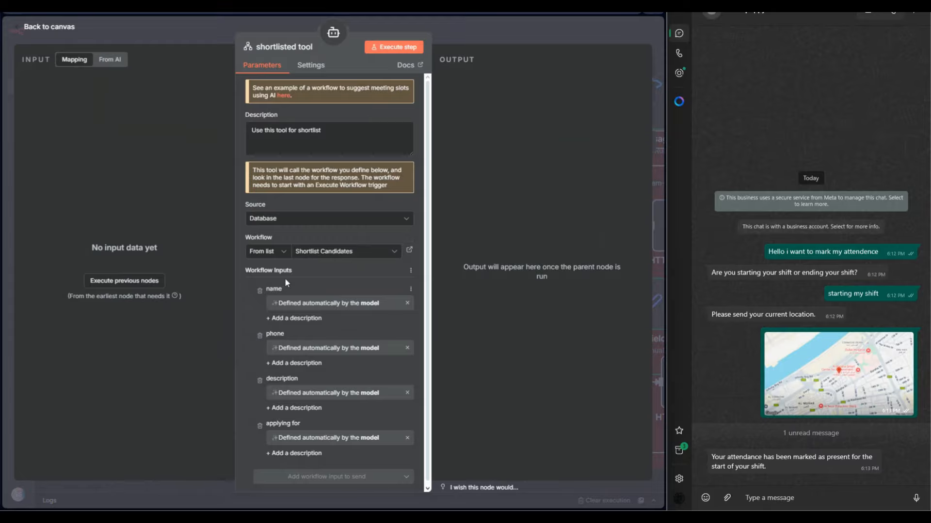
{"action": "left_click", "coordinate": [271, 254]}
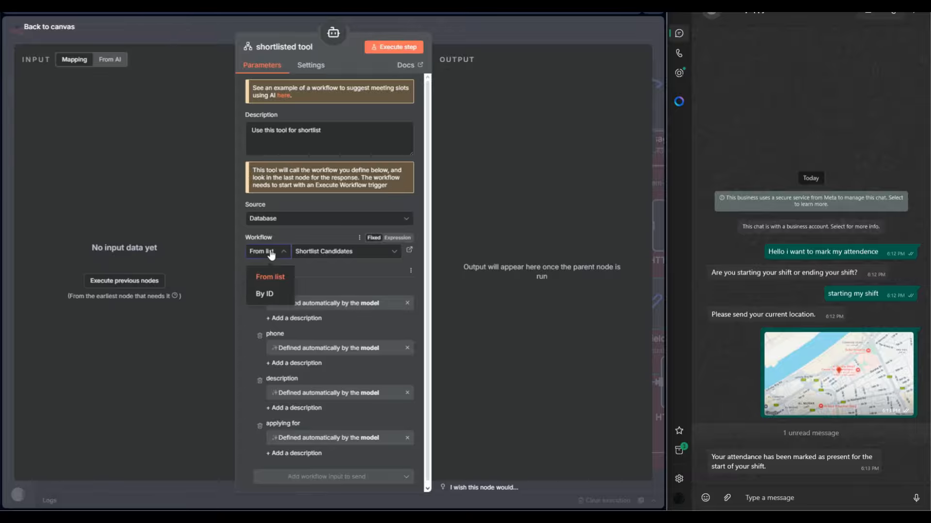
{"action": "left_click", "coordinate": [271, 254]}
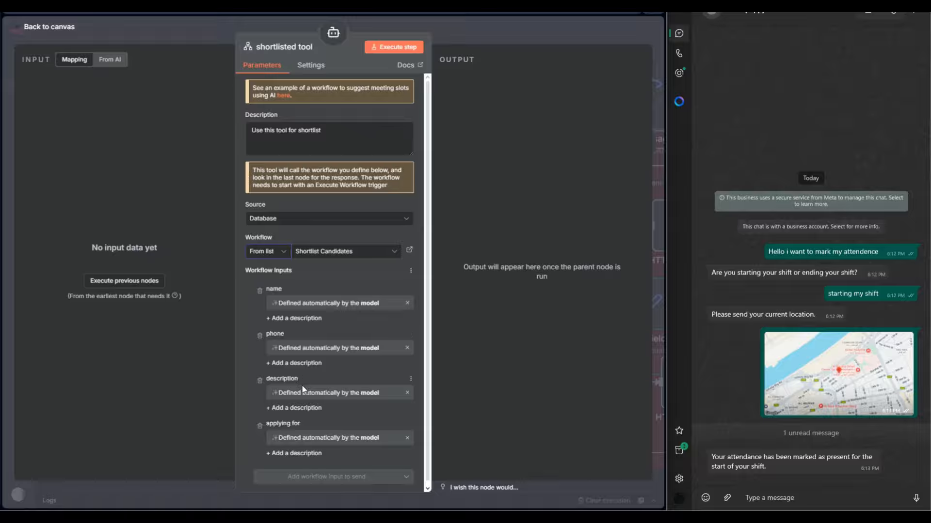
{"action": "left_click", "coordinate": [488, 40]}
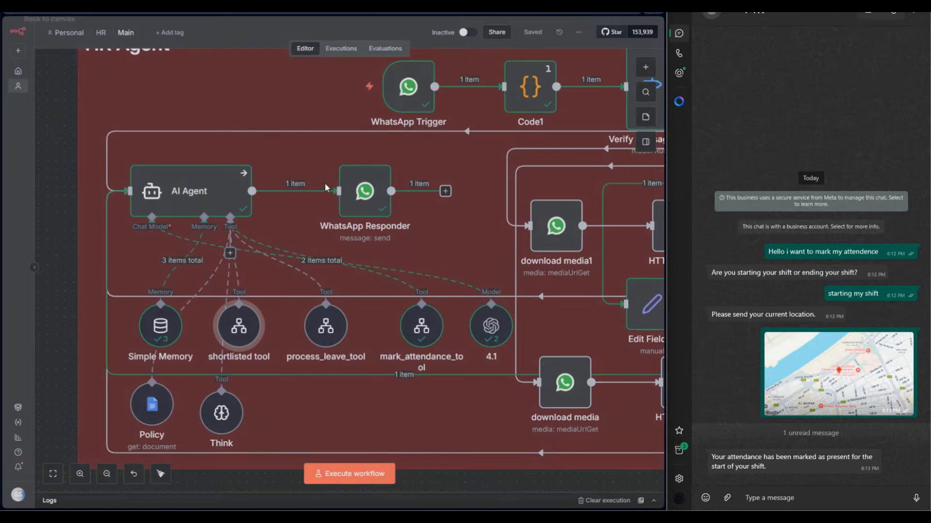
Compare the linked workflows and workflow inputs of the process_leave_tool and mark_attendance_tool nodes.
{"action": "double_click", "coordinate": [325, 324]}
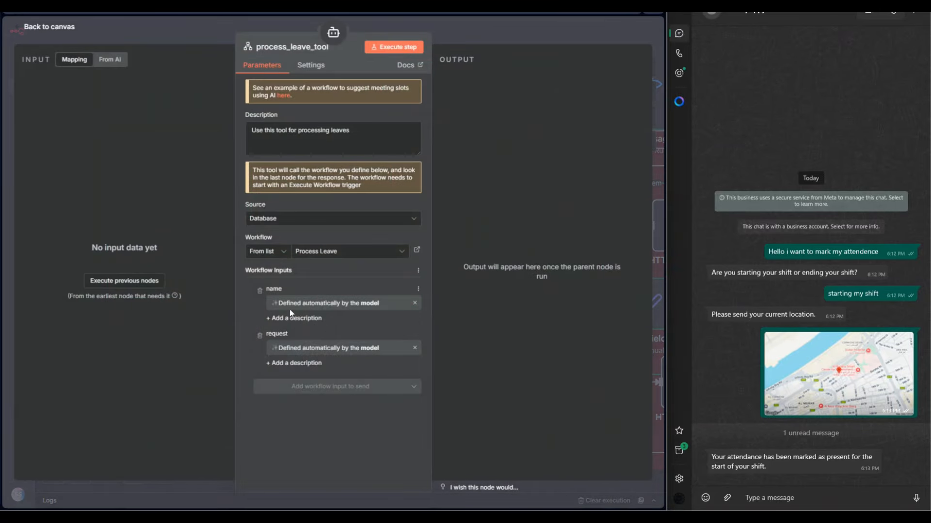
{"action": "left_click", "coordinate": [485, 52]}
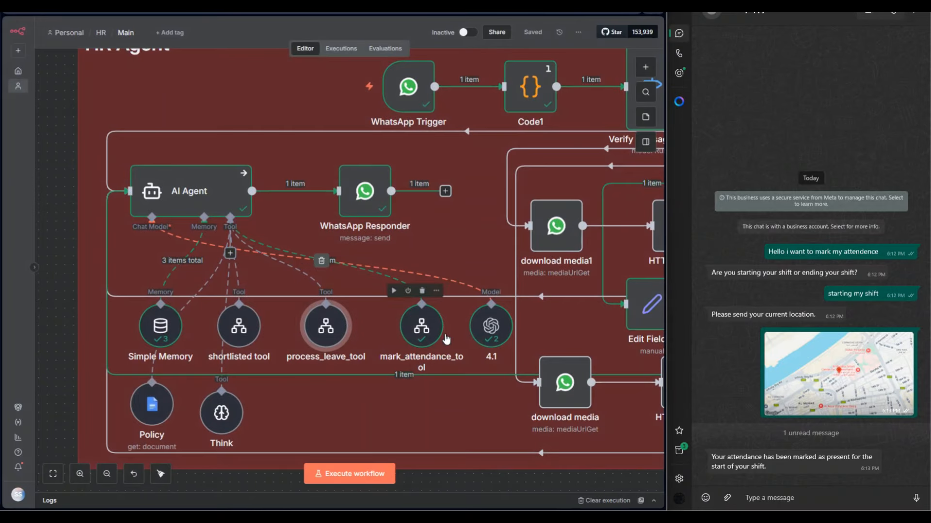
{"action": "double_click", "coordinate": [435, 325]}
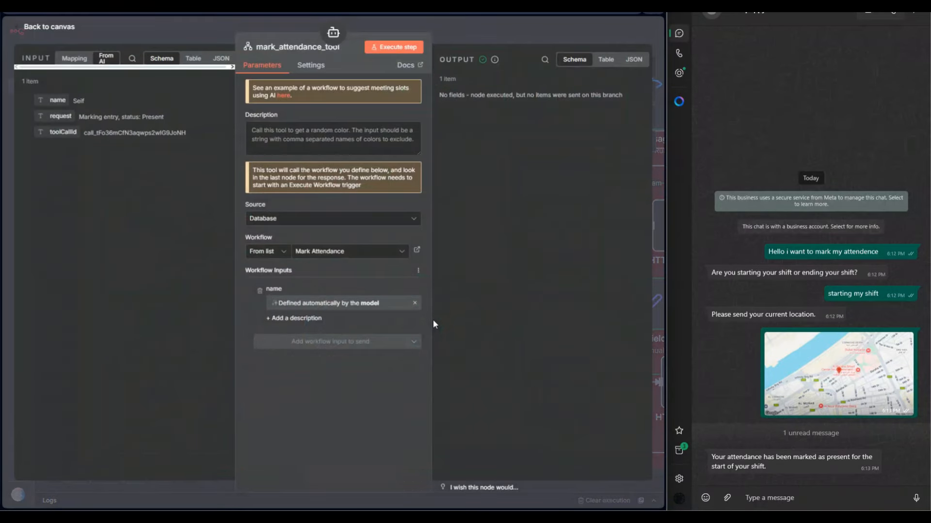
{"action": "left_click", "coordinate": [463, 28]}
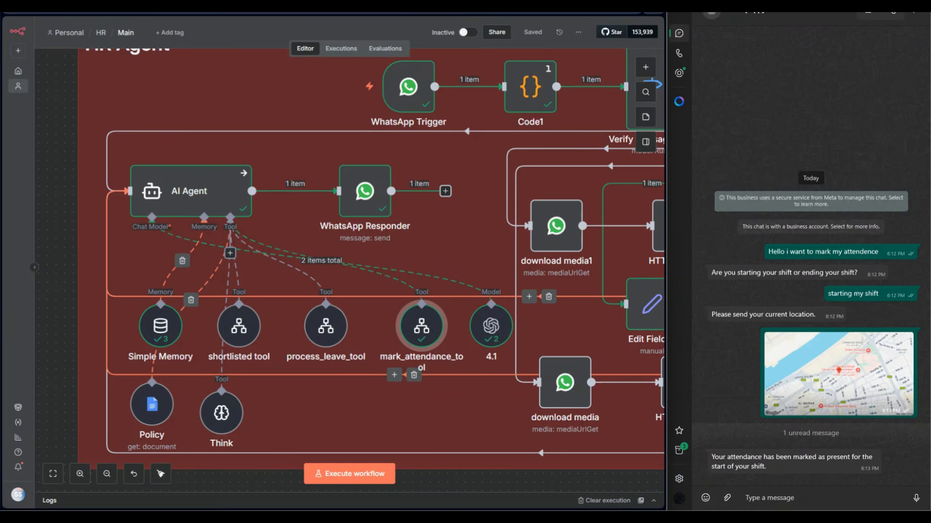
Look over the Mark Attendance workflow, and return to the Main workflow with the whole HR Agent group in view.
{"action": "left_click", "coordinate": [160, 6]}
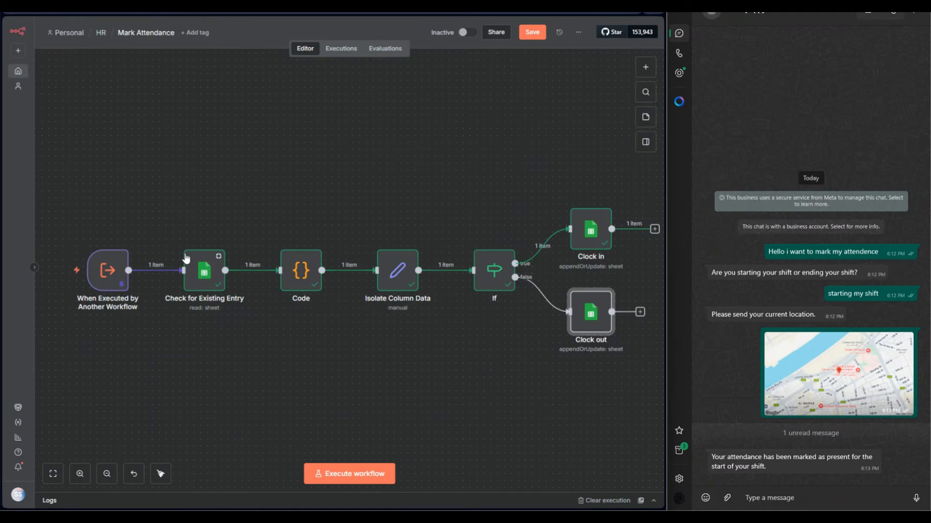
{"action": "left_click", "coordinate": [145, 6]}
{"action": "left_click", "coordinate": [176, 101]}
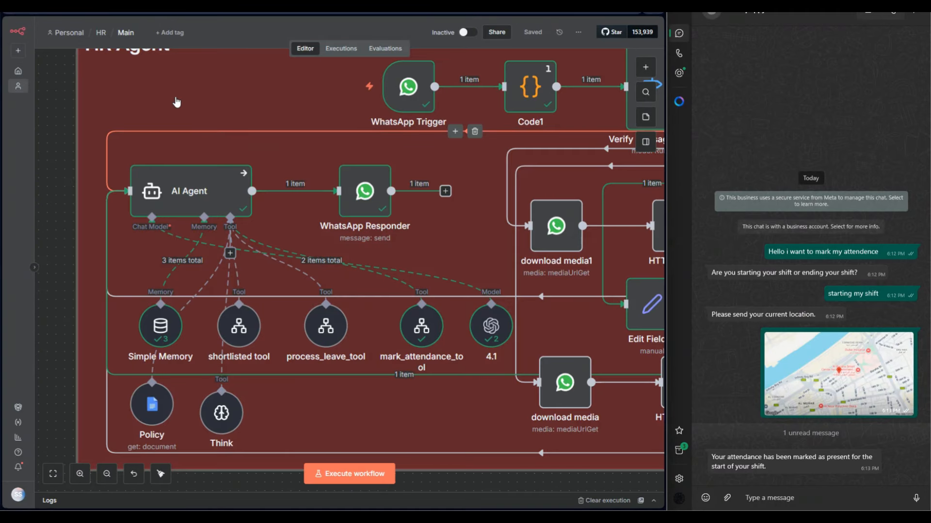
{"action": "scroll", "coordinate": [177, 101], "scroll_direction": "down", "scroll_amount": 4}
{"action": "left_click_drag", "start_coordinate": [327, 377], "coordinate": [310, 391]}
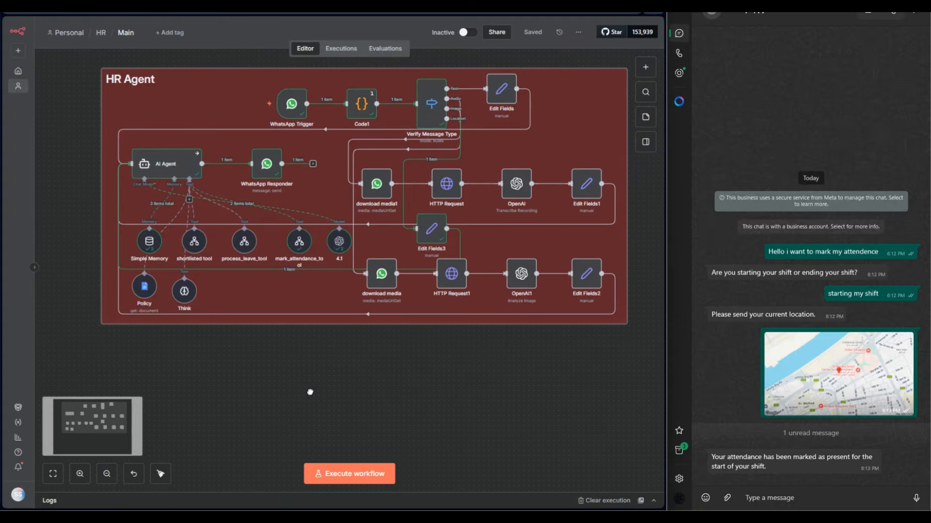
Execute the Main workflow and send the WhatsApp message "i want to request a leave" to the HR agent.
{"action": "left_click", "coordinate": [353, 473]}
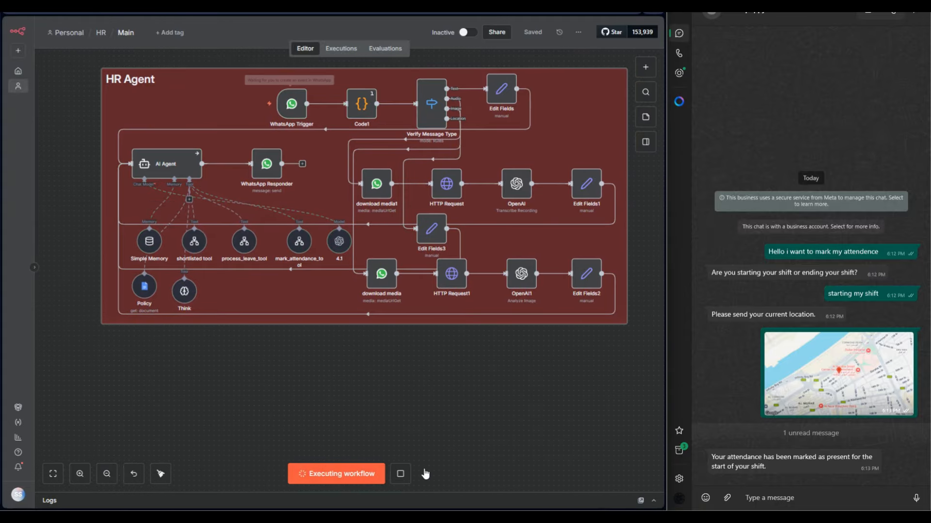
{"action": "left_click", "coordinate": [775, 499]}
{"action": "type", "text": "i w"}
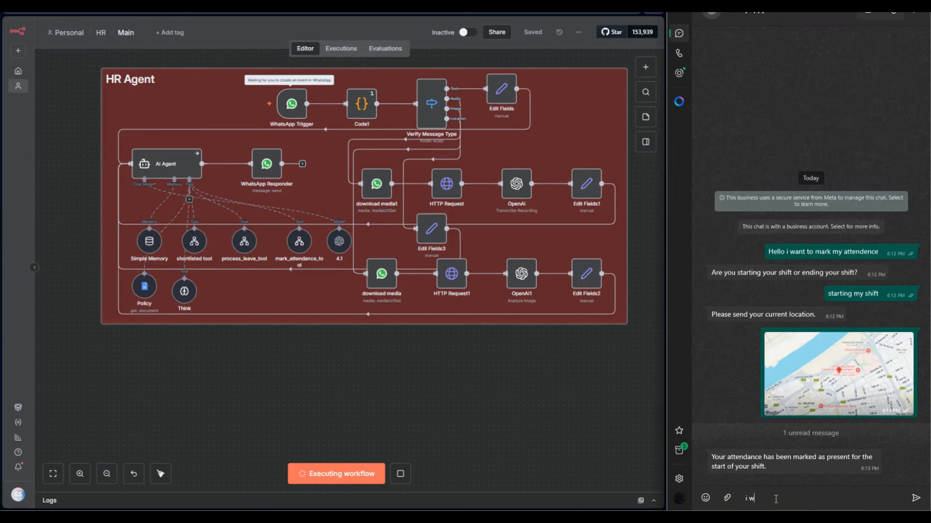
{"action": "type", "text": "ant to requ"}
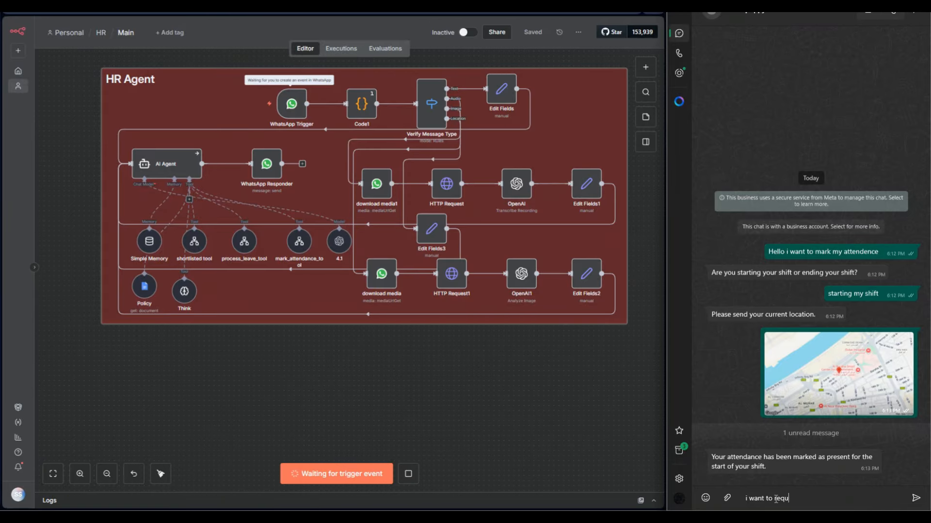
{"action": "type", "text": "est"}
{"action": "type", "text": " a leave"}
{"action": "key", "text": "Return"}
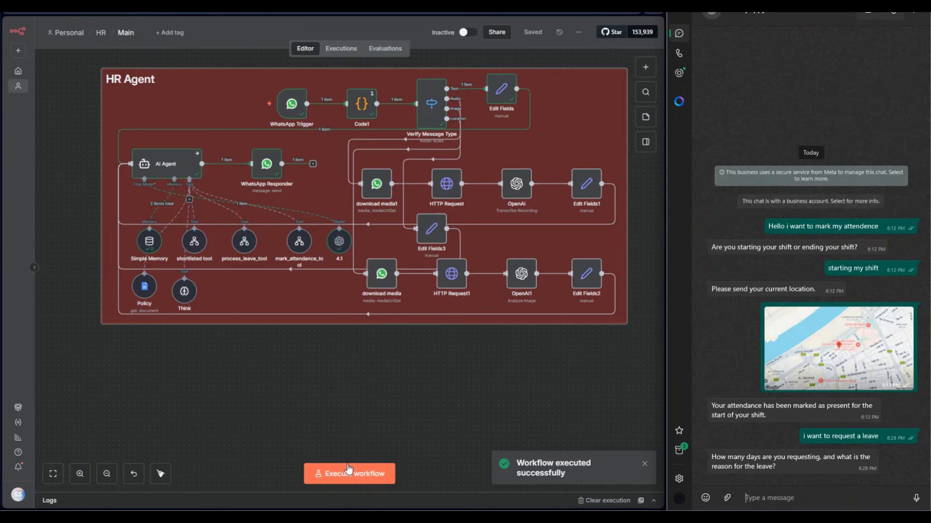
Execute the Main workflow again and reply in the WhatsApp chat with "3 days cuz im sick".
{"action": "left_click", "coordinate": [347, 474]}
{"action": "left_click", "coordinate": [765, 501]}
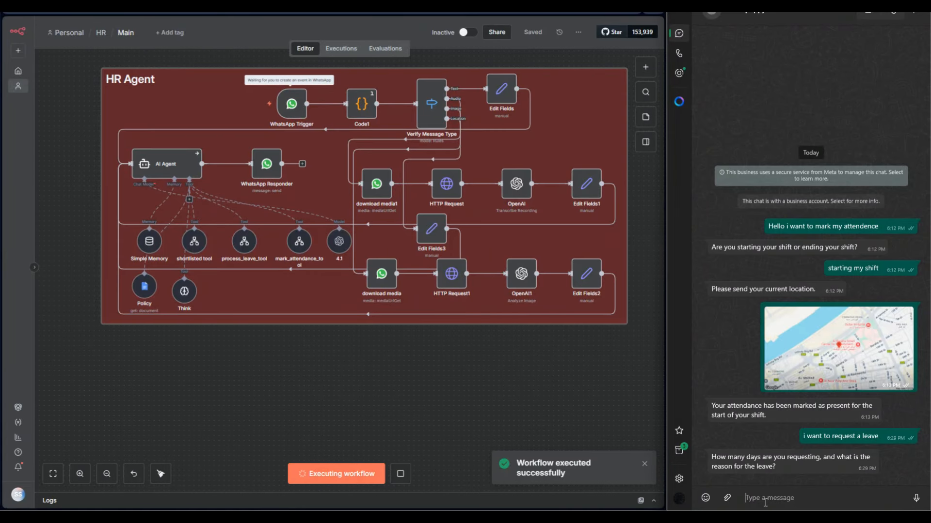
{"action": "type", "text": "3 days c"}
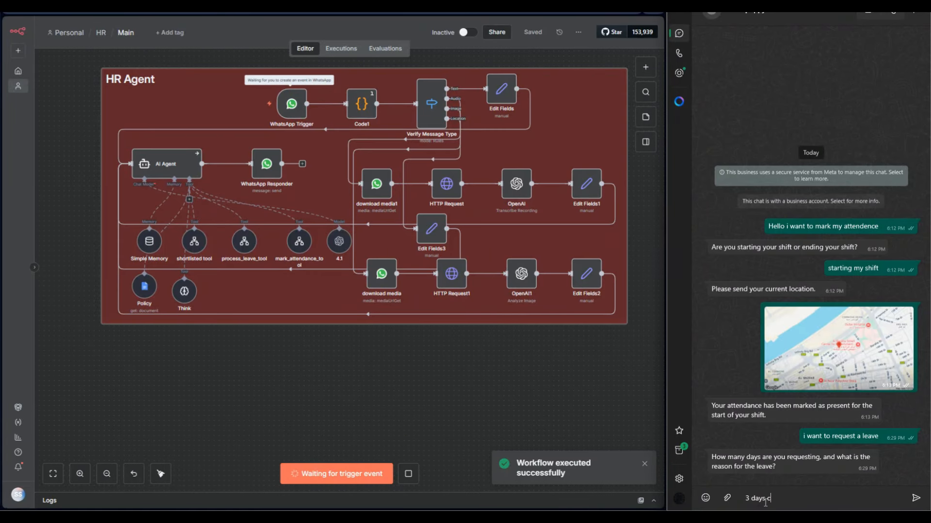
{"action": "type", "text": "uz im sic"}
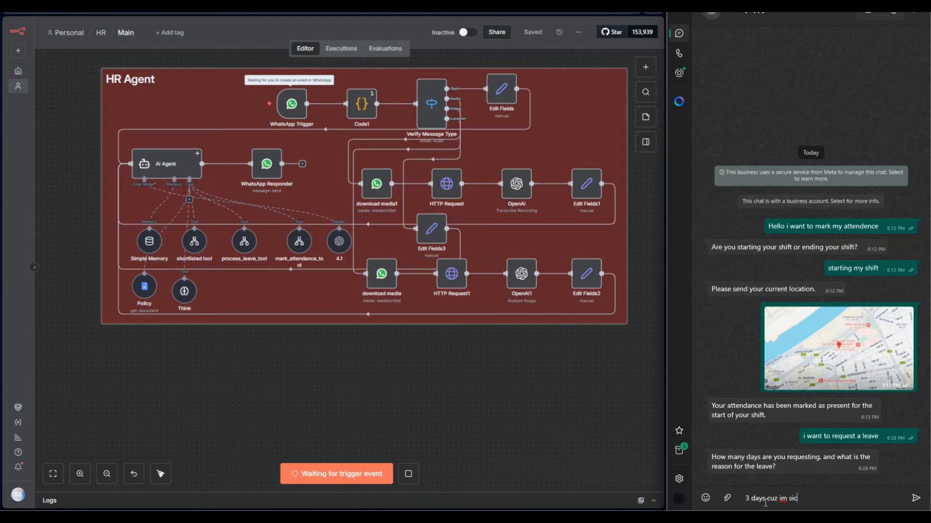
{"action": "type", "text": "k"}
{"action": "key", "text": "Return"}
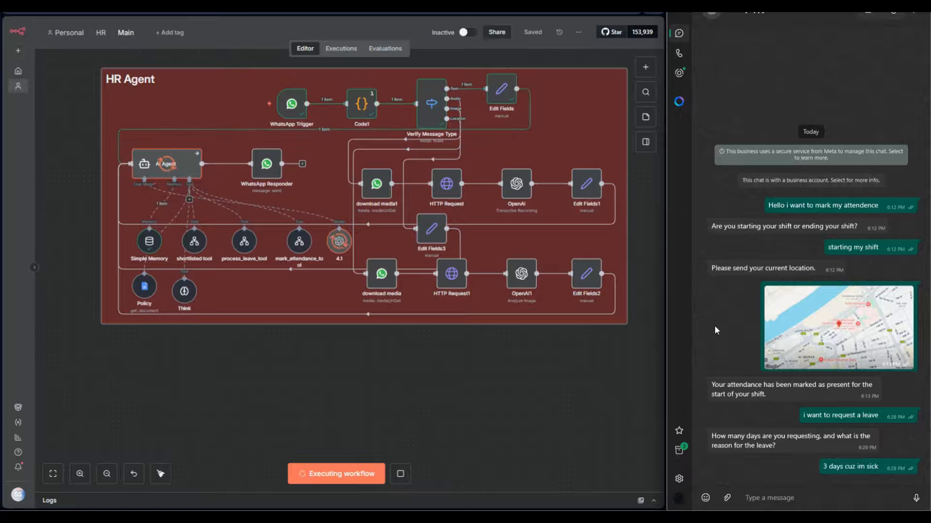
Open the Process Leave workflow linked in process_leave_tool and load its latest execution data into the editor.
{"action": "double_click", "coordinate": [244, 241]}
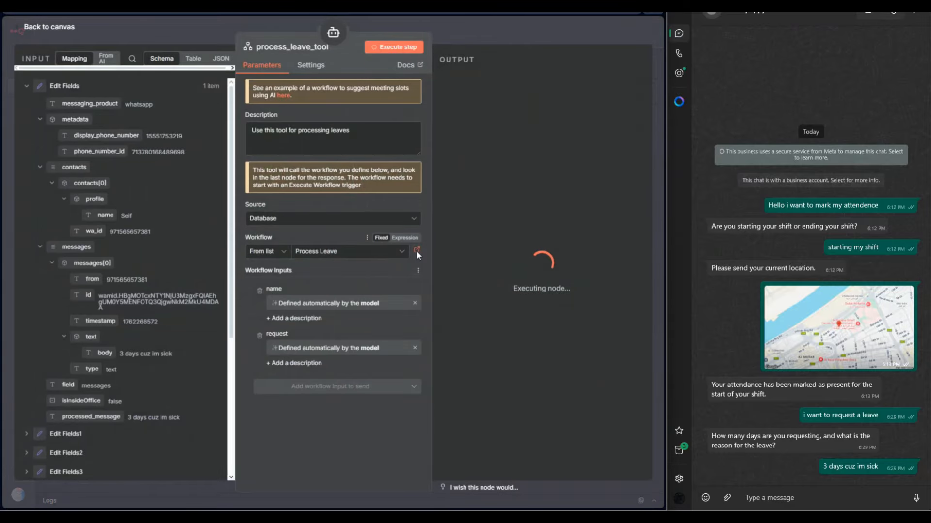
{"action": "left_click", "coordinate": [417, 249]}
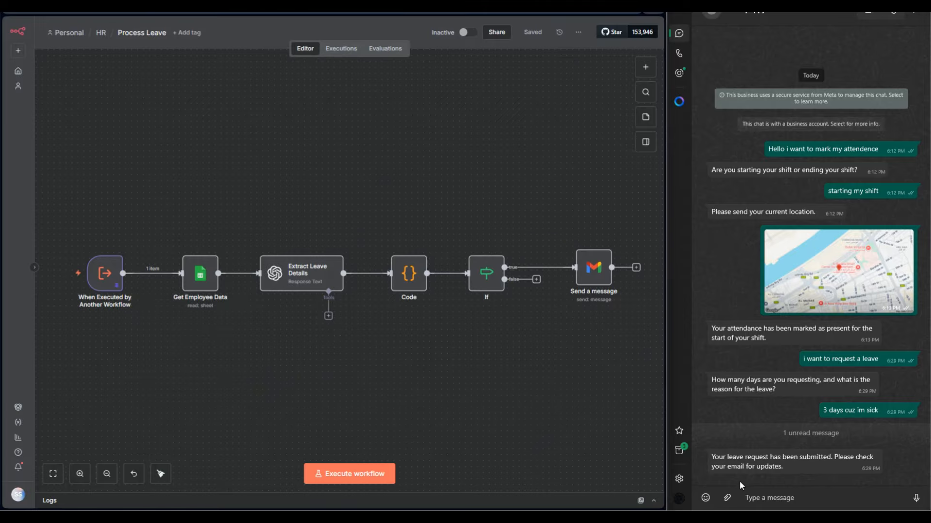
{"action": "left_click", "coordinate": [340, 50]}
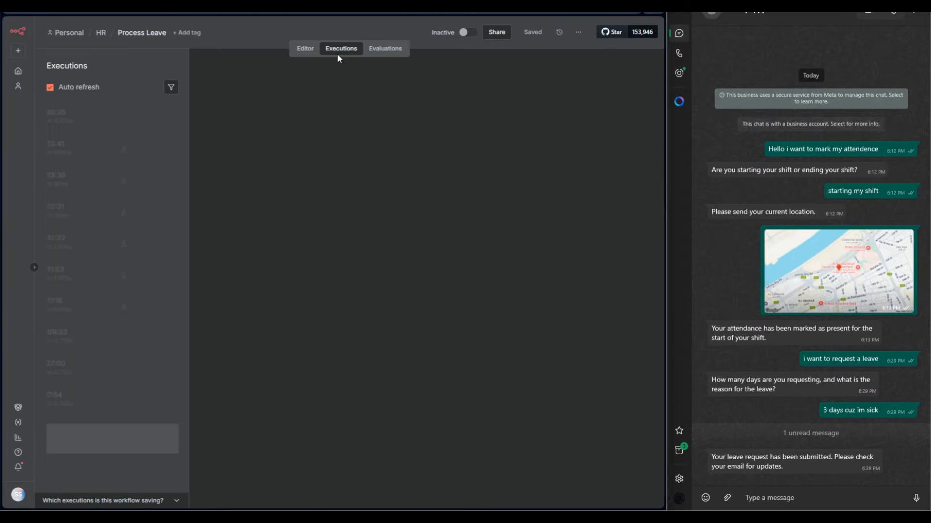
{"action": "left_click", "coordinate": [582, 66]}
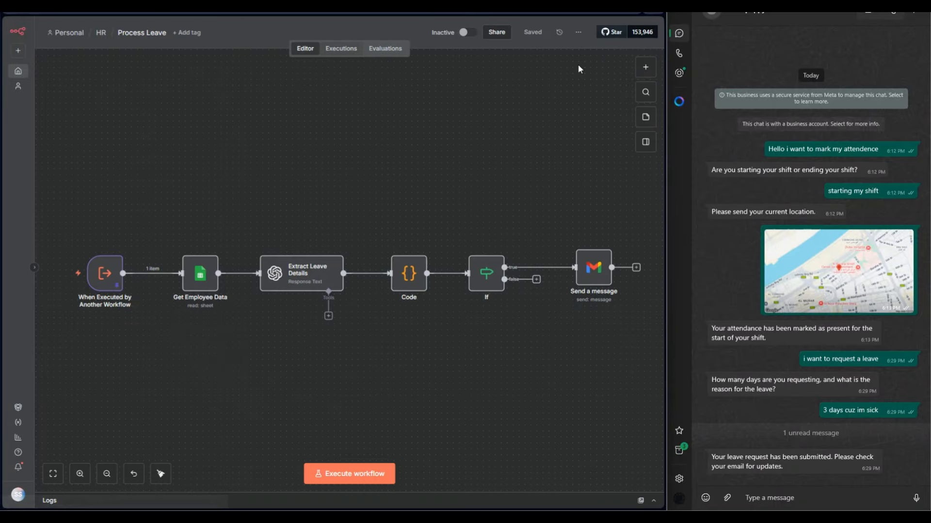
{"action": "left_click", "coordinate": [420, 297]}
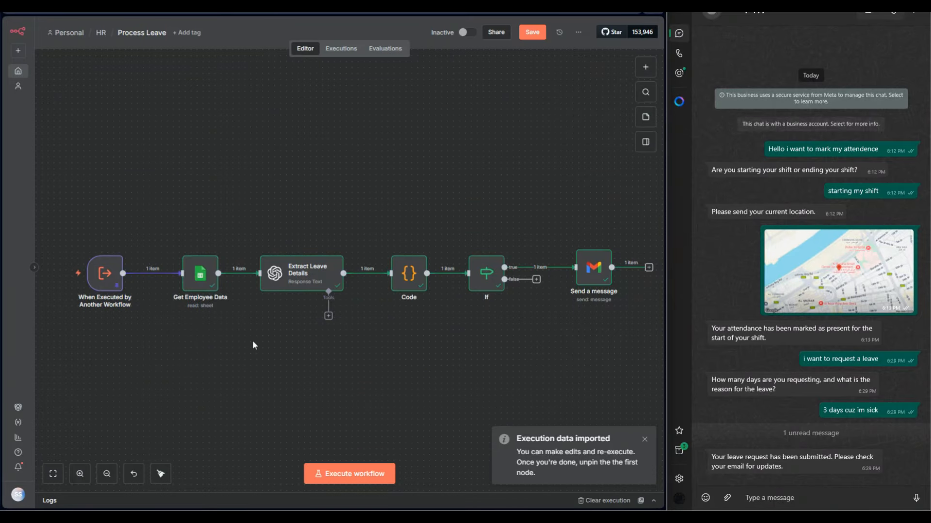
Search the Main workflow's node list for "n8n" to view the workflow-calling nodes, and return to the Process Leave workflow.
{"action": "mouse_move", "coordinate": [108, 284]}
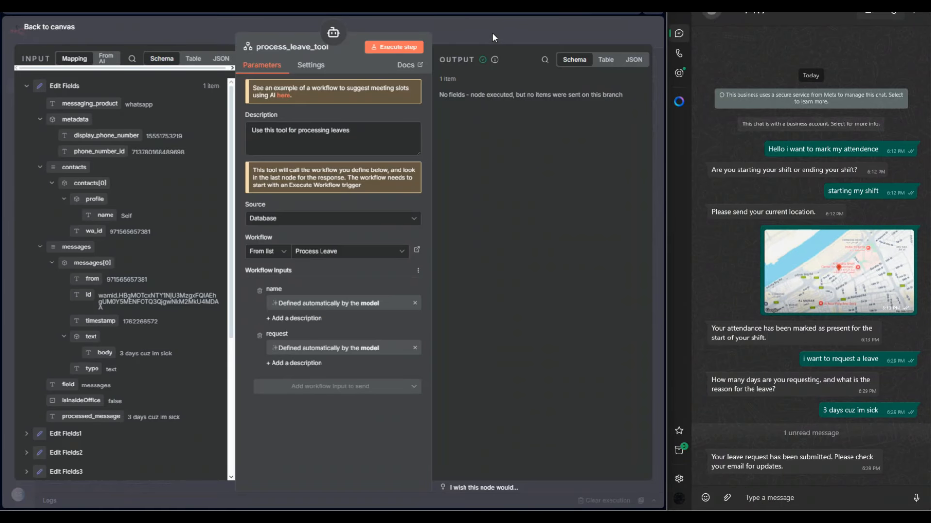
{"action": "left_click", "coordinate": [492, 33]}
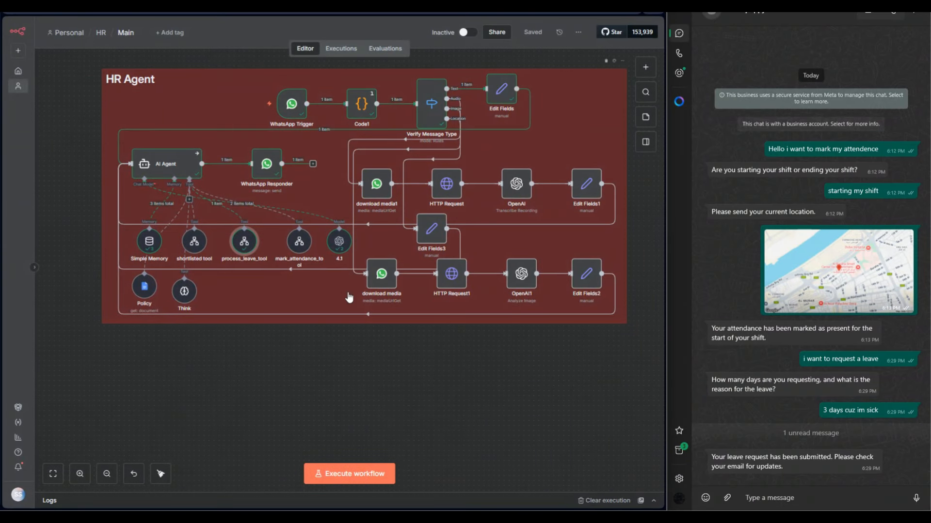
{"action": "left_click", "coordinate": [641, 71]}
{"action": "type", "text": "n8n"}
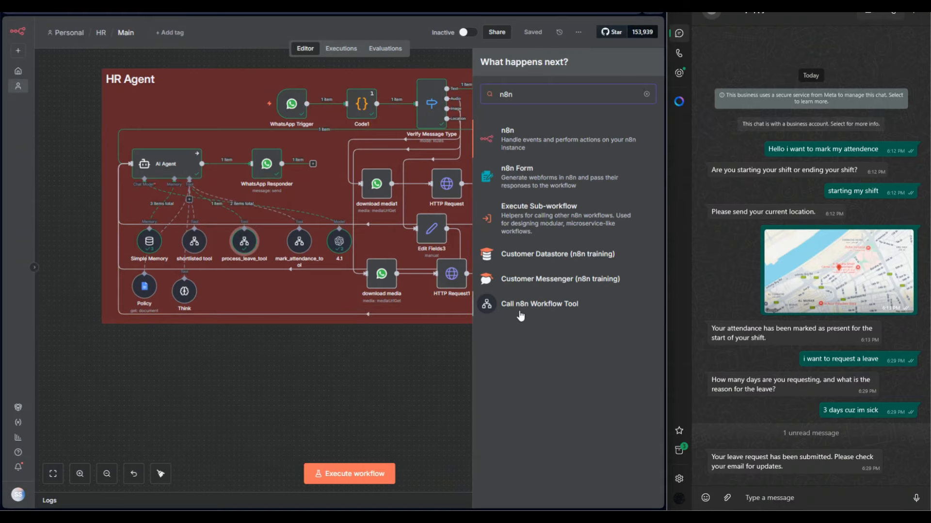
{"action": "left_click", "coordinate": [293, 354]}
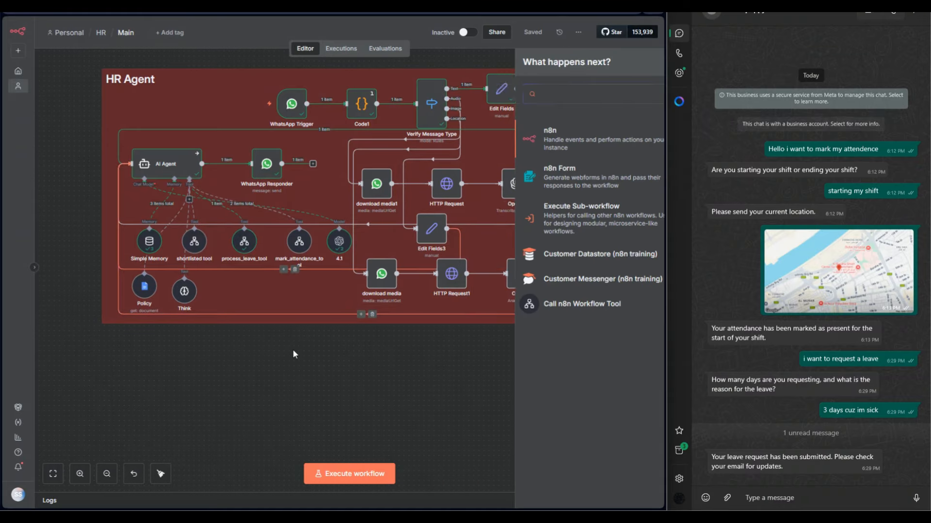
{"action": "key", "text": "ctrl+Tab"}
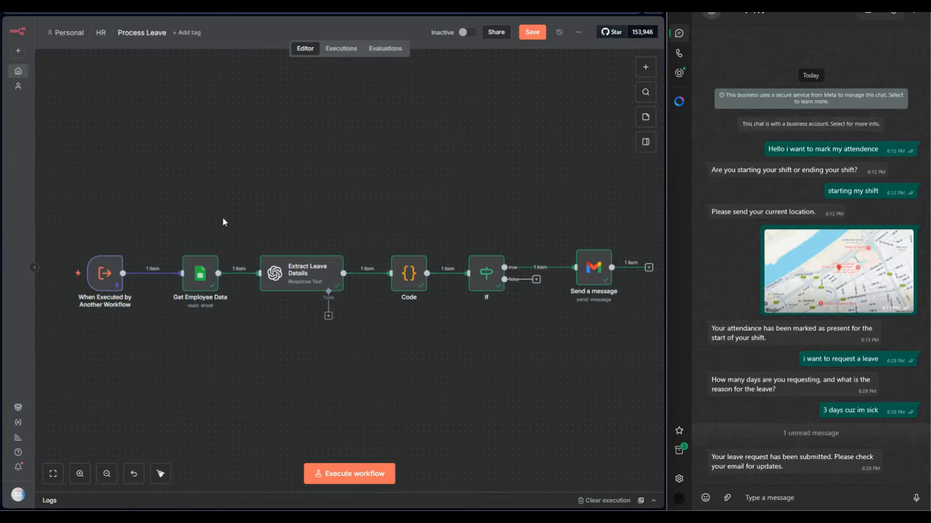
Review the input data mode options of the When Executed by Another Workflow trigger, keeping Define using fields below.
{"action": "mouse_move", "coordinate": [104, 272]}
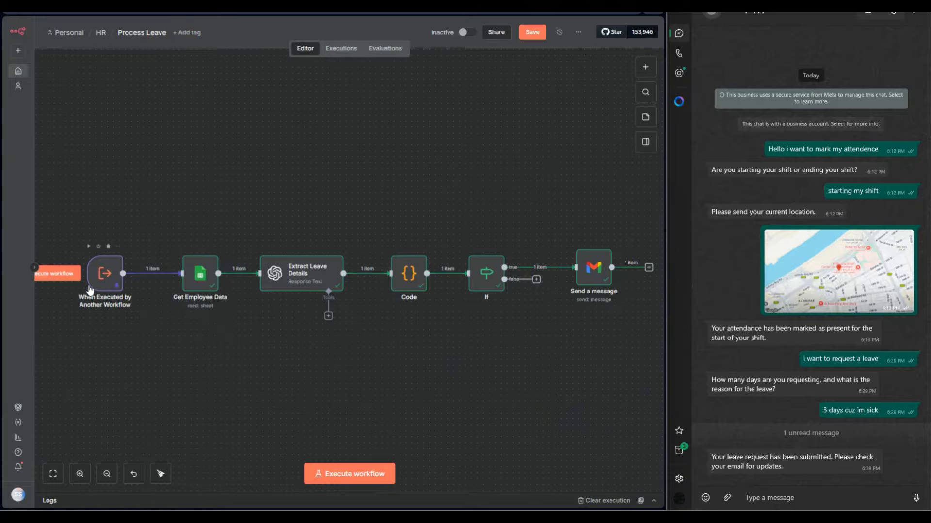
{"action": "double_click", "coordinate": [102, 279]}
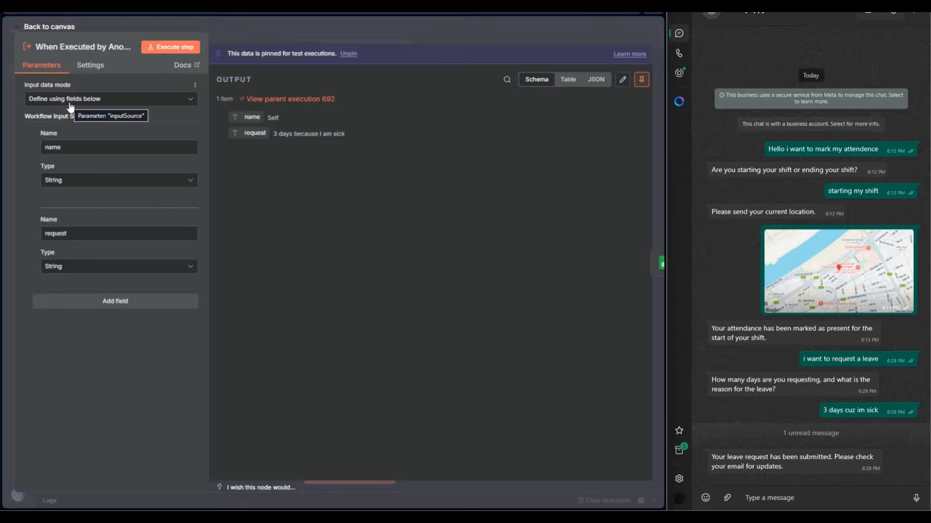
{"action": "left_click", "coordinate": [71, 101]}
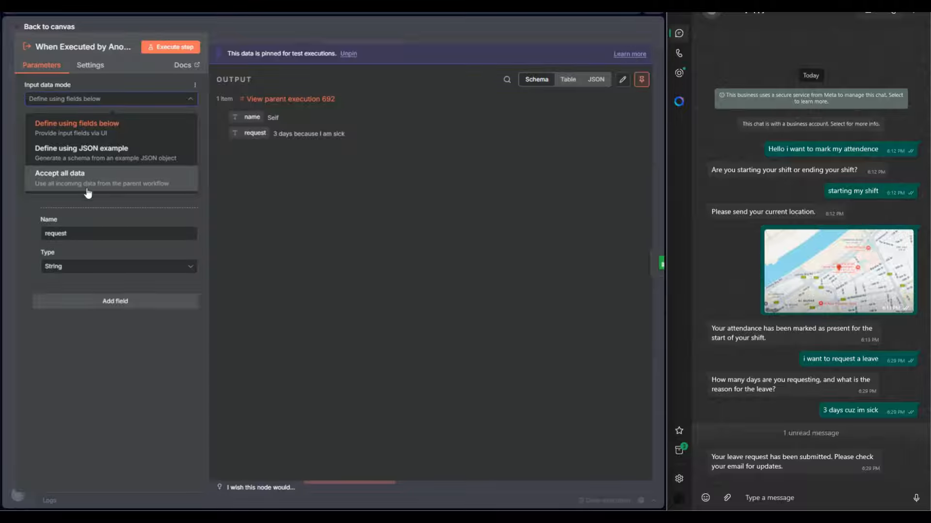
{"action": "left_click", "coordinate": [80, 136]}
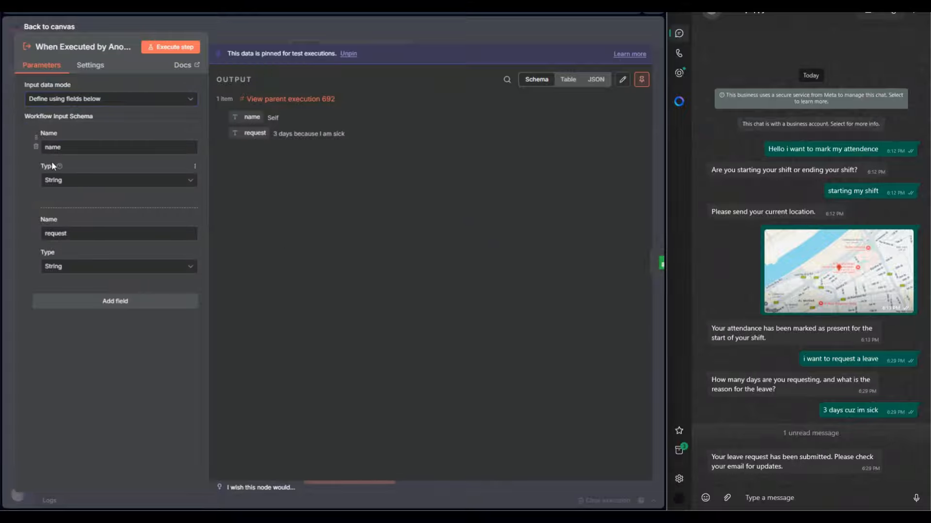
Compare process_leave_tool's name and request inputs in Main with the Process Leave trigger's fields and output.
{"action": "left_click", "coordinate": [44, 7]}
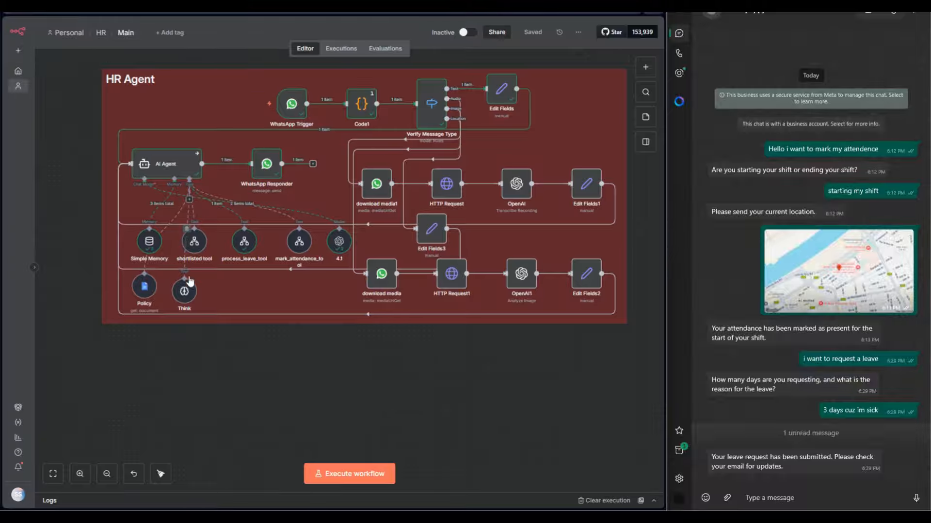
{"action": "double_click", "coordinate": [236, 247]}
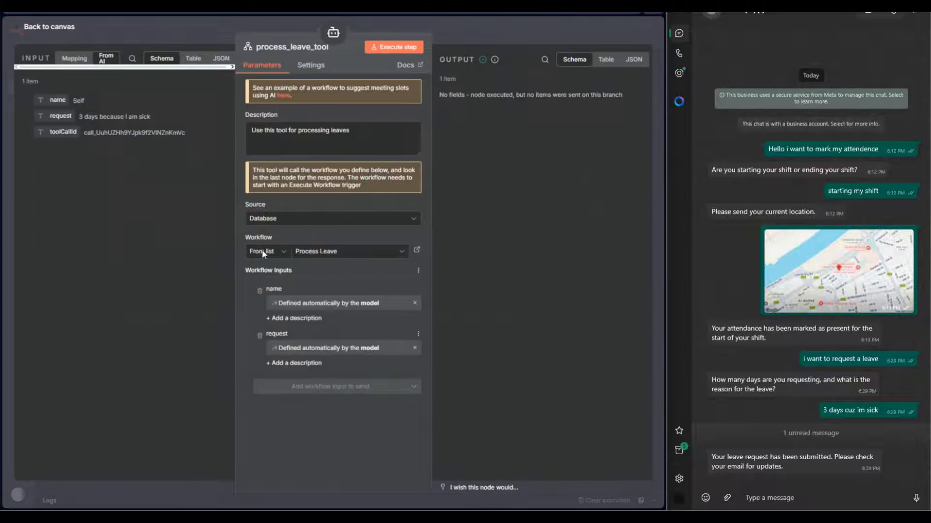
{"action": "left_click", "coordinate": [104, 7]}
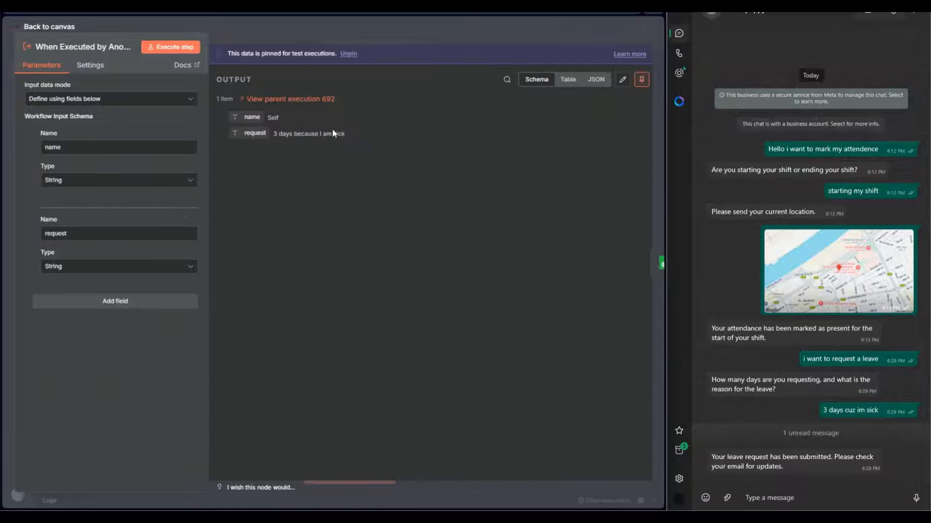
{"action": "double_click", "coordinate": [267, 117]}
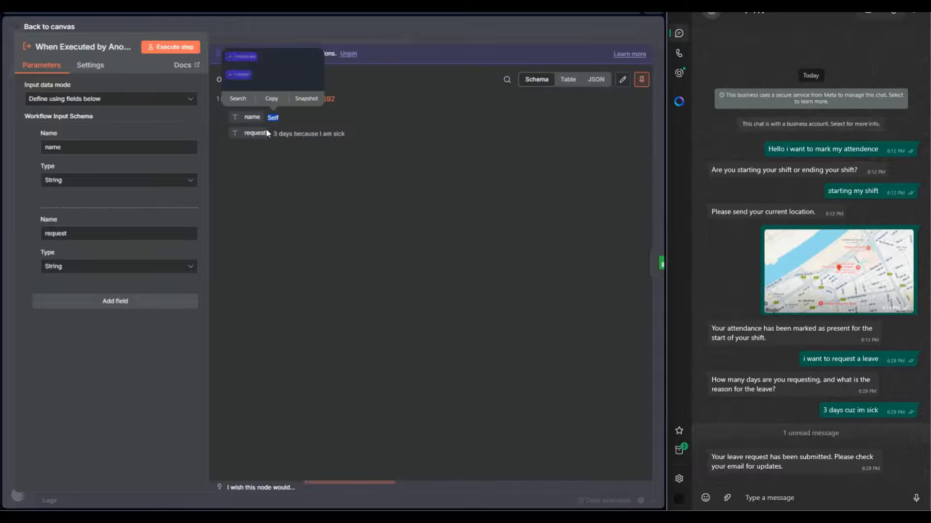
{"action": "left_click", "coordinate": [280, 28]}
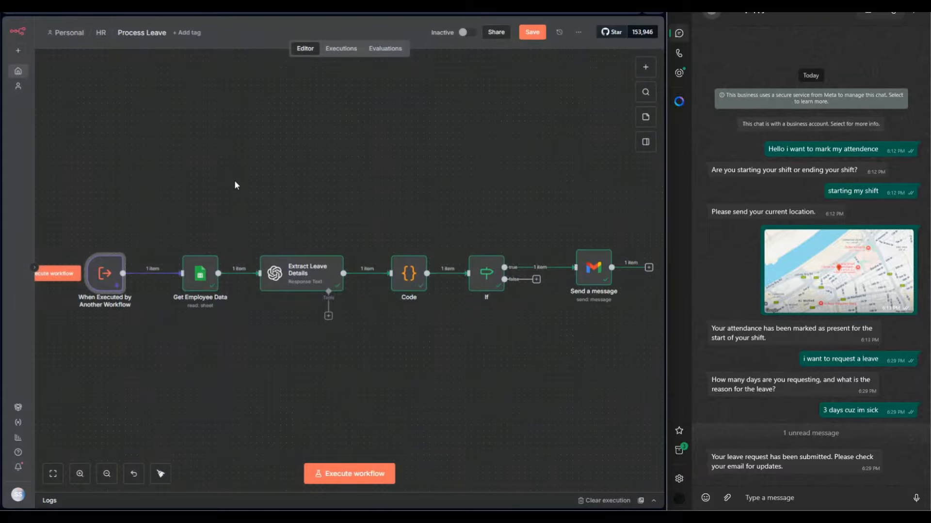
Inspect the Get Employee Data node's sheet and name filter settings, and view the Leave sheet in the Leaves spreadsheet.
{"action": "double_click", "coordinate": [201, 266]}
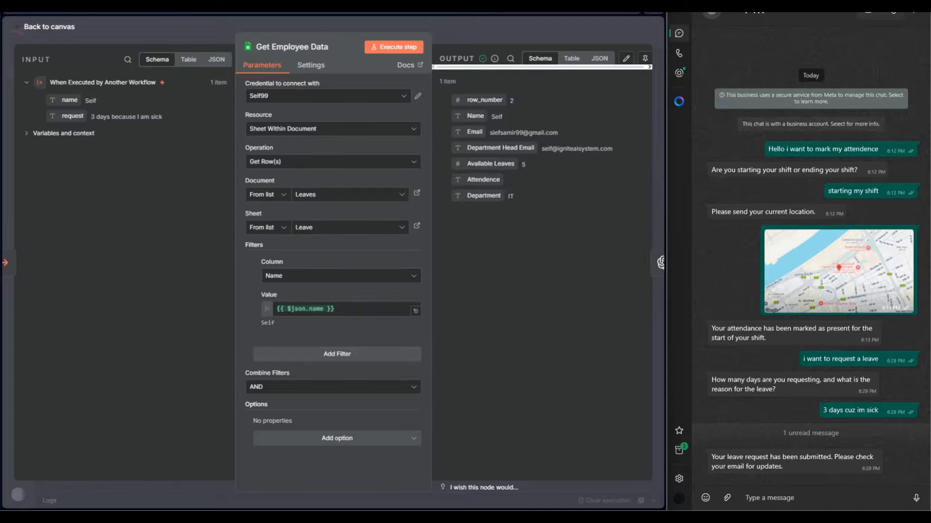
{"action": "left_click", "coordinate": [207, 7]}
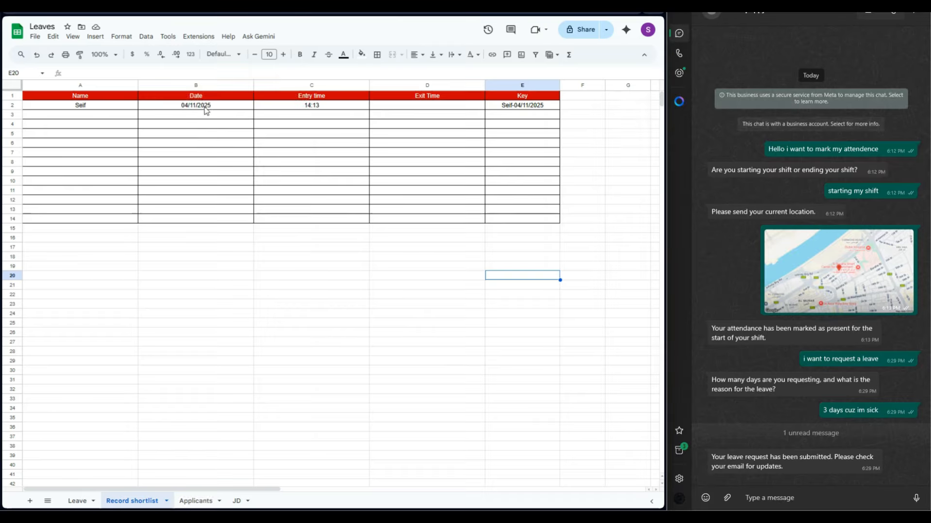
{"action": "left_click", "coordinate": [87, 496]}
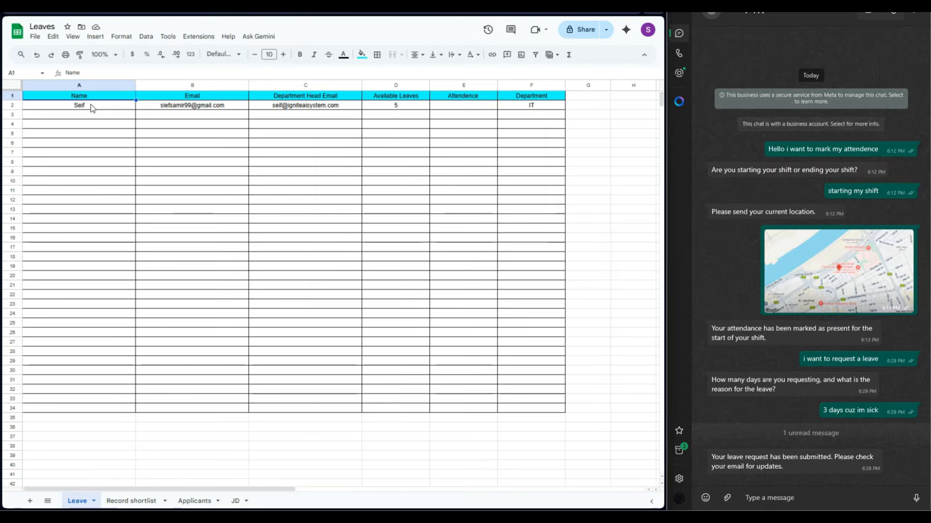
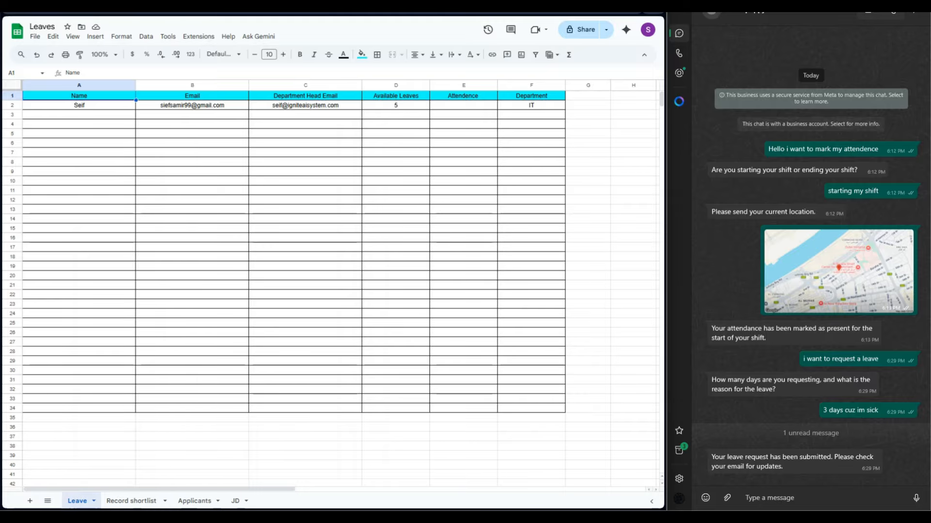
Examine the Extract Leave Details prompt in Process Leave, expanding the trigger's fields and the variables and context available to it.
{"action": "left_click", "coordinate": [356, 6]}
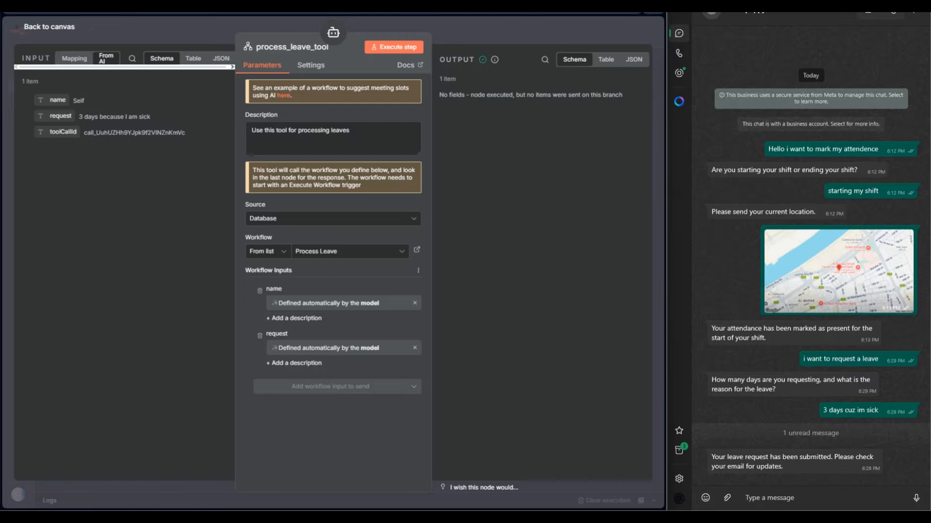
{"action": "left_click", "coordinate": [340, 5]}
{"action": "left_click", "coordinate": [475, 36]}
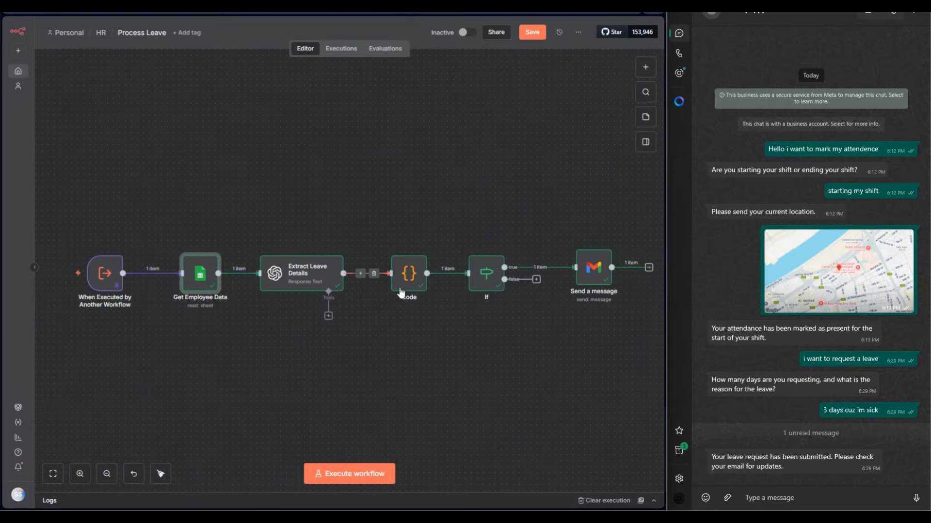
{"action": "double_click", "coordinate": [299, 281]}
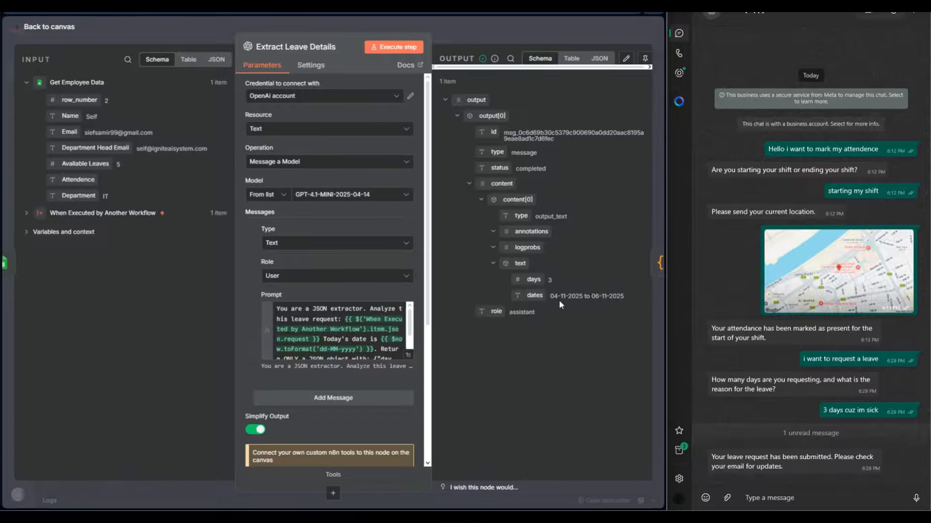
{"action": "left_click", "coordinate": [408, 356]}
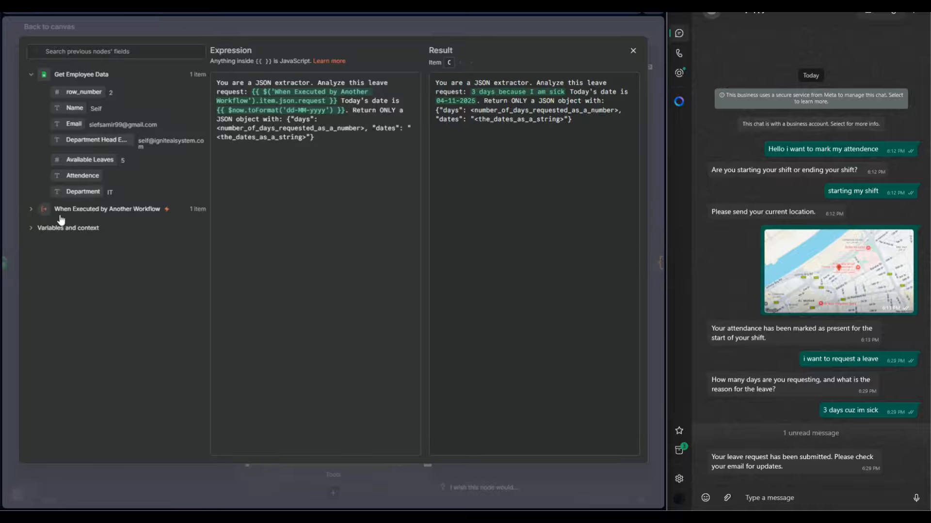
{"action": "left_click", "coordinate": [31, 209]}
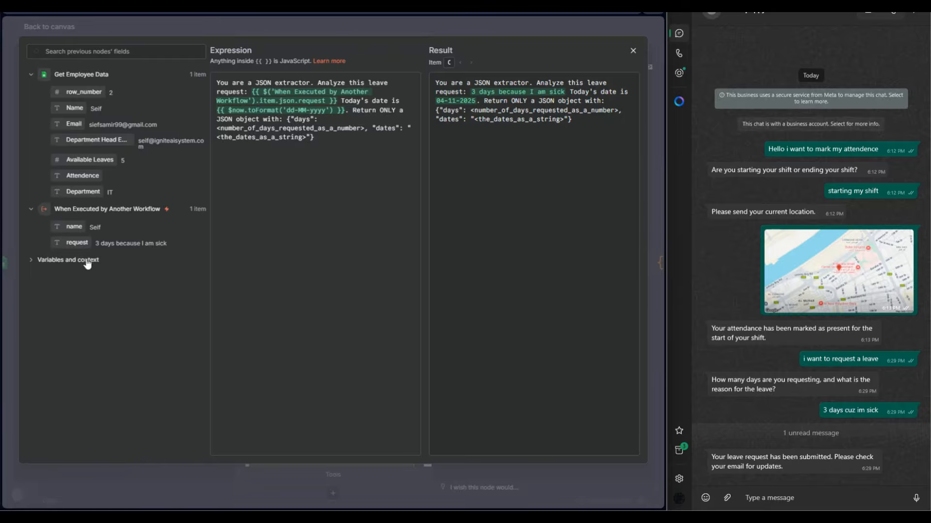
{"action": "left_click", "coordinate": [31, 260]}
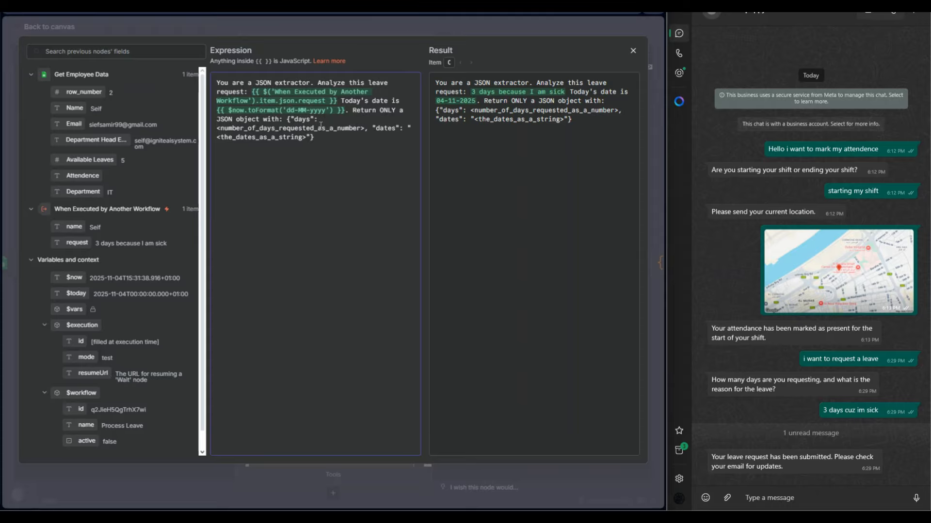
Change the date format for today's date in the Extract Leave Details prompt to dd/MM/yyyy and return to the canvas.
{"action": "key", "text": "BackSpace"}
{"action": "type", "text": "/"}
{"action": "key", "text": "BackSpace"}
{"action": "type", "text": "/MM/"}
{"action": "left_click", "coordinate": [202, 25]}
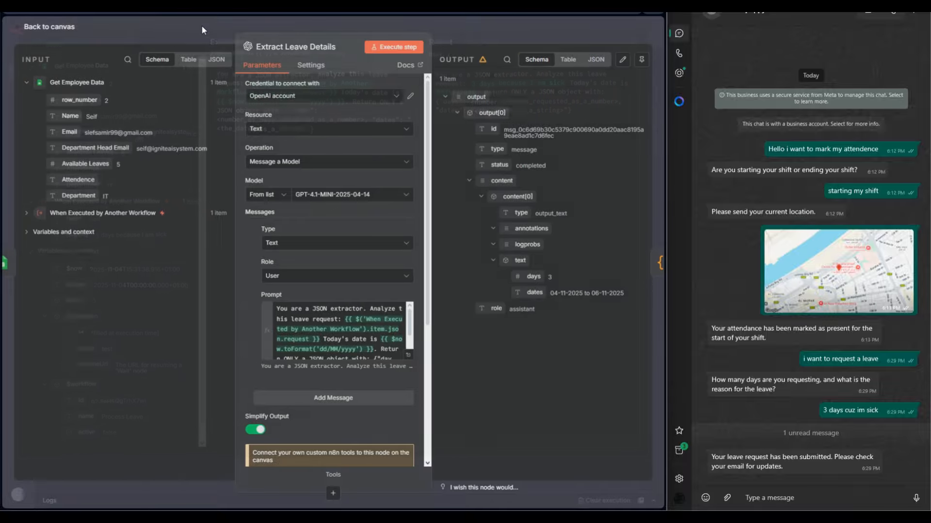
{"action": "left_click", "coordinate": [493, 36]}
Examine the Code node's insufficient-leave, auto-approve and escalate cases, and compare them with the Available Leaves field from Get Employee Data.
{"action": "double_click", "coordinate": [407, 276]}
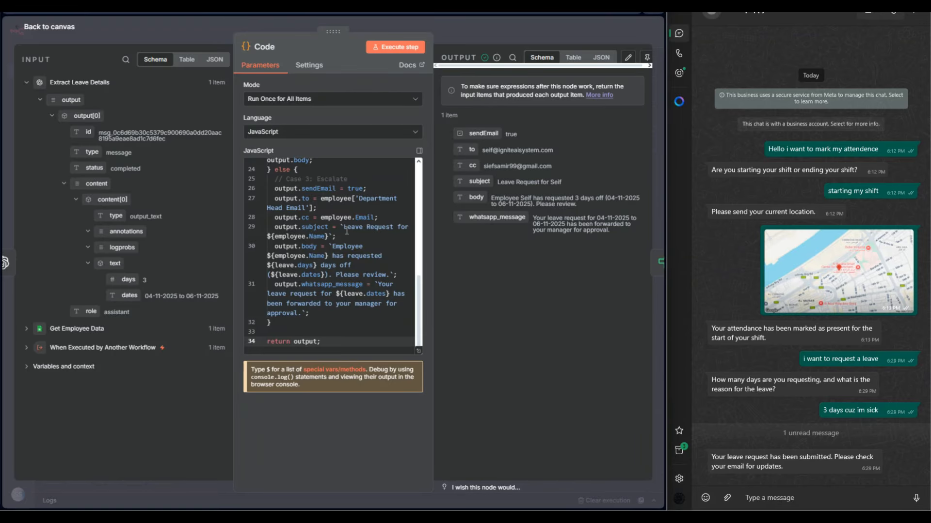
{"action": "scroll", "coordinate": [346, 232], "scroll_direction": "up", "scroll_amount": 3}
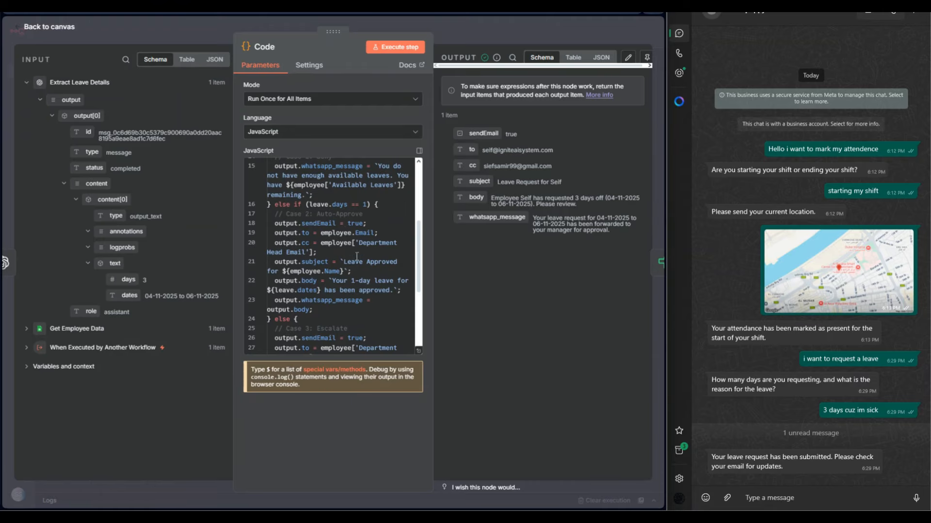
{"action": "left_click_drag", "start_coordinate": [377, 166], "coordinate": [325, 186]}
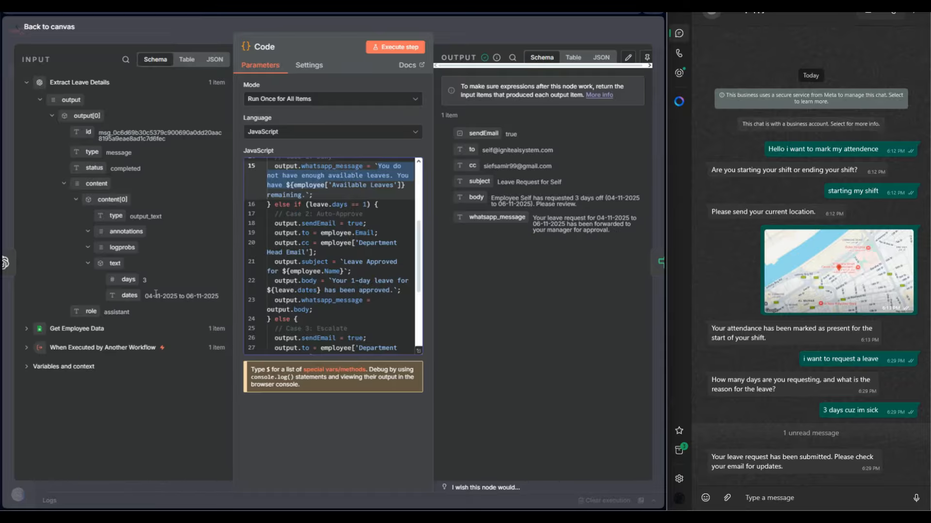
{"action": "left_click", "coordinate": [118, 34]}
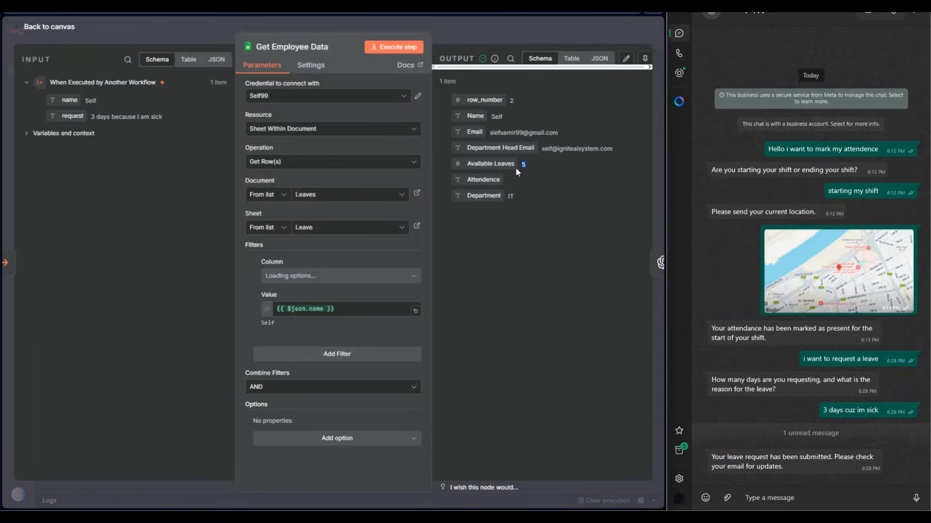
{"action": "left_click", "coordinate": [442, 33]}
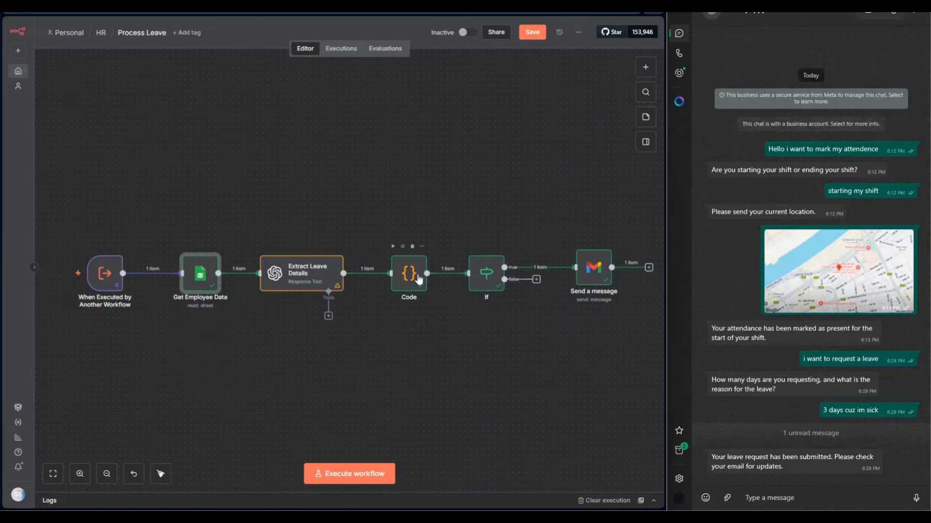
Review the If node's sendEmail condition and the Gmail OAuth2 credential used by the Send a message node.
{"action": "double_click", "coordinate": [490, 274]}
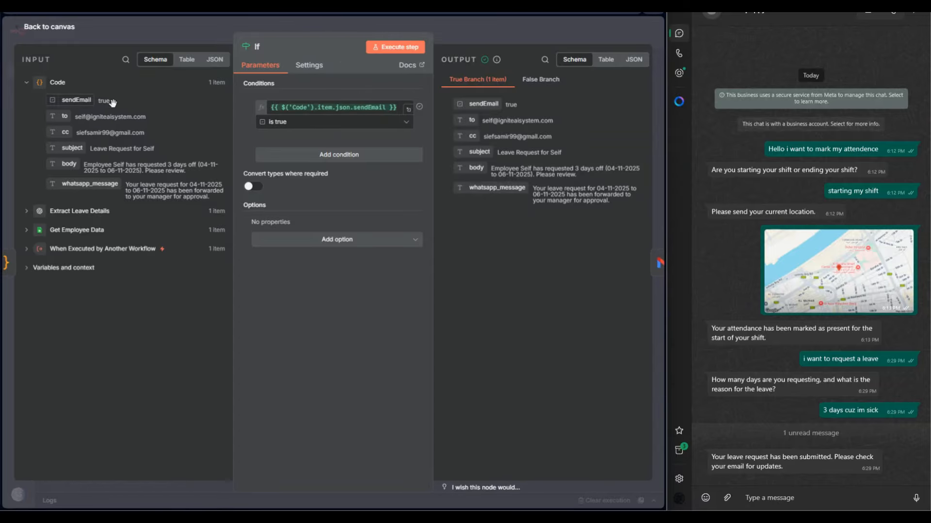
{"action": "left_click", "coordinate": [527, 28]}
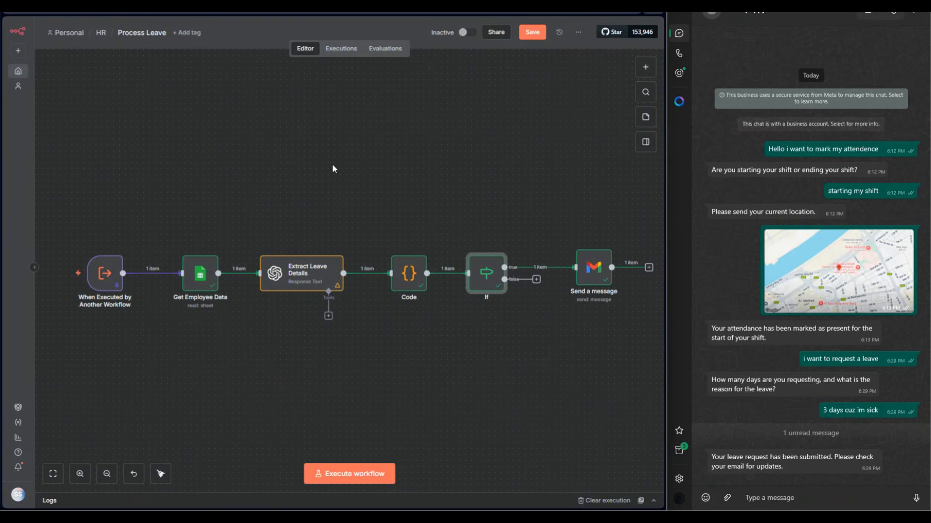
{"action": "double_click", "coordinate": [568, 290]}
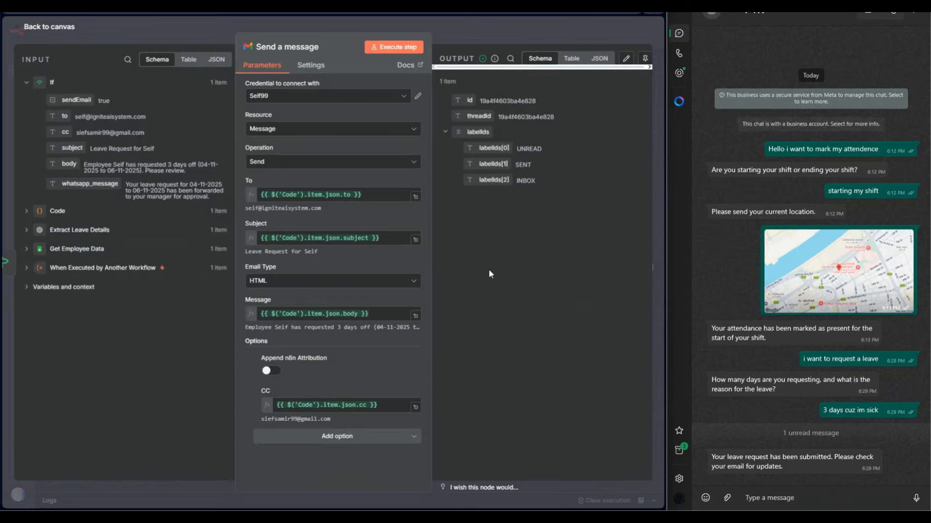
{"action": "left_click", "coordinate": [419, 97]}
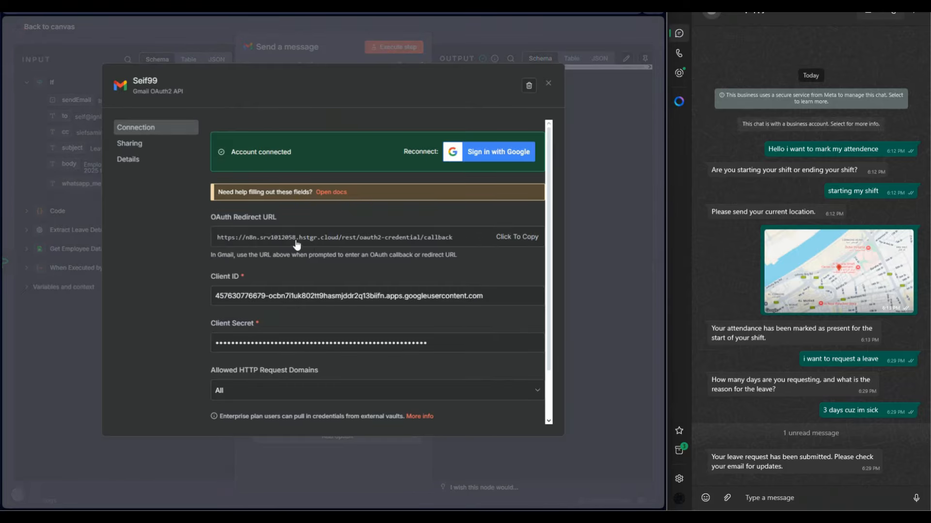
{"action": "scroll", "coordinate": [303, 291], "scroll_direction": "down", "scroll_amount": 2}
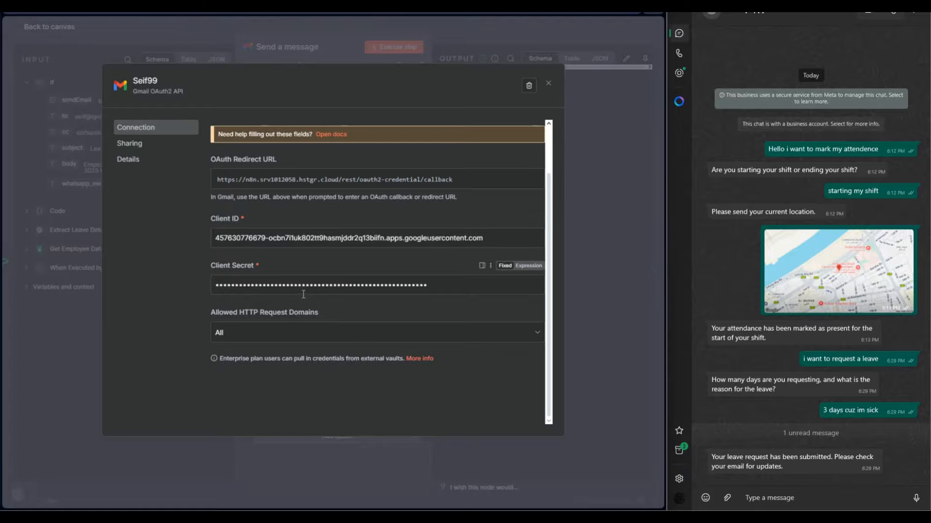
{"action": "scroll", "coordinate": [303, 294], "scroll_direction": "up", "scroll_amount": 2}
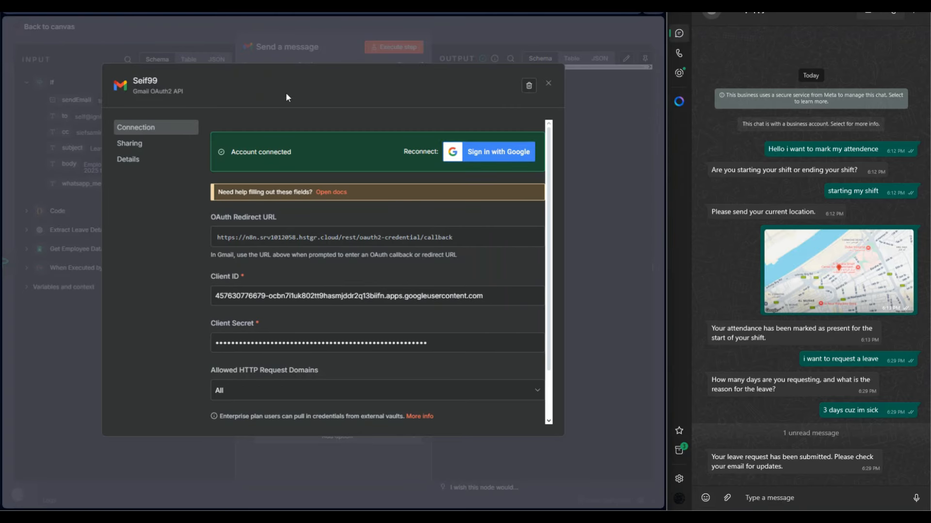
{"action": "left_click", "coordinate": [237, 57]}
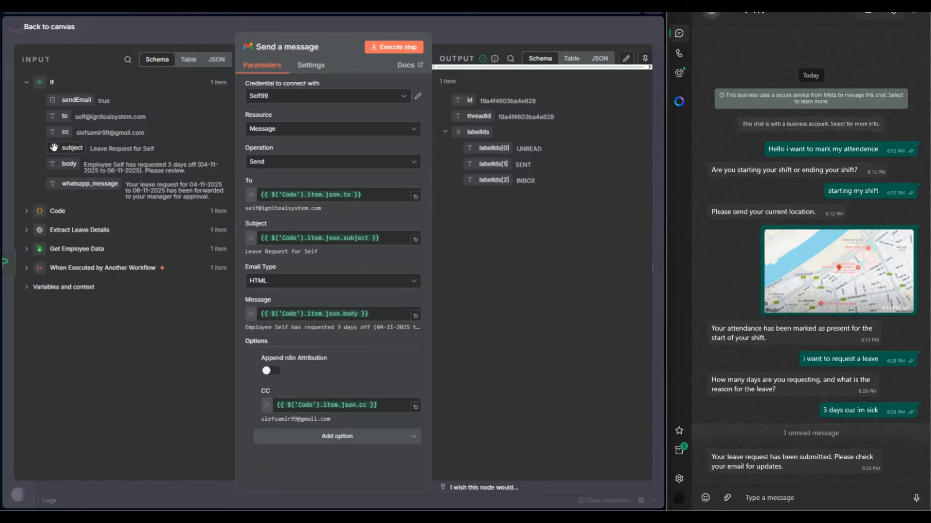
Review the Send a message node's recipient, subject, message and CC mappings, and collapse labelIds in its output.
{"action": "left_click_drag", "start_coordinate": [61, 147], "coordinate": [97, 165]}
{"action": "left_click", "coordinate": [266, 282]}
{"action": "left_click", "coordinate": [504, 286]}
{"action": "left_click", "coordinate": [450, 134]}
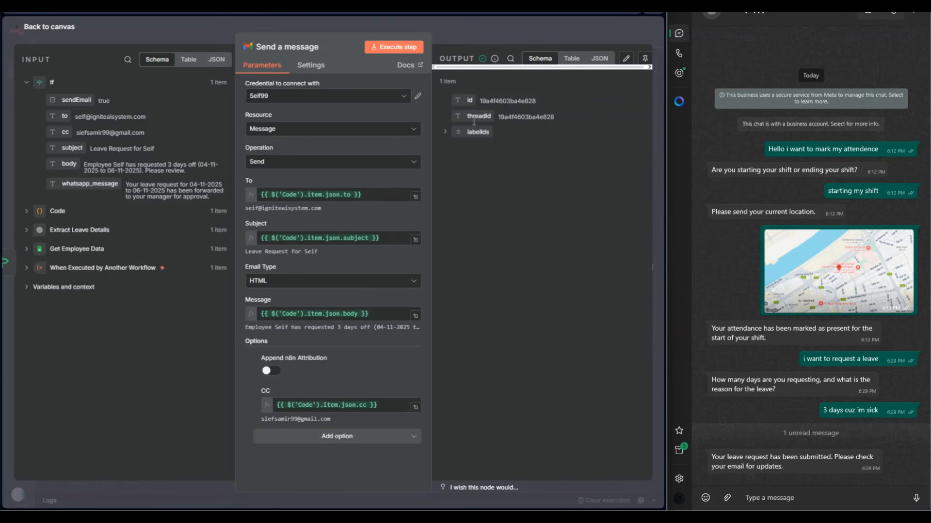
{"action": "left_click", "coordinate": [449, 21]}
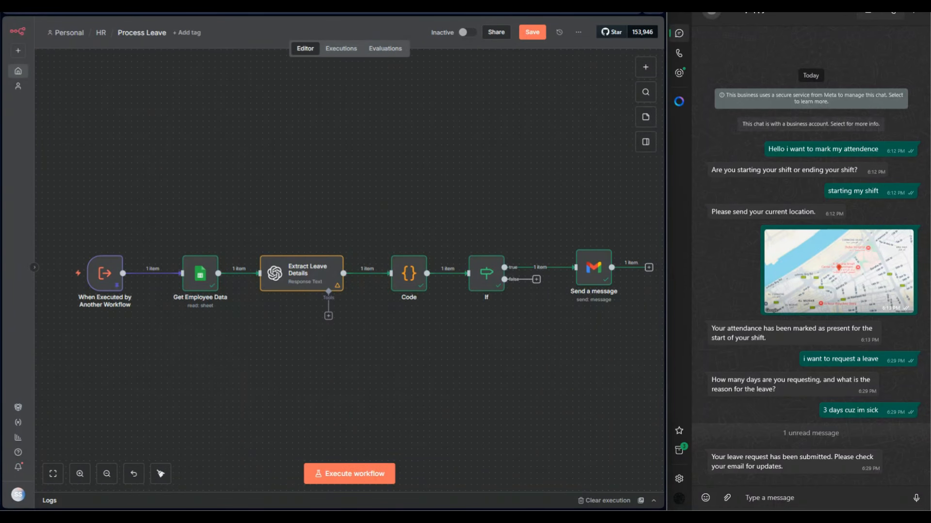
Execute the Main workflow and send "i want to apply for a job" to the agent in the WhatsApp chat.
{"action": "left_click", "coordinate": [64, 5]}
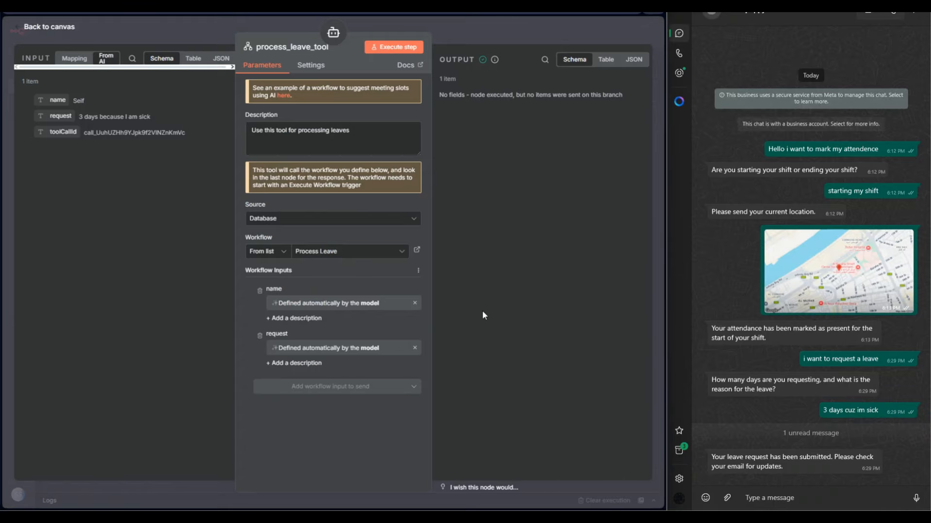
{"action": "left_click", "coordinate": [455, 33]}
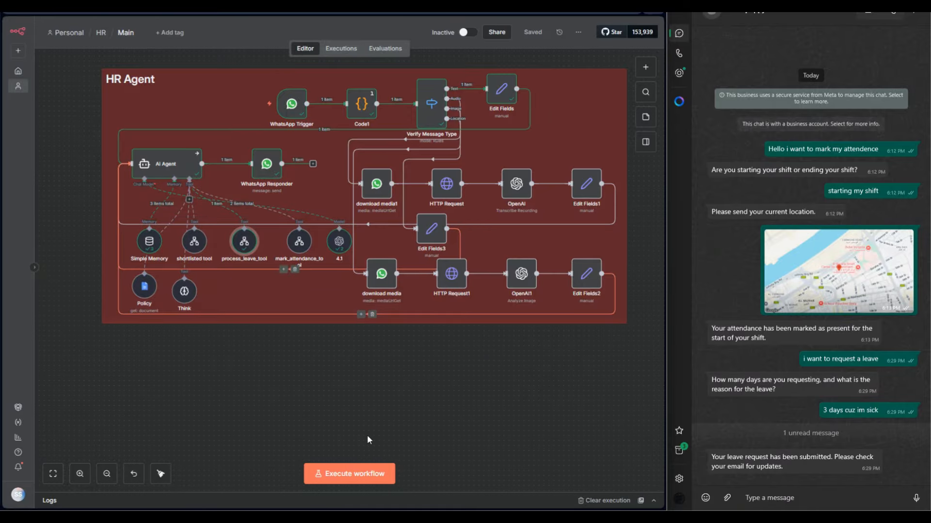
{"action": "left_click", "coordinate": [788, 499]}
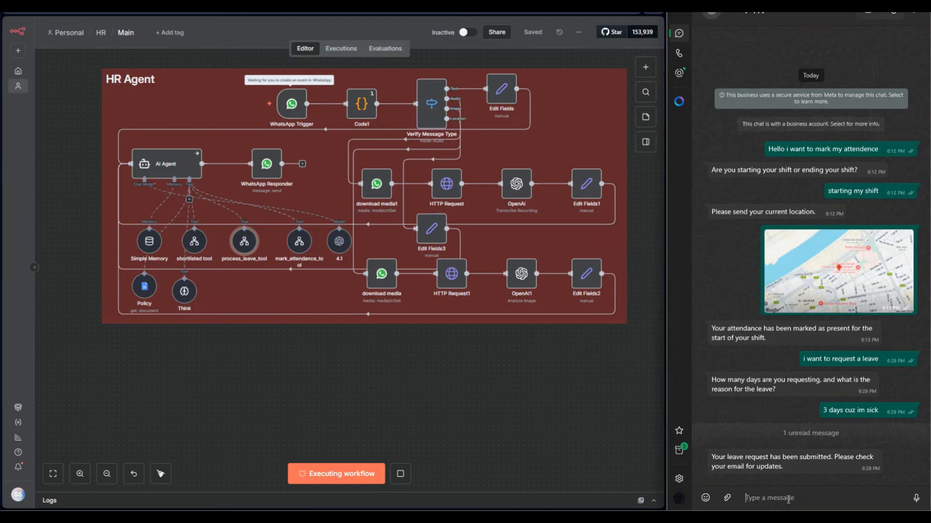
{"action": "type", "text": "i want to"}
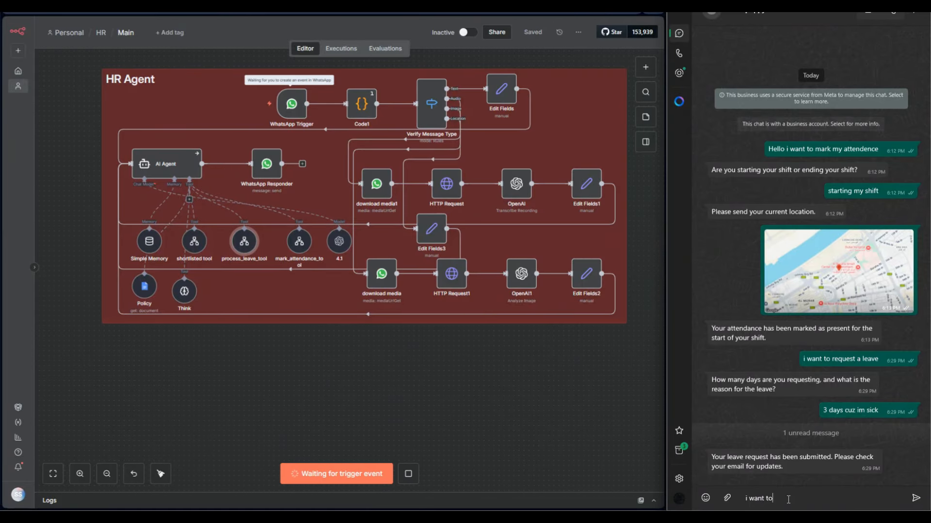
{"action": "type", "text": " apply for a job"}
{"action": "key", "text": "Return"}
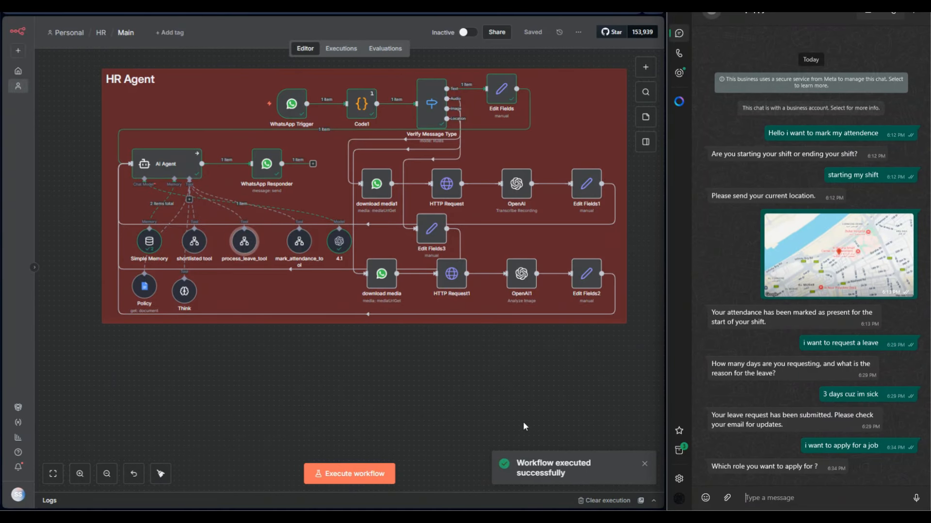
Execute the Main workflow again and enter "assistant" as the unsent role reply in the WhatsApp chat.
{"action": "left_click", "coordinate": [390, 475]}
{"action": "left_click", "coordinate": [773, 497]}
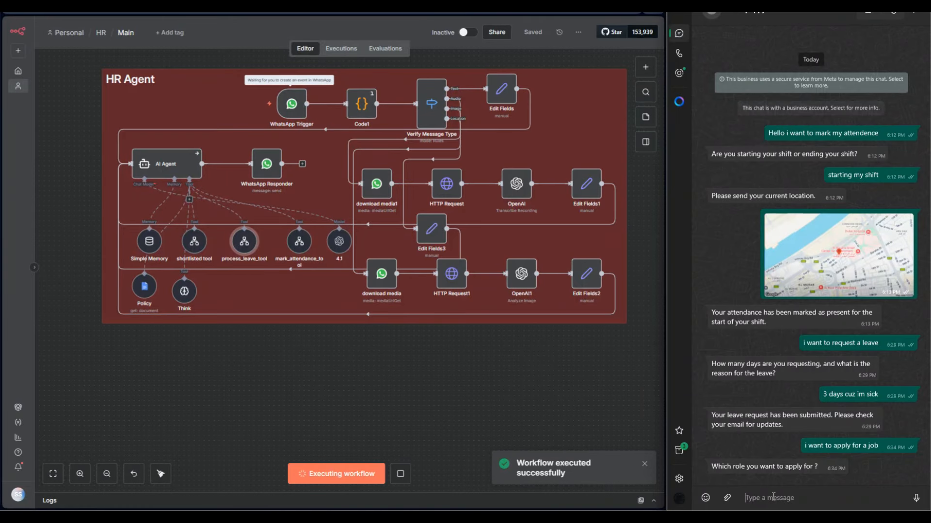
{"action": "type", "text": "assi"}
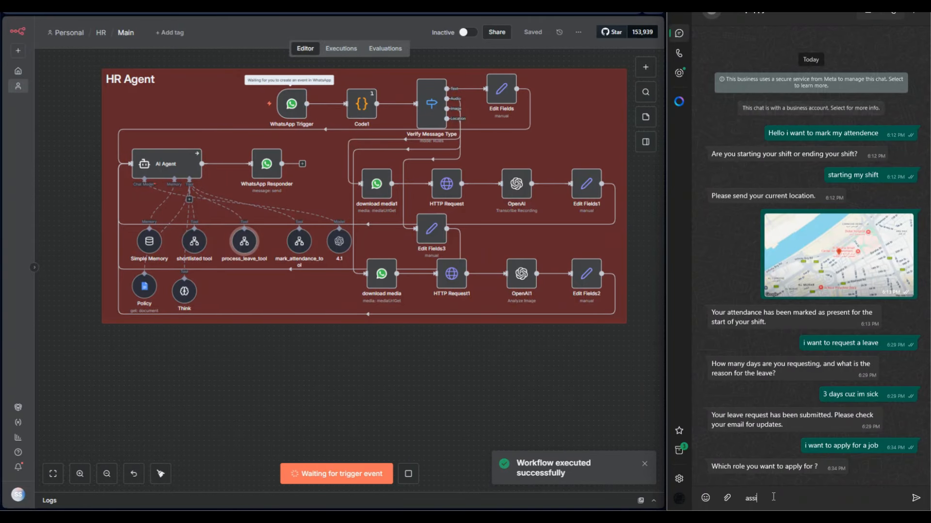
{"action": "type", "text": "stant"}
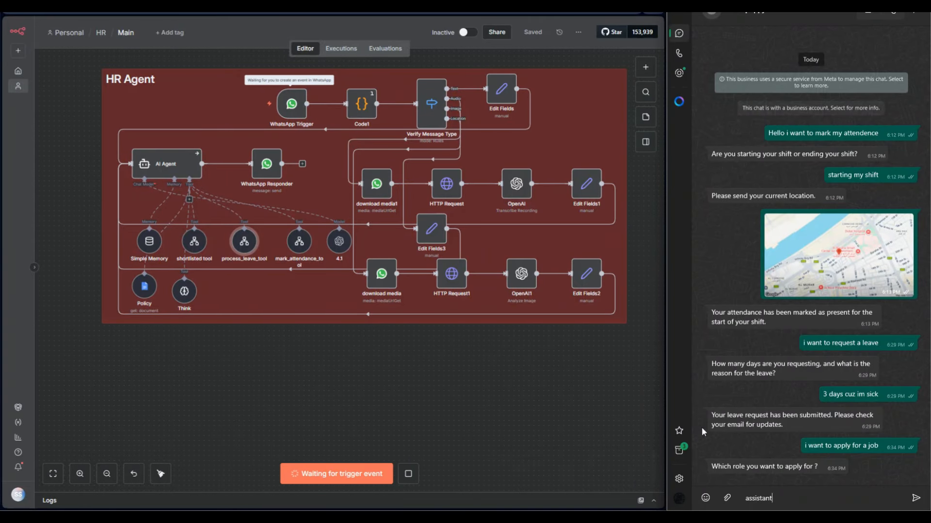
Switch to the Leaves spreadsheet and review the positions and job descriptions on the JD sheet.
{"action": "left_click", "coordinate": [330, 6]}
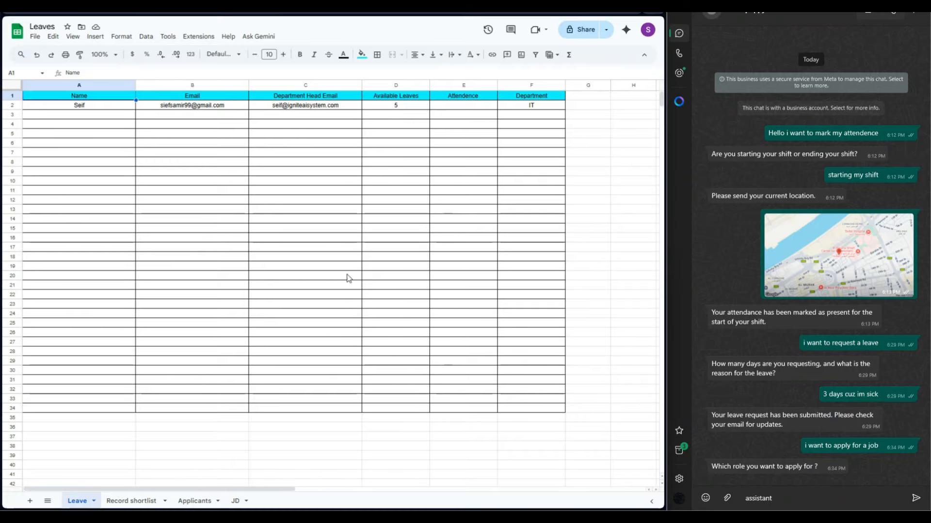
{"action": "left_click", "coordinate": [234, 501]}
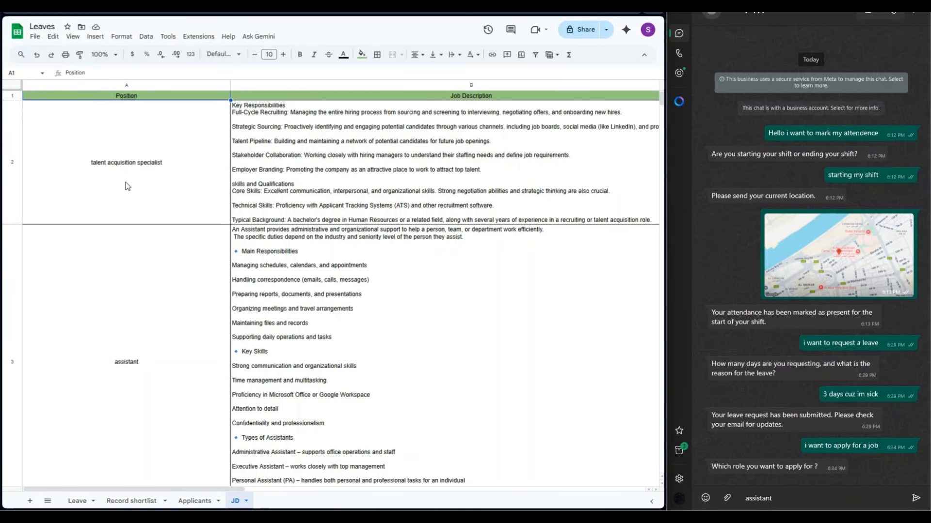
{"action": "scroll", "coordinate": [143, 250], "scroll_direction": "down", "scroll_amount": 3}
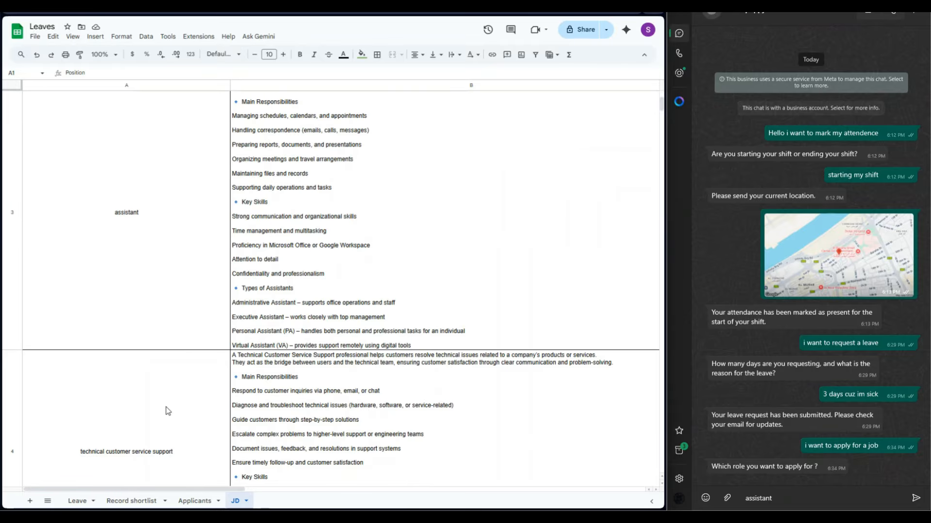
{"action": "scroll", "coordinate": [168, 411], "scroll_direction": "up", "scroll_amount": 1}
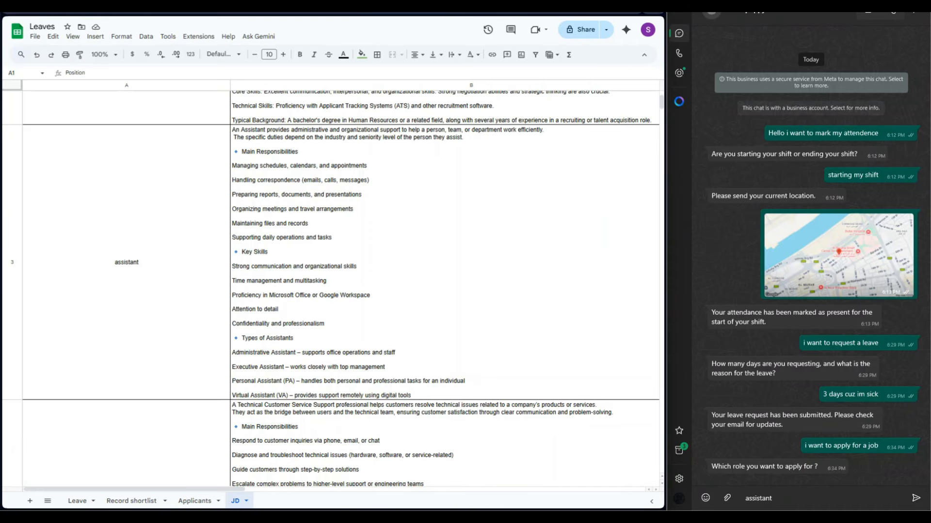
Send the "assistant" reply in WhatsApp while Main is running, and return to the JD sheet in the Leaves spreadsheet.
{"action": "left_click", "coordinate": [167, 10]}
{"action": "key", "text": "Return"}
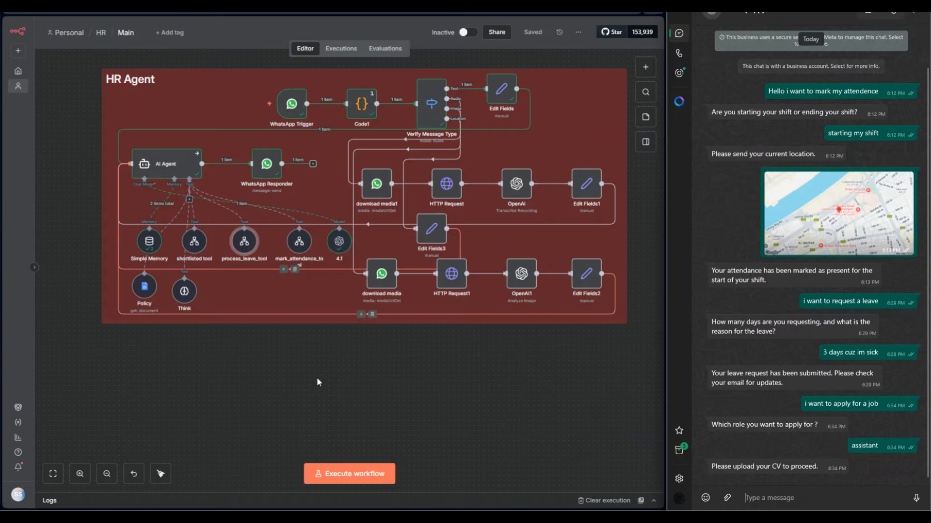
{"action": "left_click", "coordinate": [233, 5]}
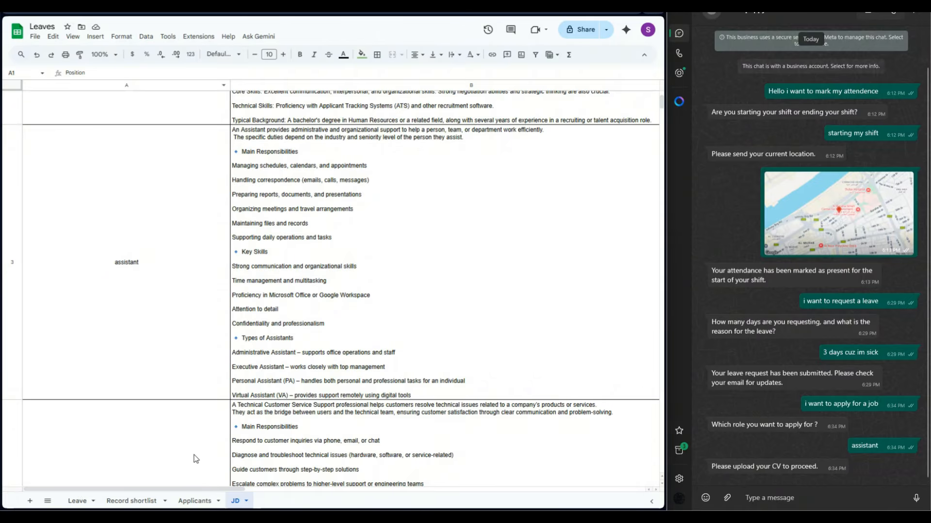
Check the Applicants sheet of the Leaves spreadsheet, and execute the Main workflow again in n8n.
{"action": "left_click", "coordinate": [195, 501]}
{"action": "left_click", "coordinate": [181, 194]}
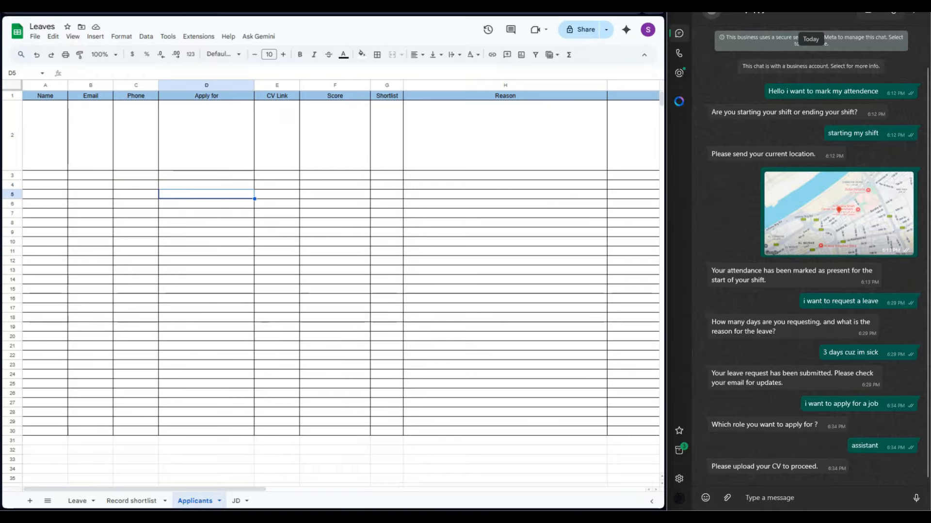
{"action": "left_click", "coordinate": [127, 6]}
{"action": "left_click", "coordinate": [384, 474]}
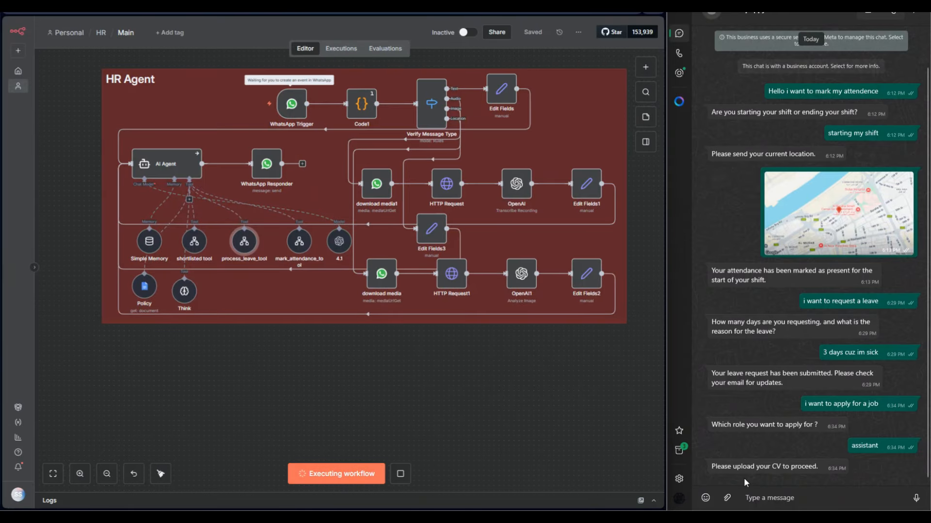
Attach the applicant's CV image in the WhatsApp chat and send it to the agent.
{"action": "left_click", "coordinate": [727, 498]}
{"action": "left_click", "coordinate": [724, 401]}
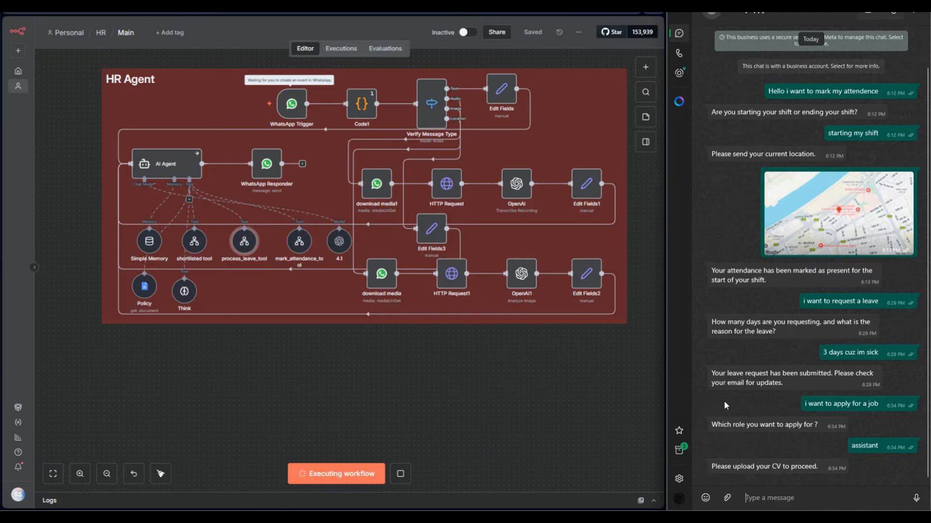
{"action": "double_click", "coordinate": [599, 67]}
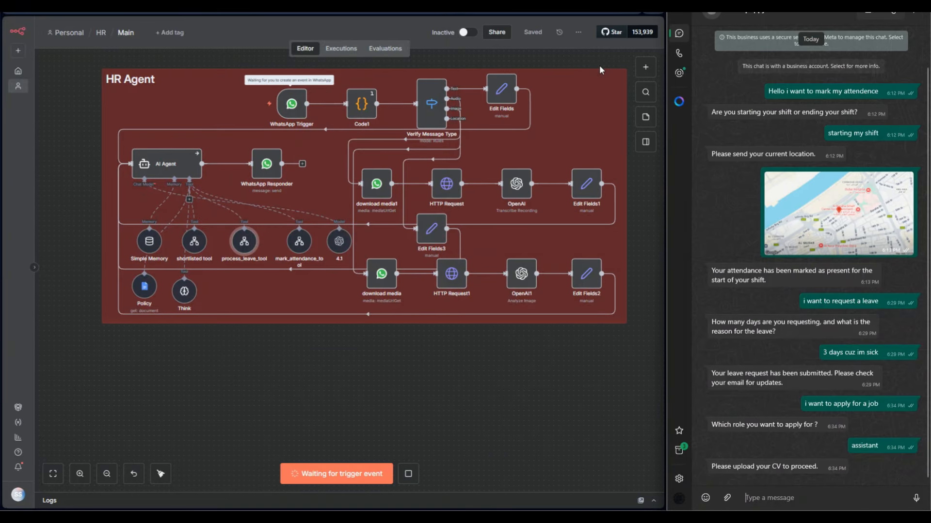
{"action": "left_click", "coordinate": [909, 487]}
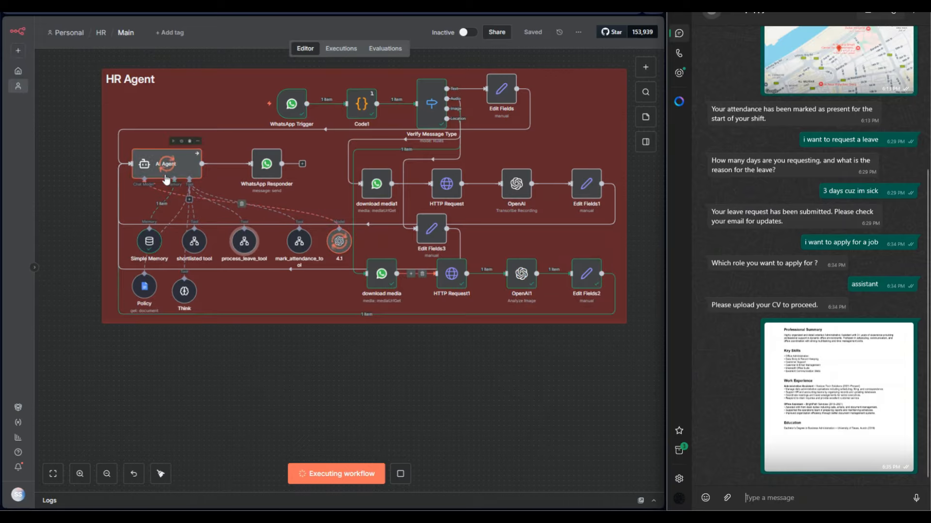
Open the Shortlist Candidates sub-workflow from the shortlisted tool and copy its latest execution to the editor.
{"action": "double_click", "coordinate": [197, 251]}
{"action": "left_click", "coordinate": [410, 251]}
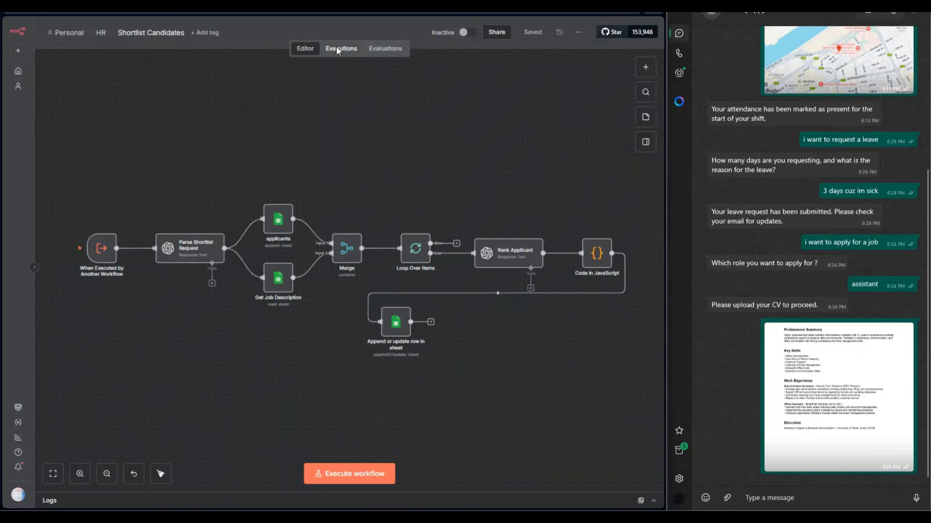
{"action": "left_click", "coordinate": [338, 49]}
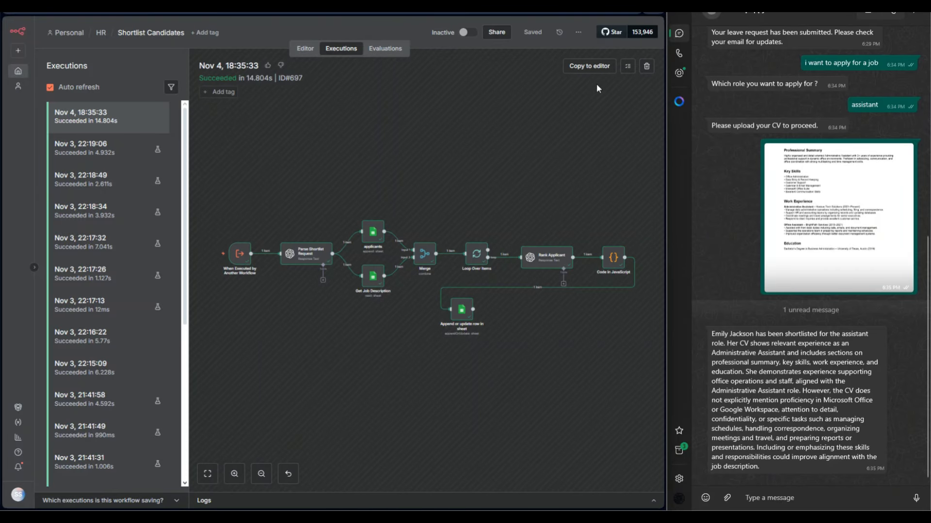
{"action": "left_click", "coordinate": [590, 66]}
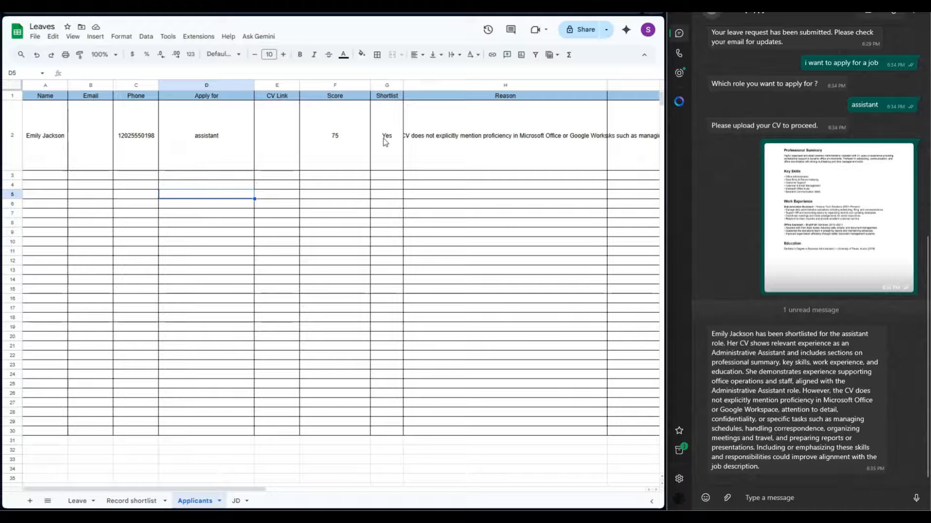
Review the full Reason and Missing Skills texts of the new applicant on the Applicants sheet.
{"action": "left_click_drag", "start_coordinate": [259, 490], "coordinate": [354, 504]}
{"action": "double_click", "coordinate": [259, 143]}
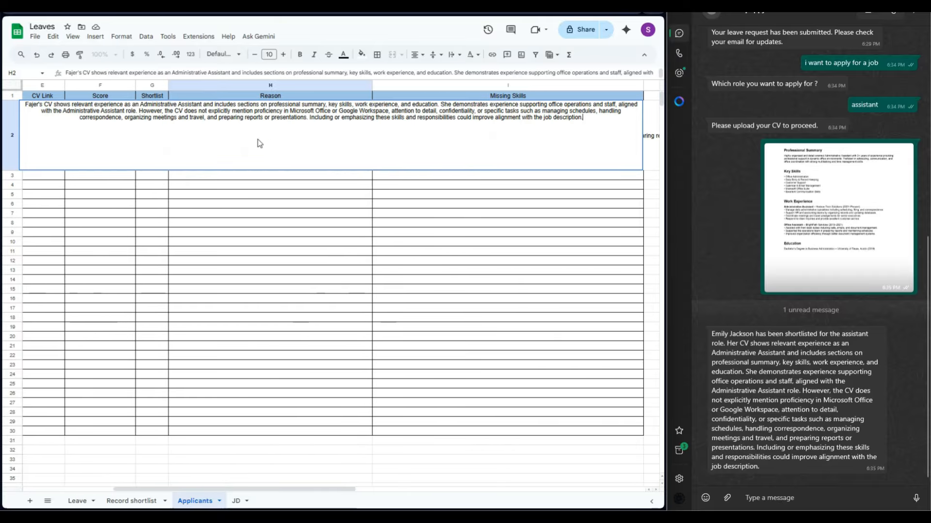
{"action": "left_click", "coordinate": [248, 223]}
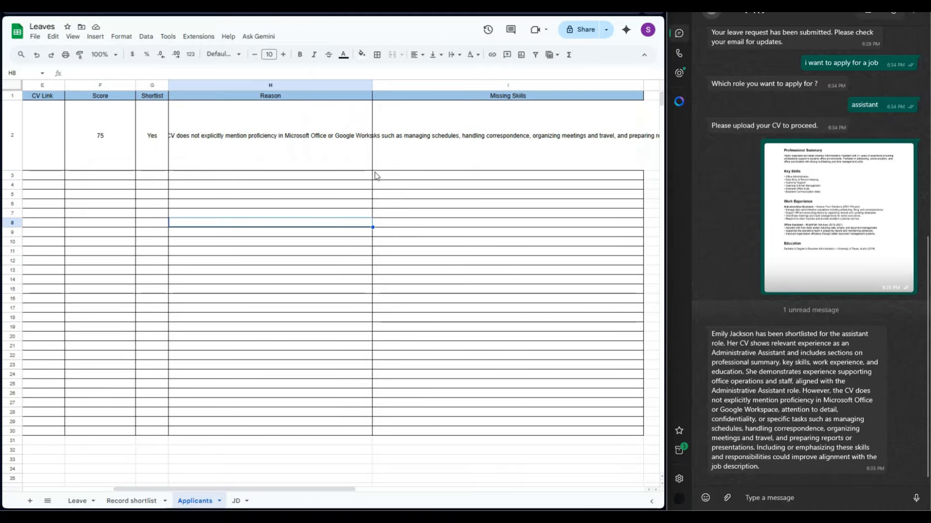
{"action": "double_click", "coordinate": [493, 121]}
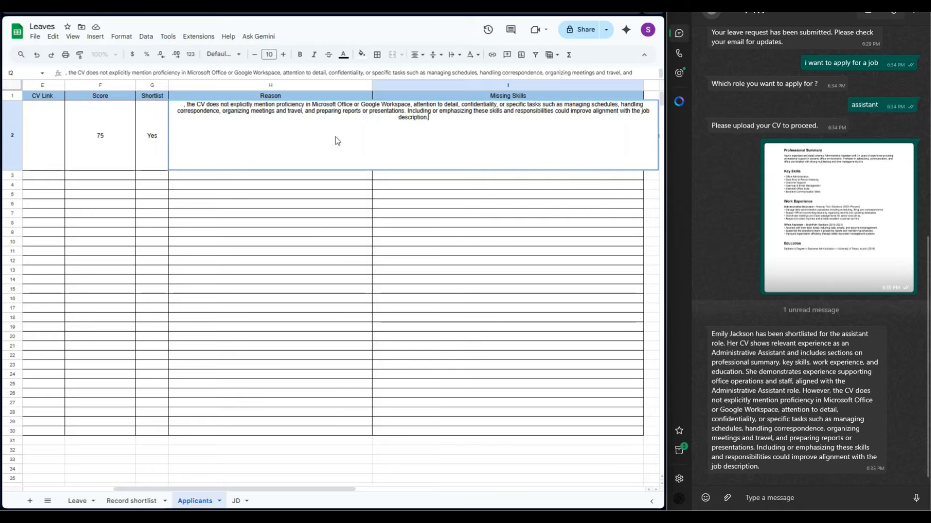
{"action": "left_click", "coordinate": [317, 216]}
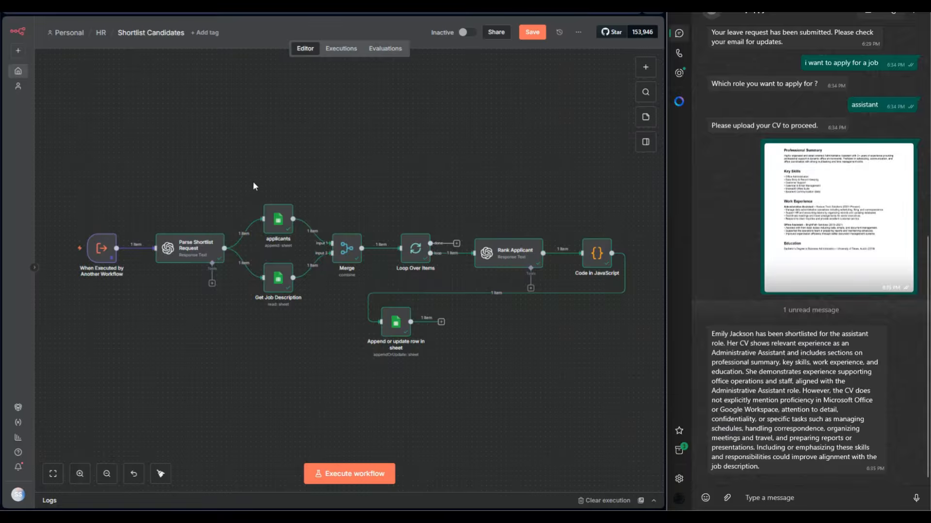
Review the Shortlist Candidates trigger and the shortlisted tool's workflow inputs, showing the name input's expression and restoring its model-defined setting.
{"action": "double_click", "coordinate": [101, 248]}
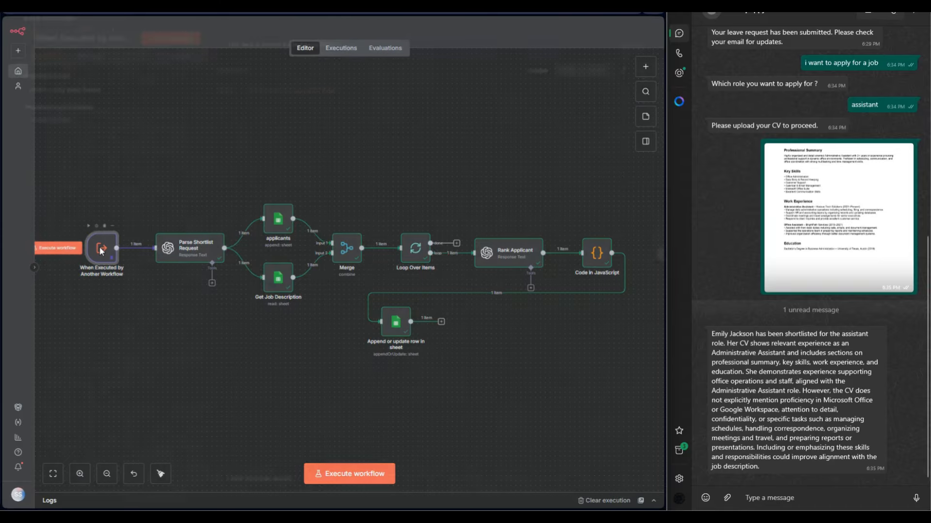
{"action": "scroll", "coordinate": [135, 155], "scroll_direction": "down", "scroll_amount": 1}
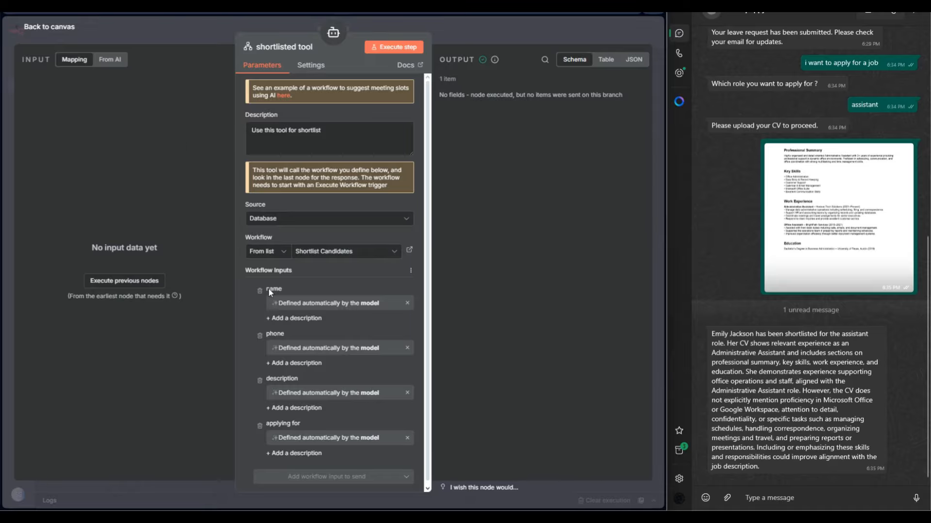
{"action": "scroll", "coordinate": [285, 301], "scroll_direction": "down", "scroll_amount": 1}
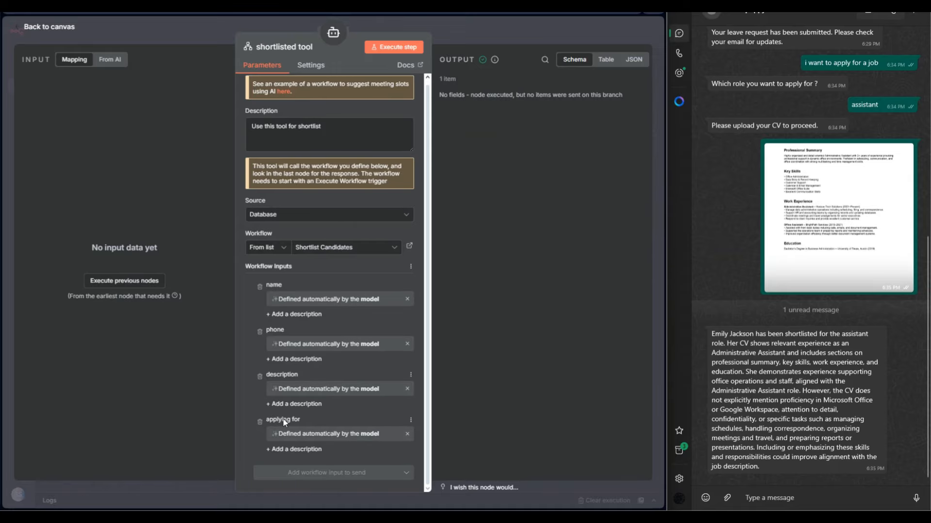
{"action": "left_click", "coordinate": [406, 302]}
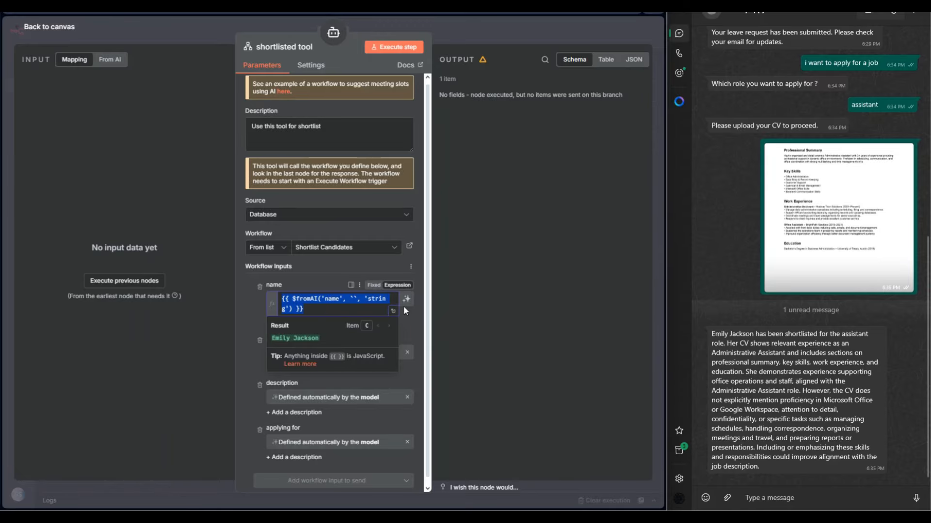
{"action": "left_click", "coordinate": [408, 303]}
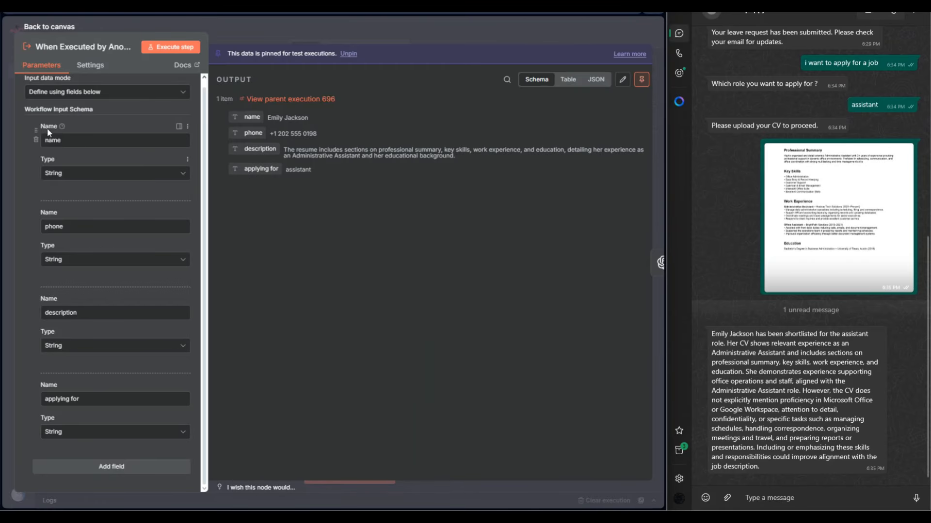
Check the input data mode options and input schema of the When Executed by Another Workflow trigger, and return to the canvas.
{"action": "left_click", "coordinate": [69, 93]}
{"action": "left_click", "coordinate": [68, 93]}
{"action": "left_click", "coordinate": [229, 33]}
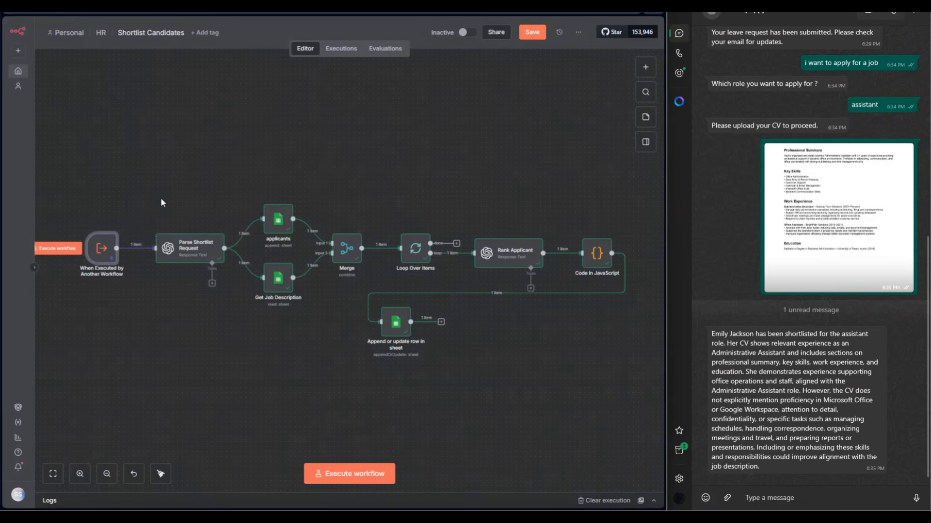
View the Parse Shortlist Request settings and look up the available OpenAI actions without adding a node.
{"action": "double_click", "coordinate": [174, 252]}
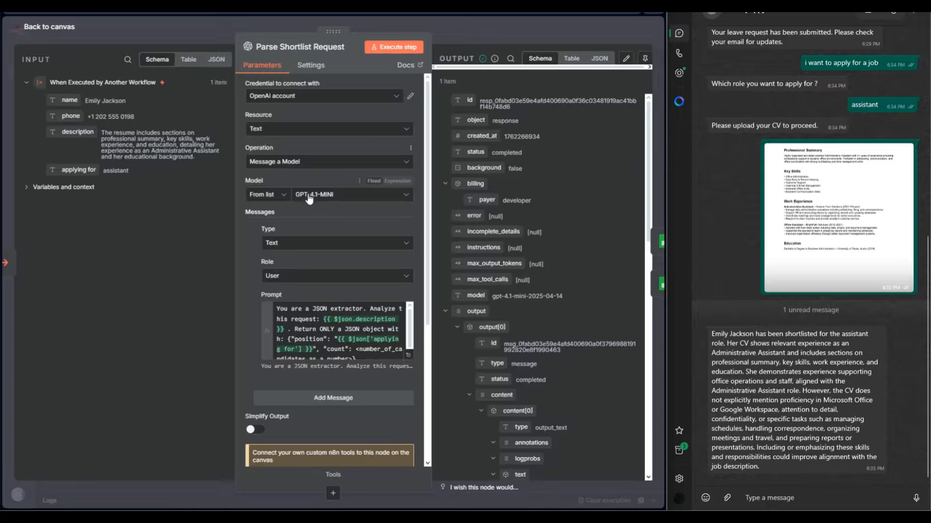
{"action": "key", "text": "Escape"}
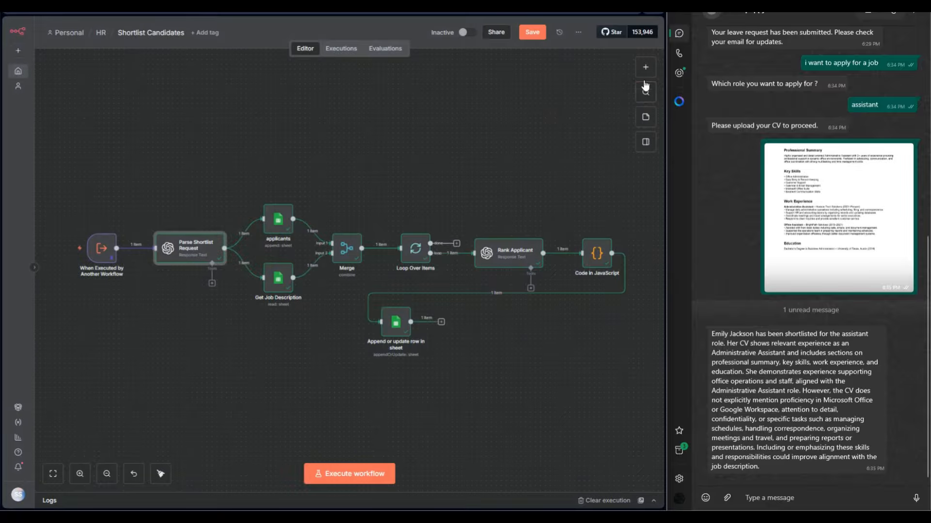
{"action": "left_click", "coordinate": [646, 66]}
{"action": "type", "text": "open"}
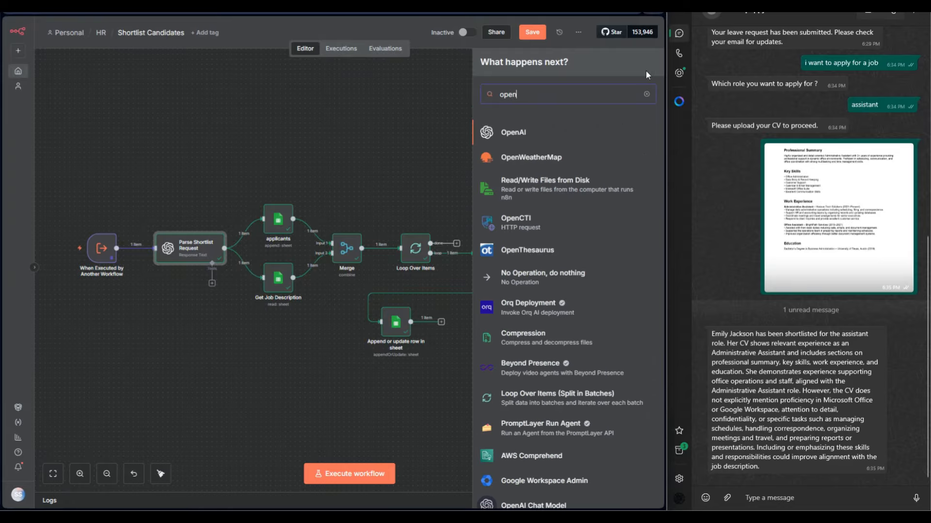
{"action": "left_click", "coordinate": [540, 136]}
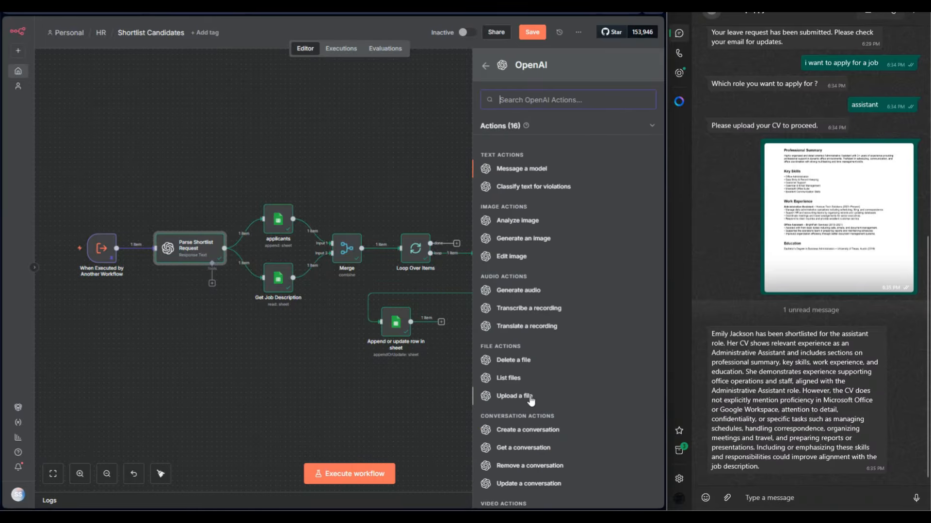
{"action": "left_click", "coordinate": [247, 214]}
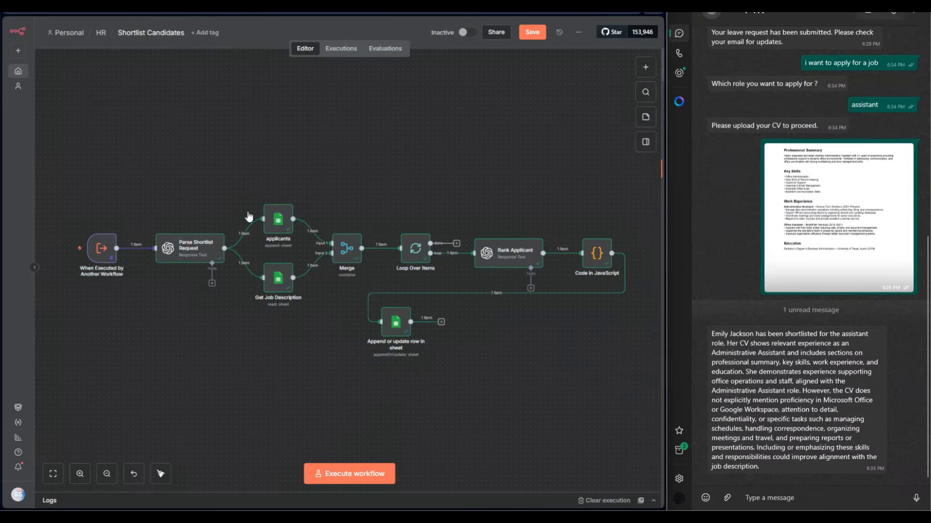
Examine the Parse Shortlist Request prompt and its resolved result in the expanded expression editor, and return to the canvas.
{"action": "left_click", "coordinate": [195, 254]}
{"action": "double_click", "coordinate": [194, 254]}
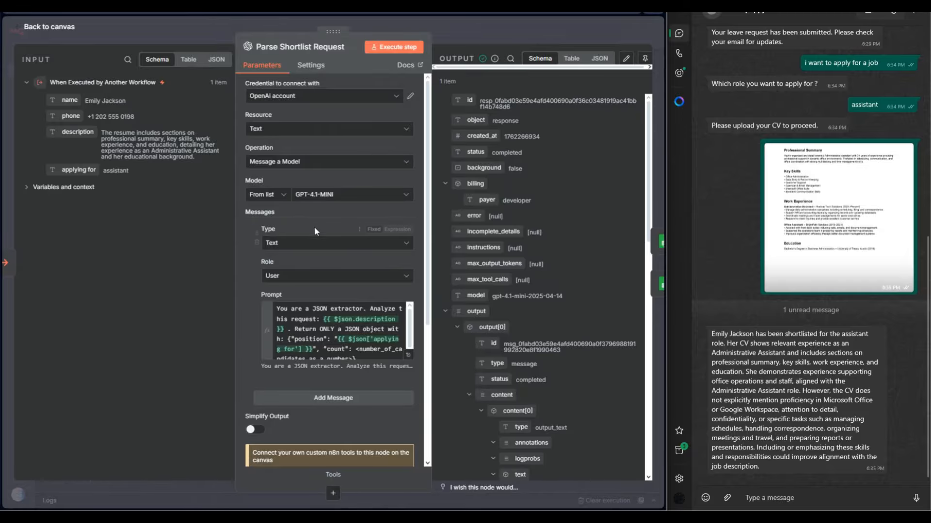
{"action": "left_click", "coordinate": [409, 355]}
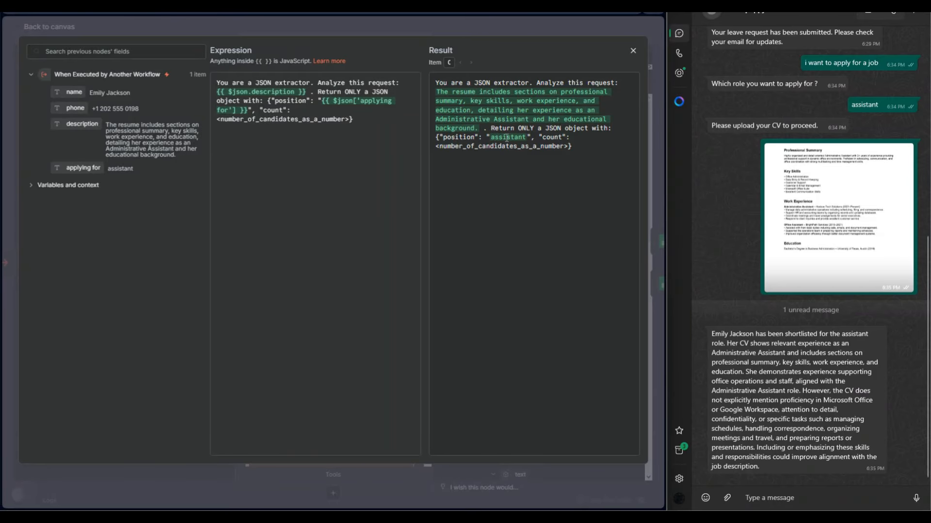
{"action": "left_click", "coordinate": [391, 21]}
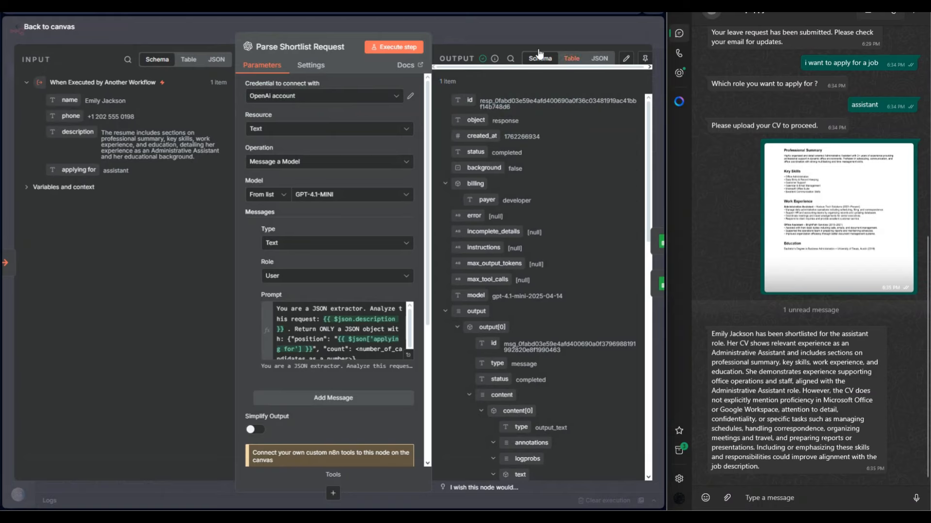
{"action": "left_click", "coordinate": [494, 31]}
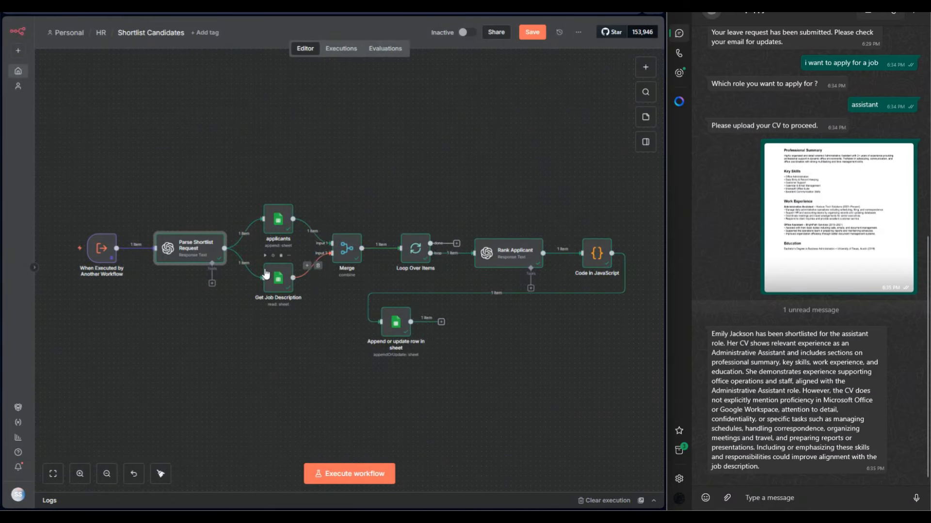
Review how the applicants node maps Name, Phone and Apply for to the Applicants sheet, and close it.
{"action": "double_click", "coordinate": [274, 232]}
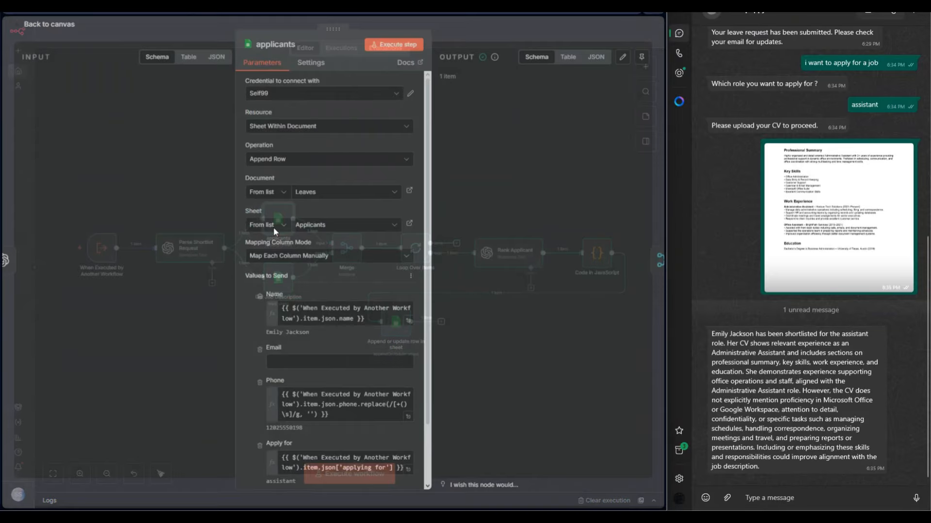
{"action": "scroll", "coordinate": [256, 287], "scroll_direction": "down", "scroll_amount": 1}
{"action": "scroll", "coordinate": [256, 286], "scroll_direction": "down", "scroll_amount": 1}
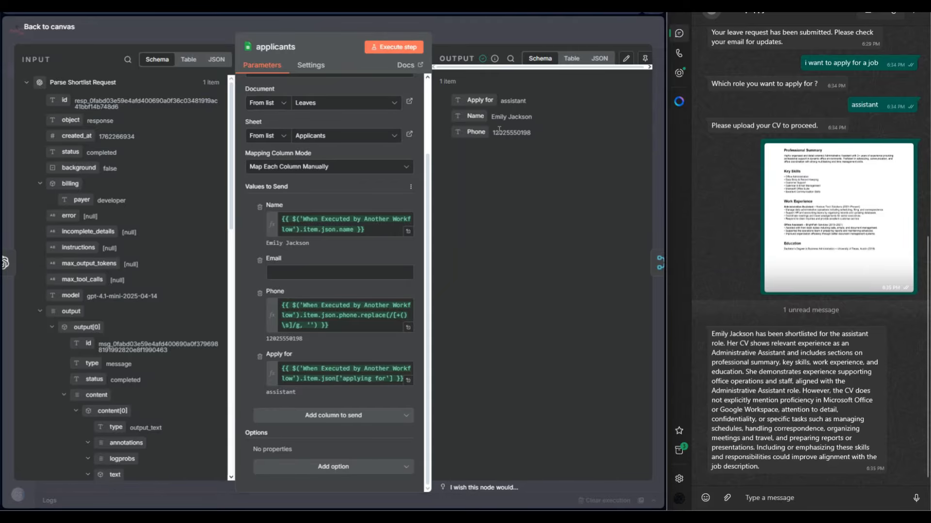
{"action": "left_click", "coordinate": [454, 31]}
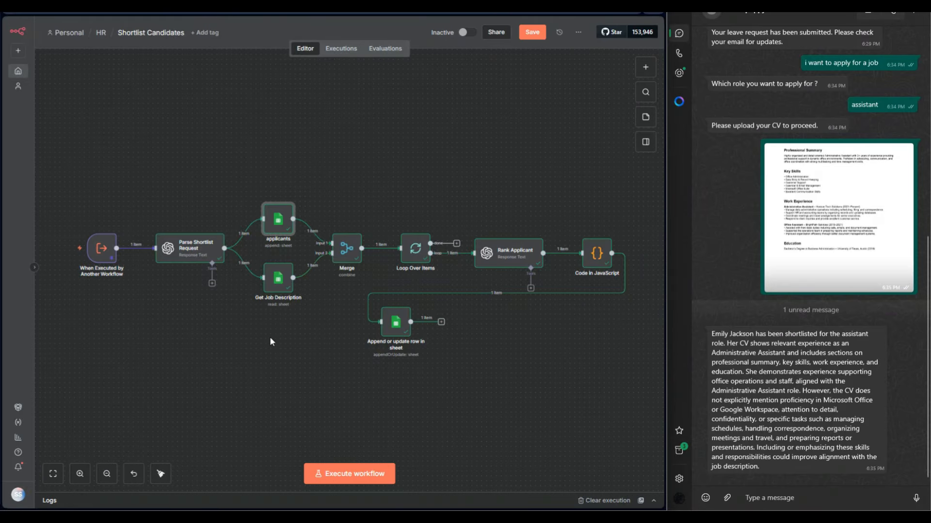
Review the Position filter in Get Job Description against the assistant entry on the JD sheet, and return to the workflow canvas.
{"action": "double_click", "coordinate": [279, 278]}
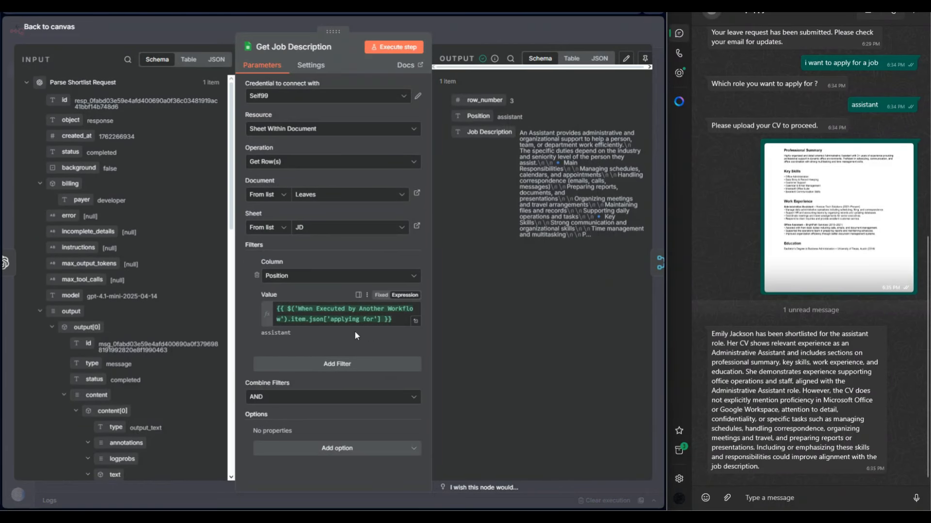
{"action": "left_click", "coordinate": [301, 6]}
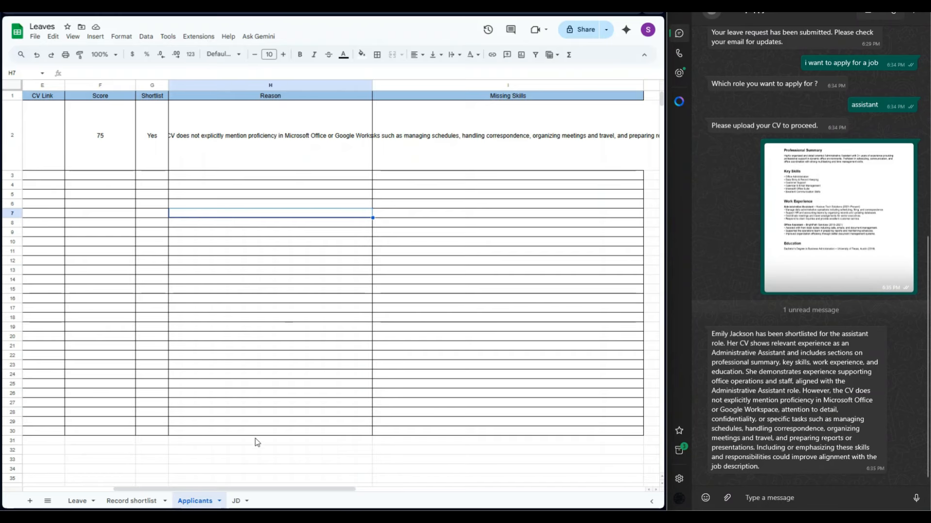
{"action": "left_click", "coordinate": [237, 501]}
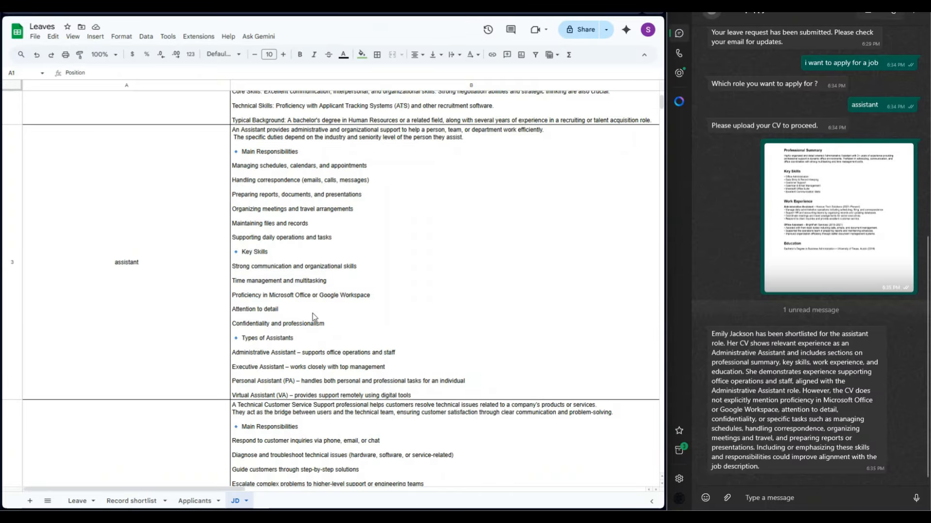
{"action": "left_click", "coordinate": [162, 9]}
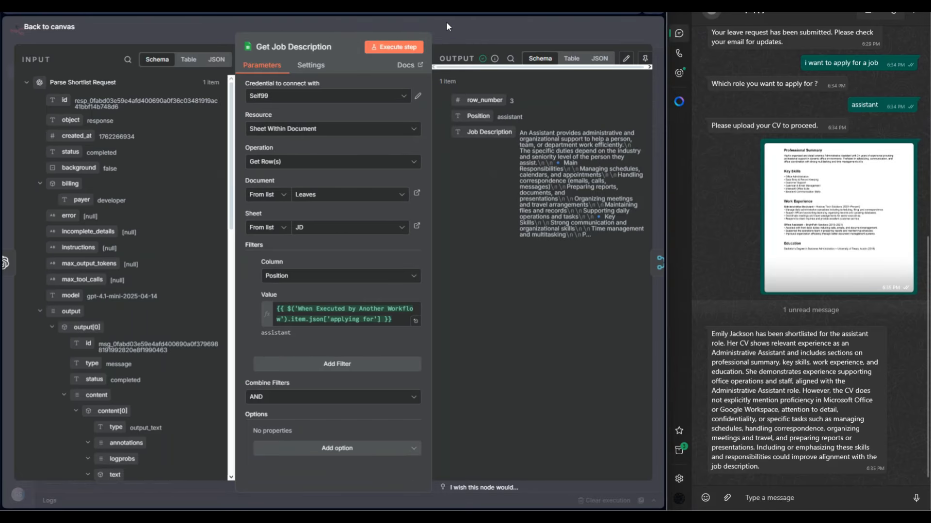
{"action": "left_click", "coordinate": [446, 24]}
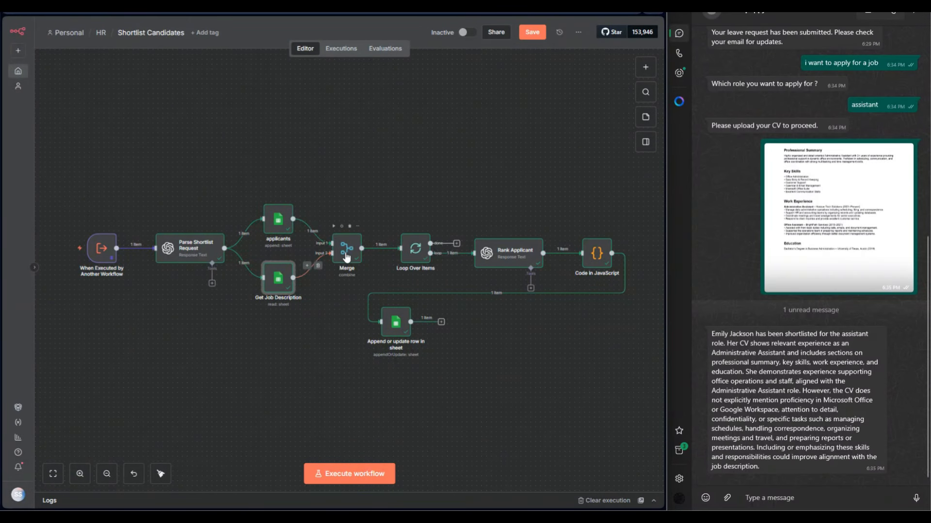
Review the Merge node's Combine mode with All Possible Combinations and its merged output, and return to the canvas.
{"action": "double_click", "coordinate": [347, 250]}
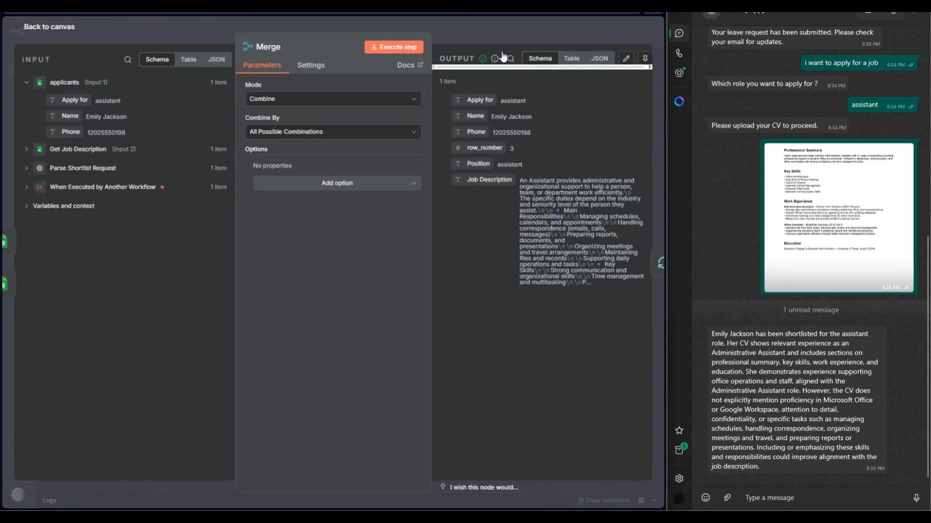
{"action": "left_click", "coordinate": [479, 30]}
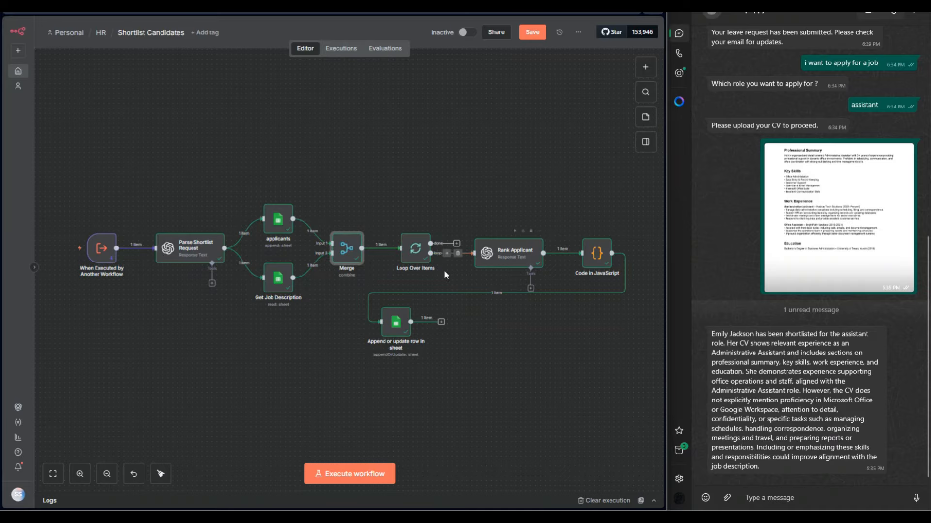
In the Rank Applicant prompt, replace the hard-coded name in the JSON object with the Name field from Loop Over Items.
{"action": "left_click", "coordinate": [512, 266]}
{"action": "double_click", "coordinate": [512, 265]}
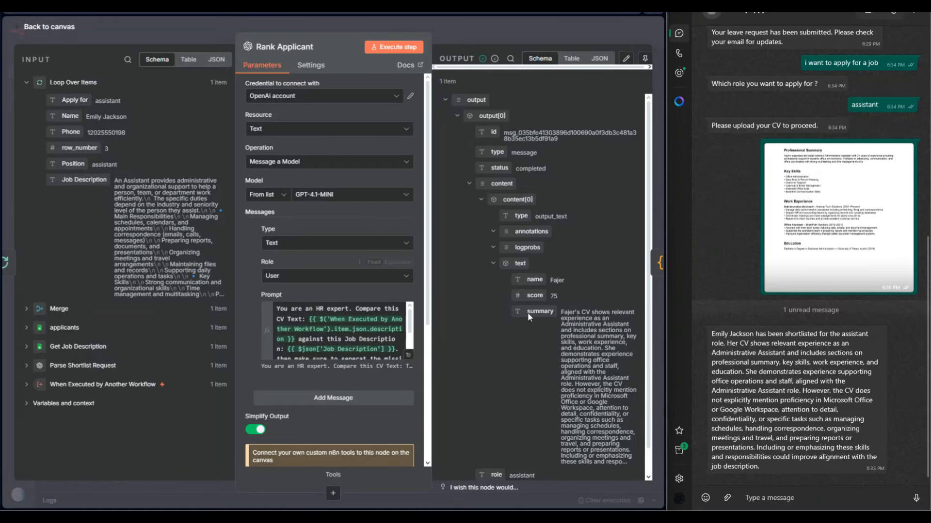
{"action": "scroll", "coordinate": [489, 344], "scroll_direction": "down", "scroll_amount": 1}
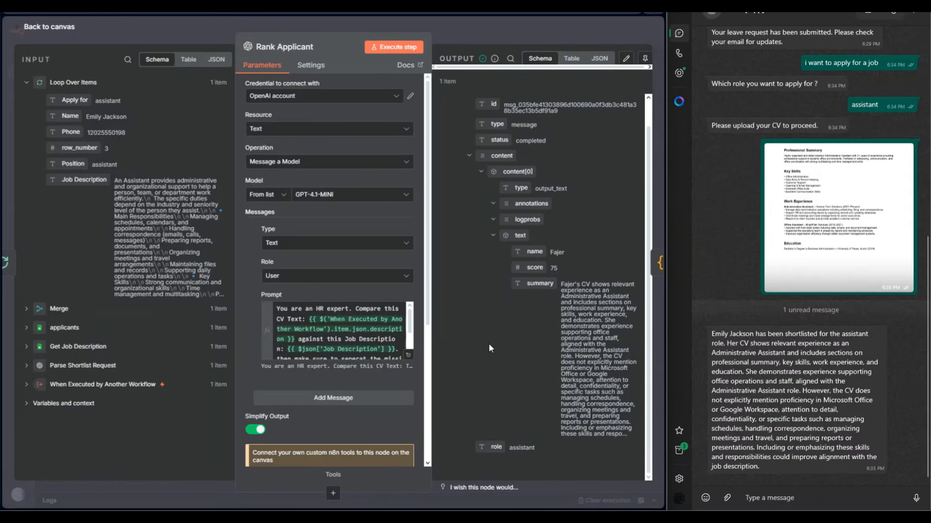
{"action": "left_click", "coordinate": [407, 357]}
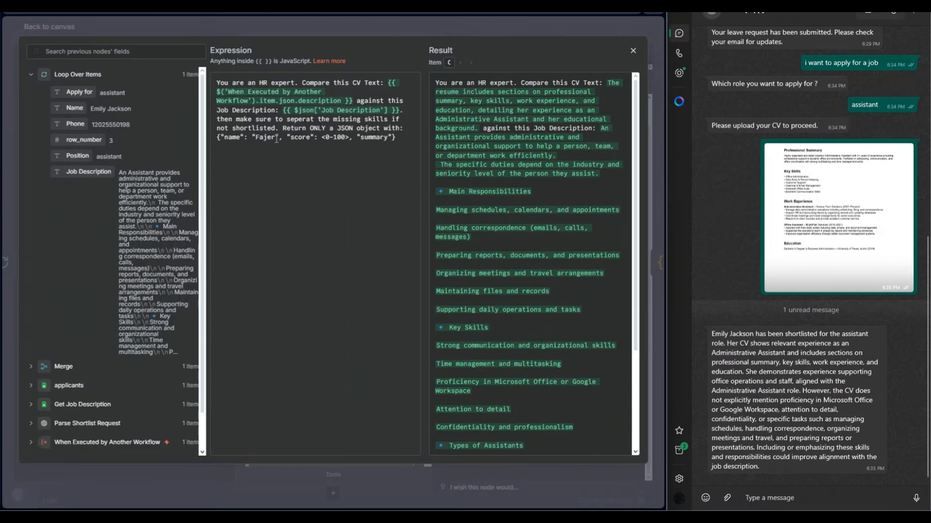
{"action": "left_click_drag", "start_coordinate": [276, 139], "coordinate": [258, 141]}
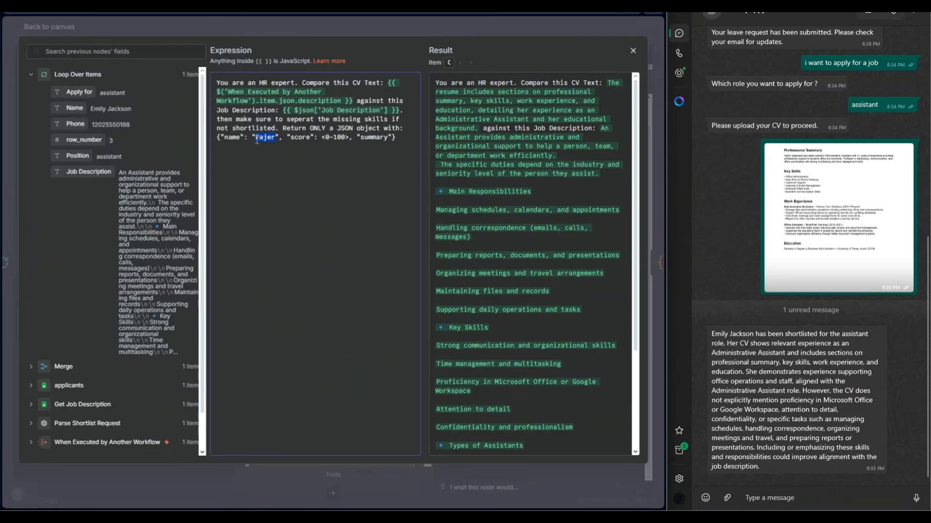
{"action": "key", "text": "BackSpace"}
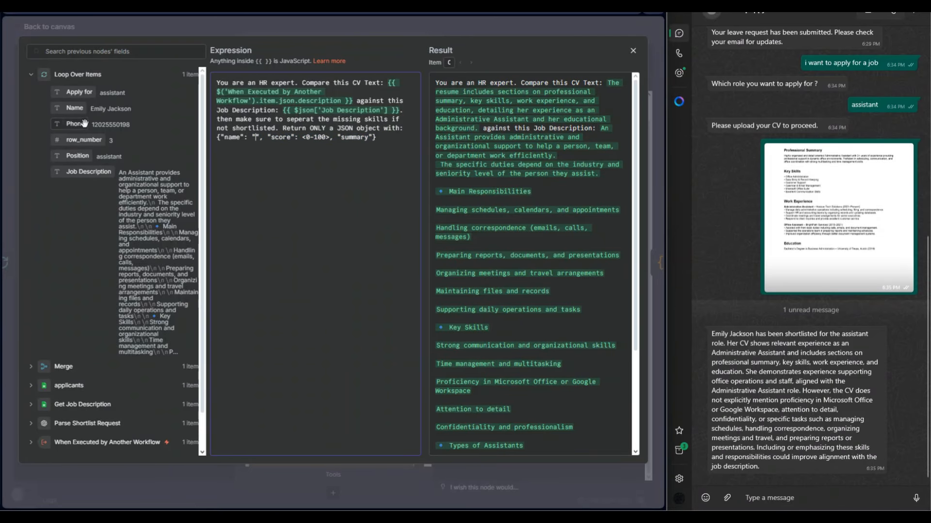
{"action": "left_click_drag", "start_coordinate": [75, 108], "coordinate": [253, 137]}
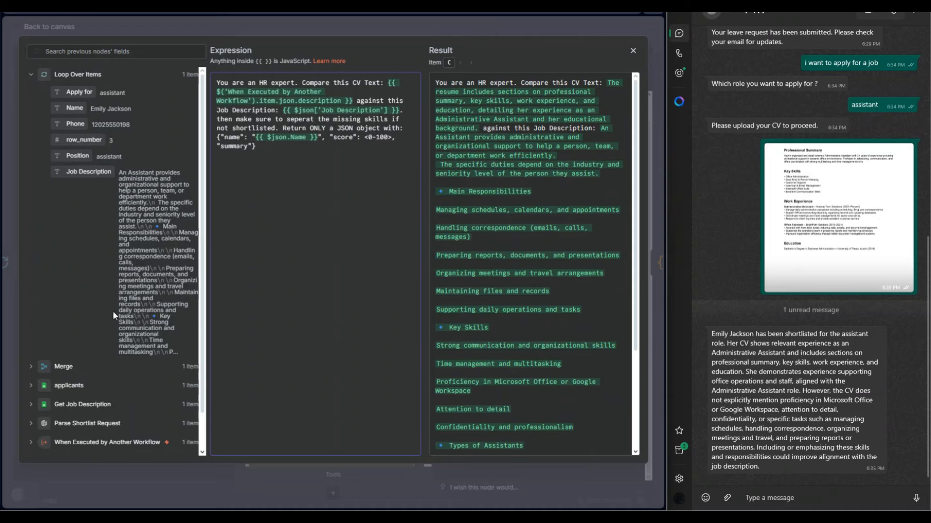
Compare the prompt's CV text reference with the When Executed by Another Workflow fields, and return from Rank Applicant to the canvas.
{"action": "scroll", "coordinate": [113, 310], "scroll_direction": "down", "scroll_amount": 2}
{"action": "left_click", "coordinate": [31, 402]}
{"action": "scroll", "coordinate": [77, 383], "scroll_direction": "down", "scroll_amount": 3}
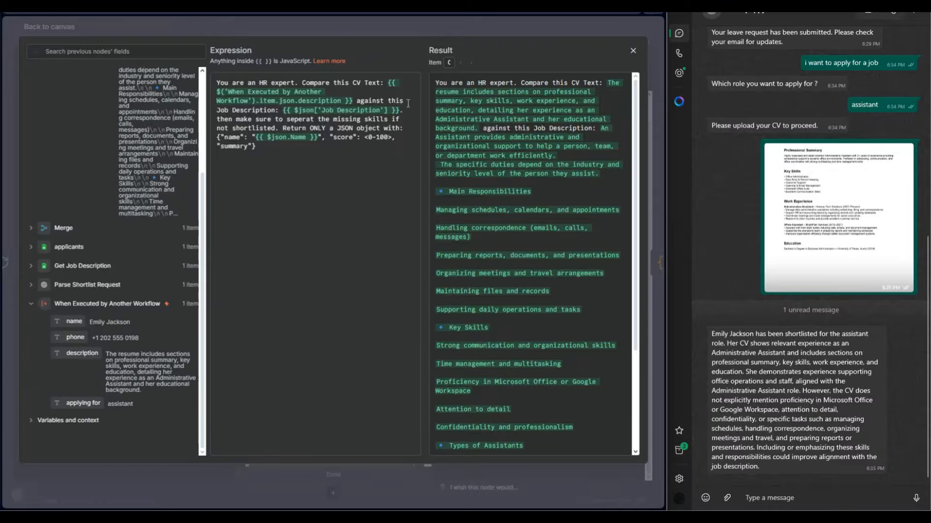
{"action": "scroll", "coordinate": [157, 238], "scroll_direction": "up", "scroll_amount": 5}
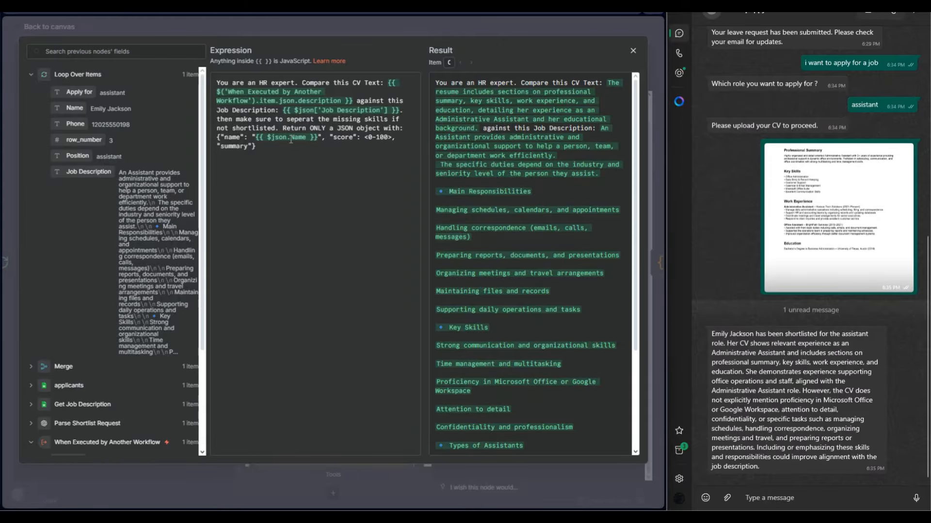
{"action": "left_click", "coordinate": [341, 30]}
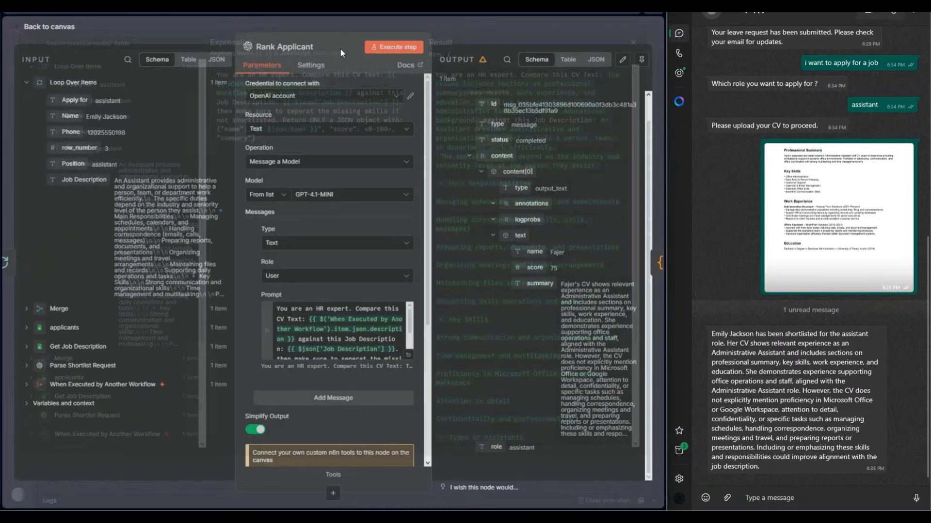
{"action": "left_click", "coordinate": [464, 33]}
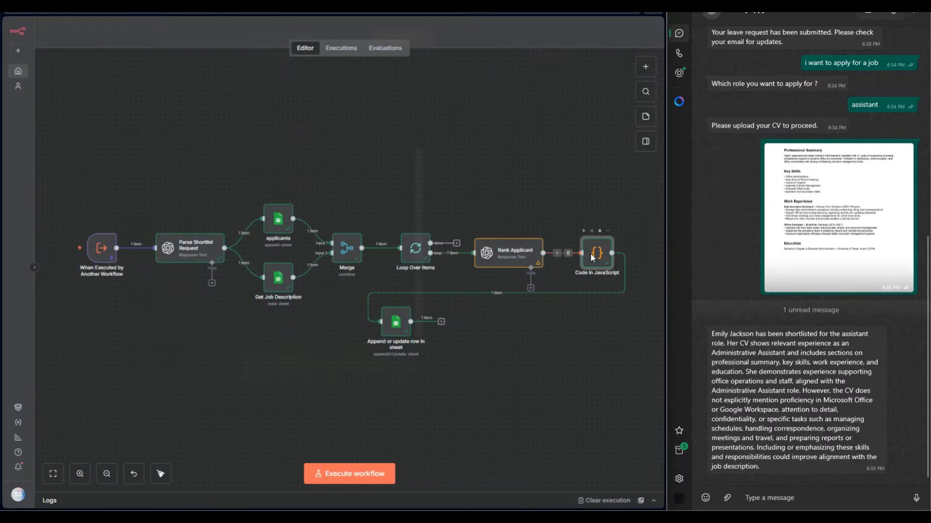
Examine the Code in JavaScript node's score > 70 shortlisting rule and missing-skills extraction, and close the node.
{"action": "double_click", "coordinate": [592, 255]}
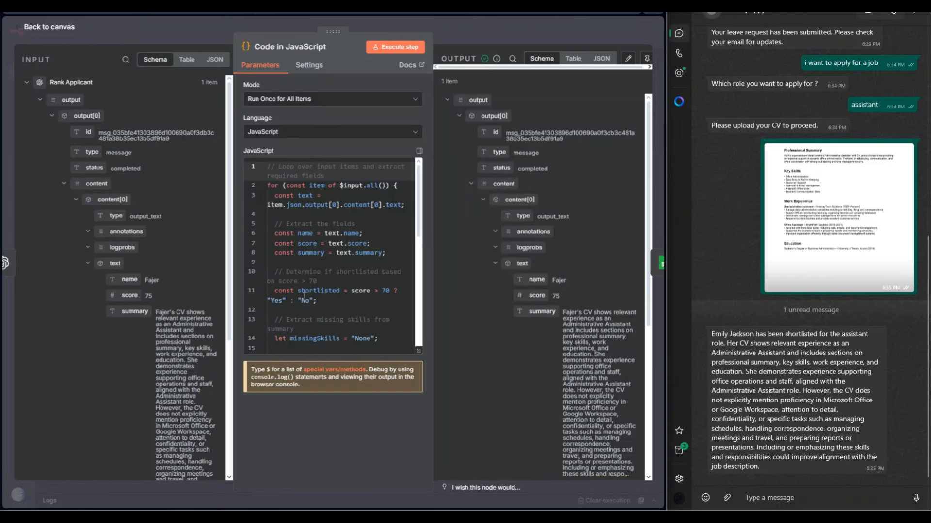
{"action": "double_click", "coordinate": [384, 291]}
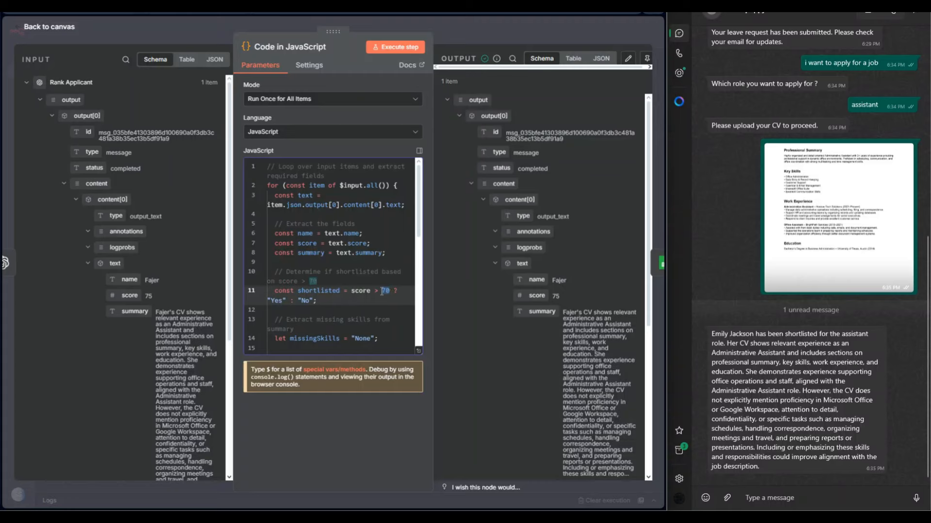
{"action": "double_click", "coordinate": [307, 301]}
{"action": "scroll", "coordinate": [376, 319], "scroll_direction": "down", "scroll_amount": 3}
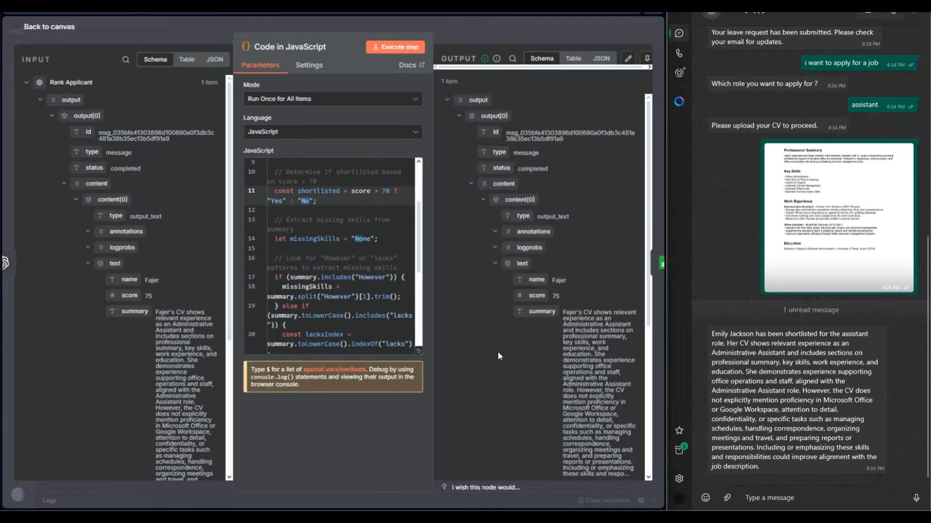
{"action": "left_click", "coordinate": [438, 42]}
Review how Append or update row in sheet maps Name, Score, Shortlist, Reason and Missing Skills to the Applicants sheet, and close it.
{"action": "left_click", "coordinate": [405, 332]}
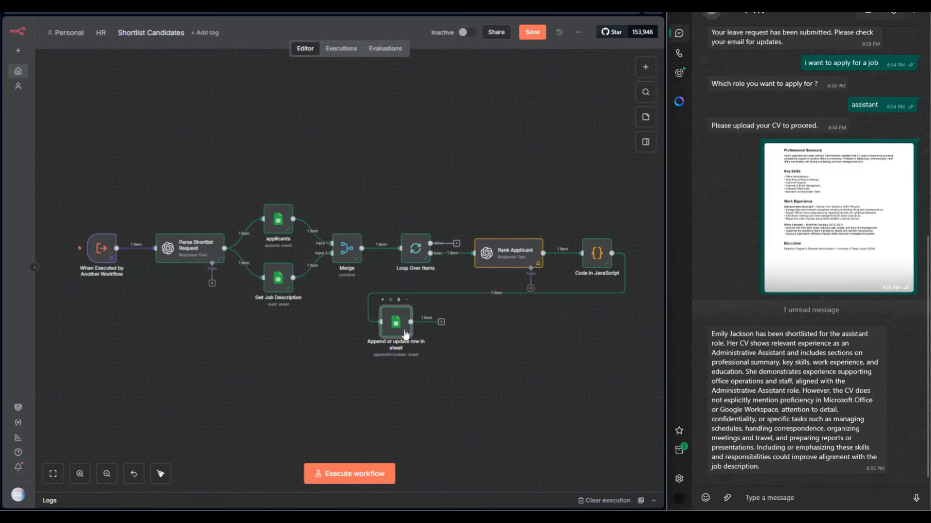
{"action": "double_click", "coordinate": [403, 329]}
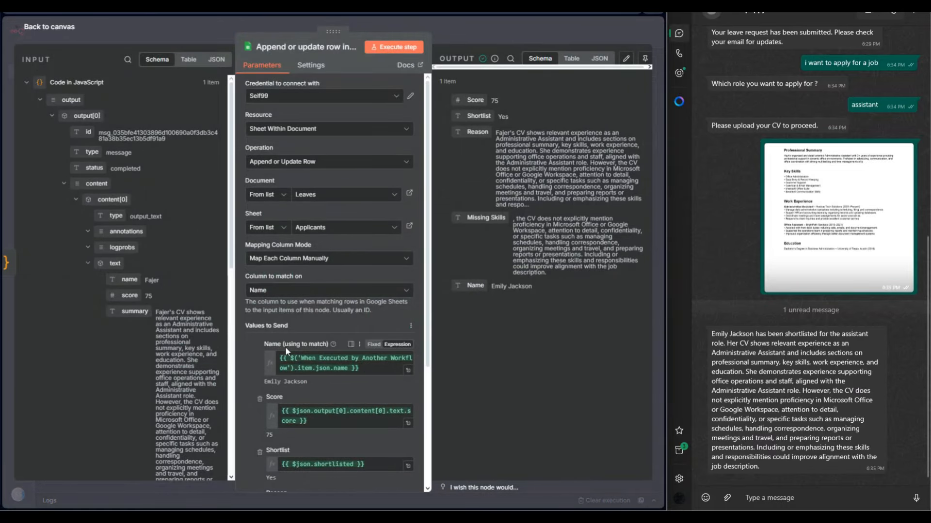
{"action": "scroll", "coordinate": [121, 315], "scroll_direction": "down", "scroll_amount": 5}
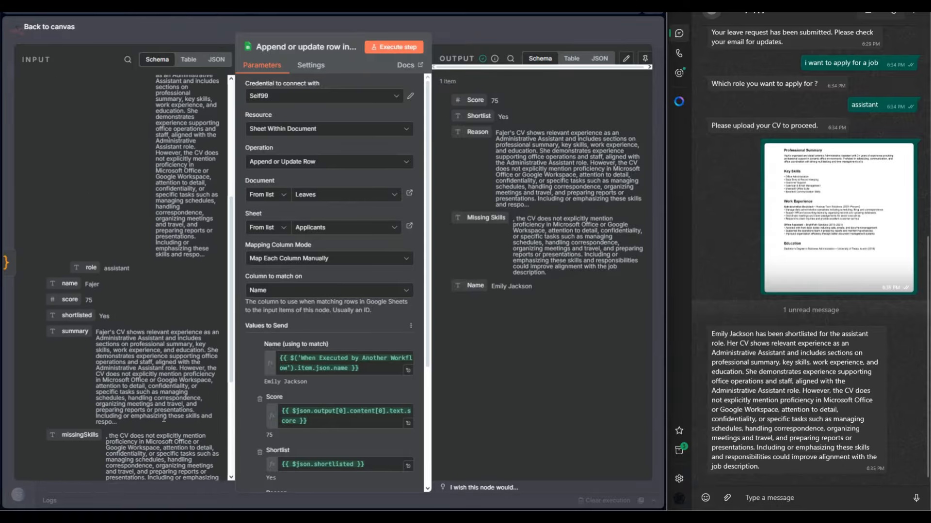
{"action": "left_click", "coordinate": [48, 426]}
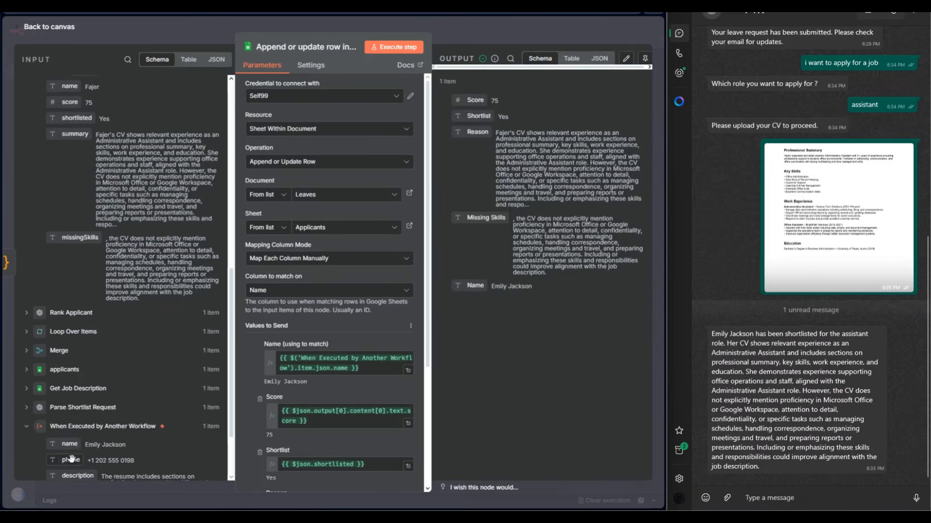
{"action": "left_click_drag", "start_coordinate": [69, 444], "coordinate": [268, 377]}
{"action": "scroll", "coordinate": [268, 348], "scroll_direction": "down", "scroll_amount": 3}
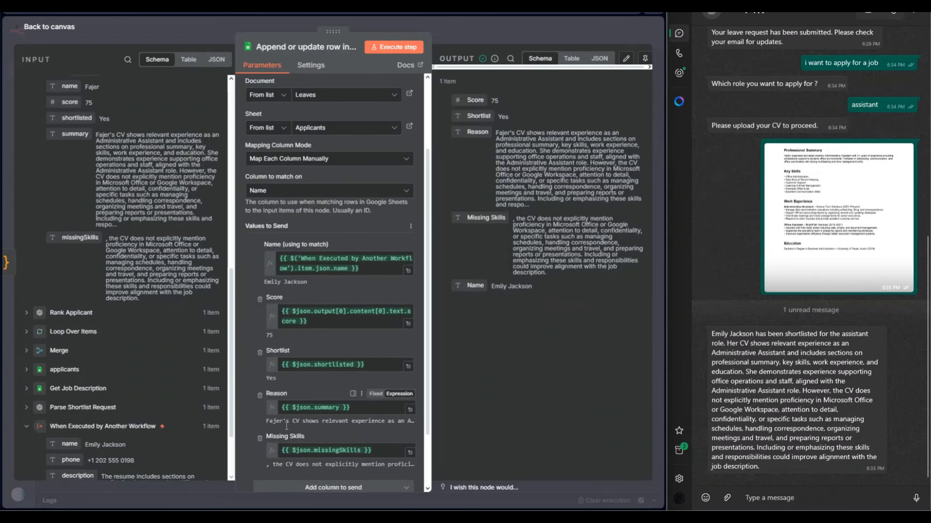
{"action": "scroll", "coordinate": [268, 348], "scroll_direction": "down", "scroll_amount": 2}
{"action": "left_click", "coordinate": [478, 34]}
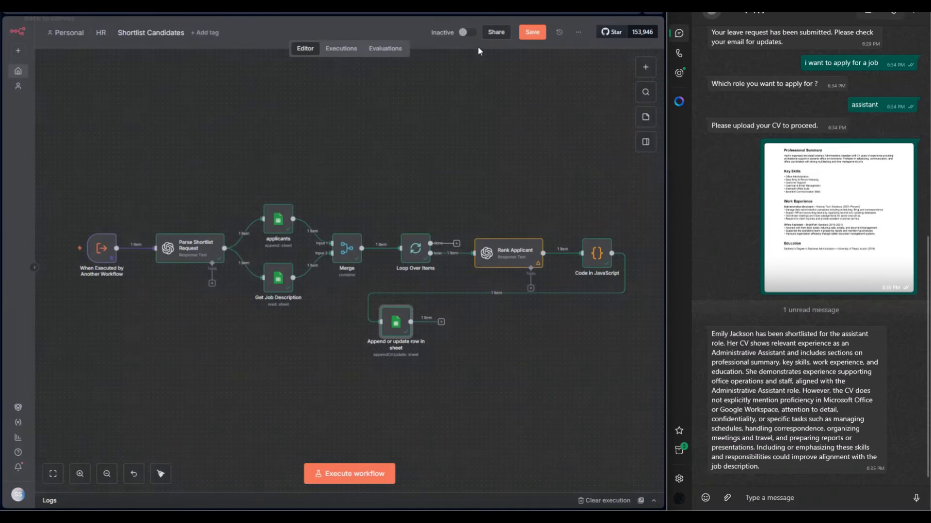
Save the Shortlist Candidates workflow, return to the Main workflow's canvas from the shortlisted tool, and save Main too.
{"action": "left_click", "coordinate": [536, 34]}
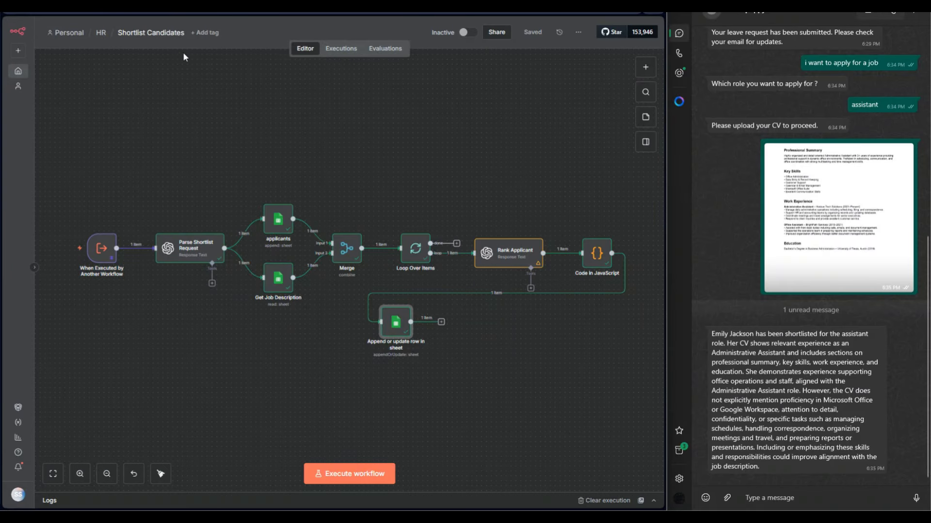
{"action": "left_click", "coordinate": [271, 5]}
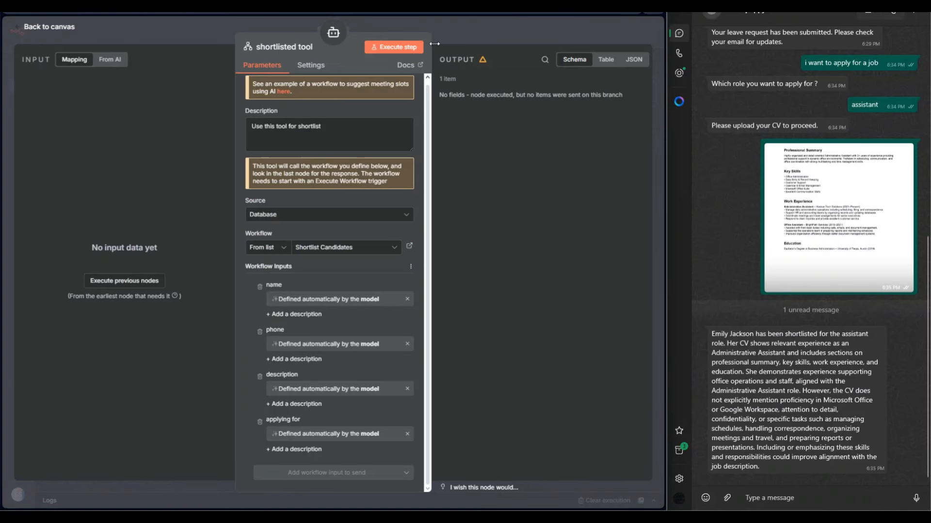
{"action": "left_click", "coordinate": [455, 31]}
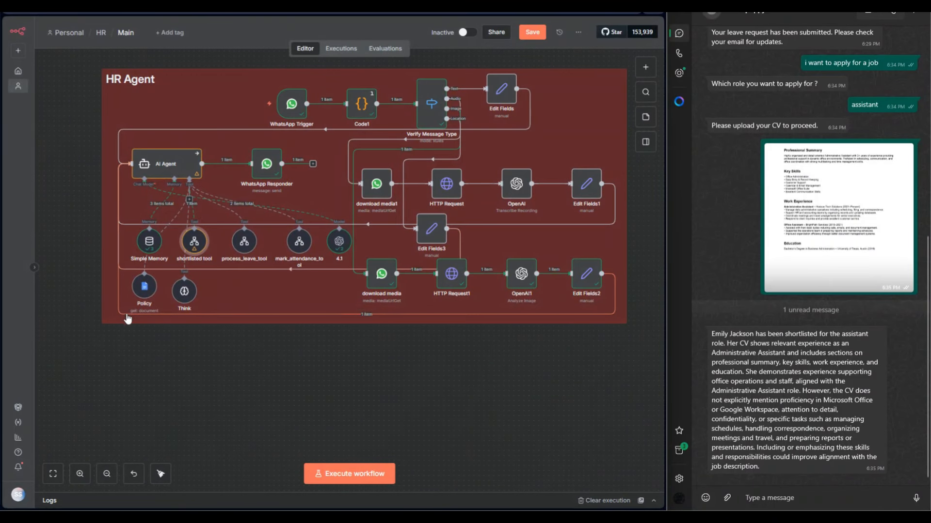
{"action": "left_click", "coordinate": [532, 37]}
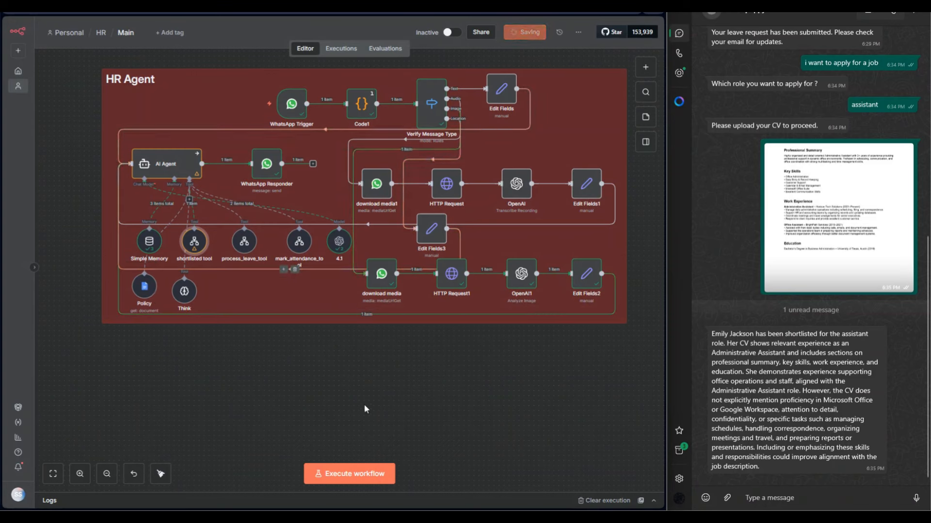
Execute the Main workflow and send the WhatsApp message "i want to know about ur police" to the HR agent.
{"action": "left_click", "coordinate": [361, 475]}
{"action": "left_click", "coordinate": [791, 497]}
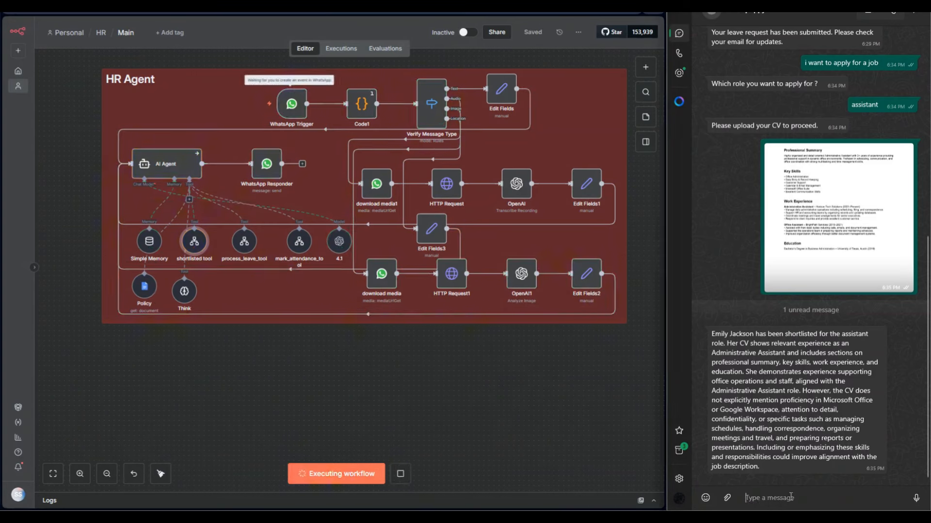
{"action": "type", "text": "i want to k"}
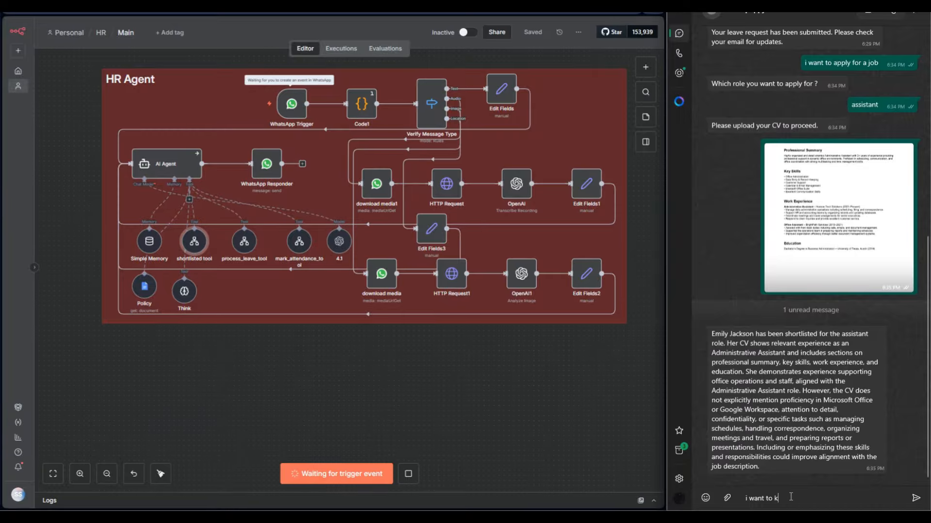
{"action": "type", "text": "now about ut"}
{"action": "key", "text": "Return"}
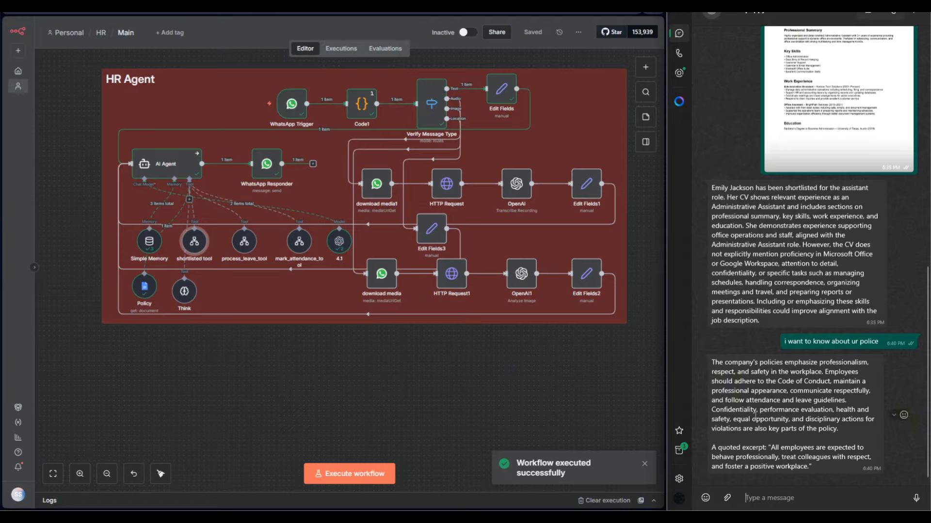
Execute the Main workflow again and send the WhatsApp message "i want to know about leave policy".
{"action": "left_click", "coordinate": [376, 474]}
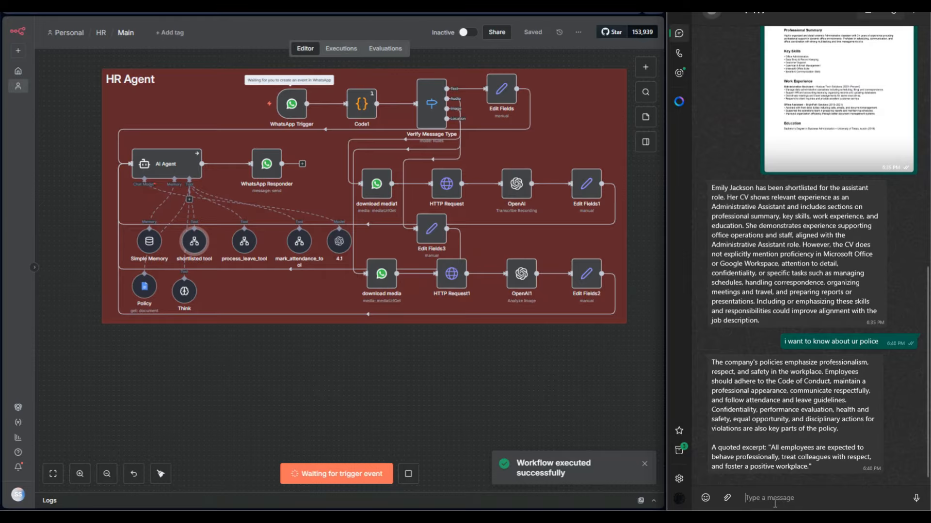
{"action": "type", "text": "i want to know about "}
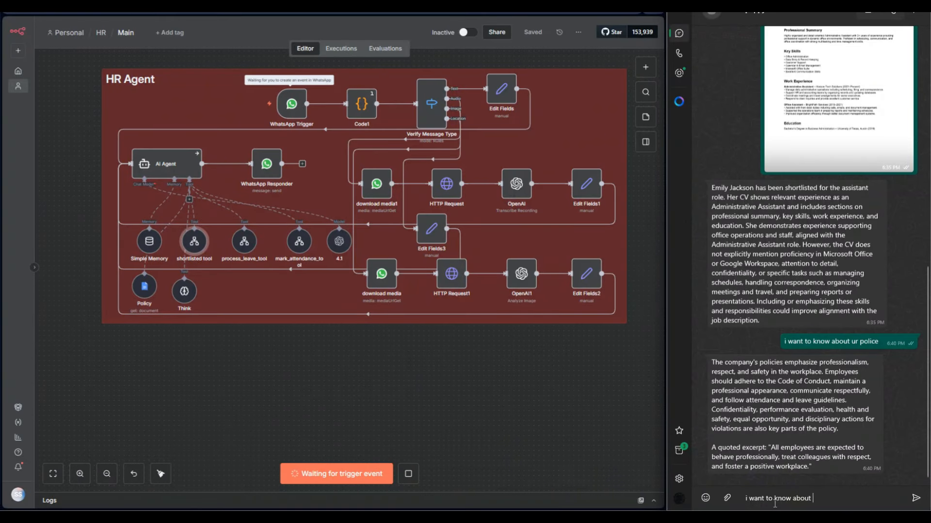
{"action": "type", "text": "leave policy"}
{"action": "key", "text": "Return"}
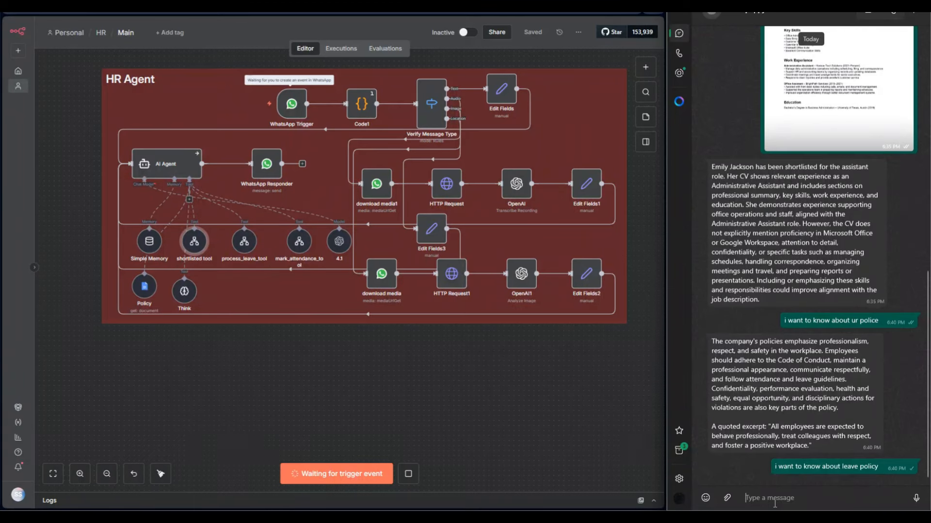